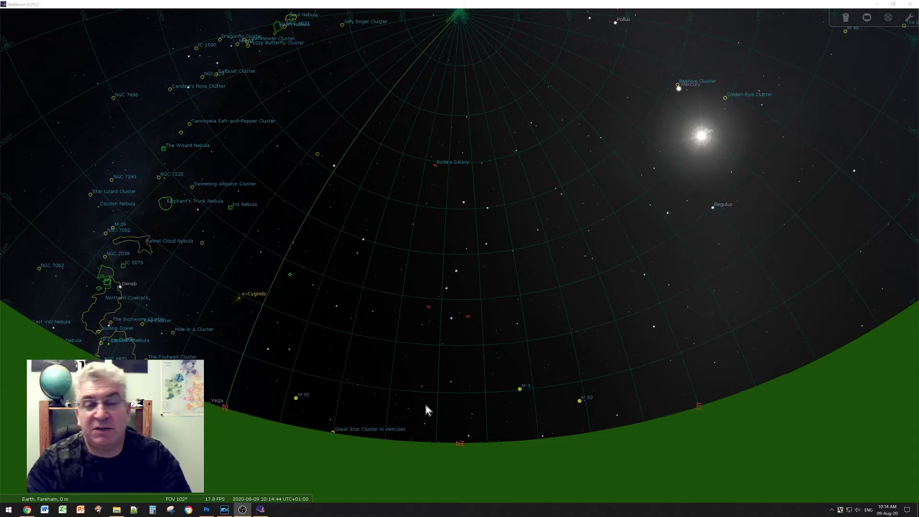
Preview the Trees landscape in Stellarium and look around the whole sky
mouse_move(373, 435)
left_mouse_down()
mouse_move(465, 377)
mouse_move(491, 409)
left_mouse_up()
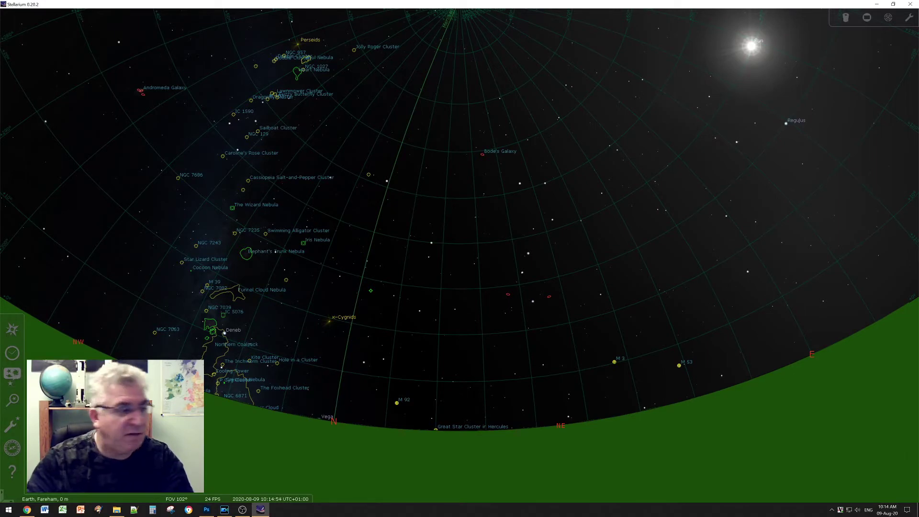
left_click(15, 379)
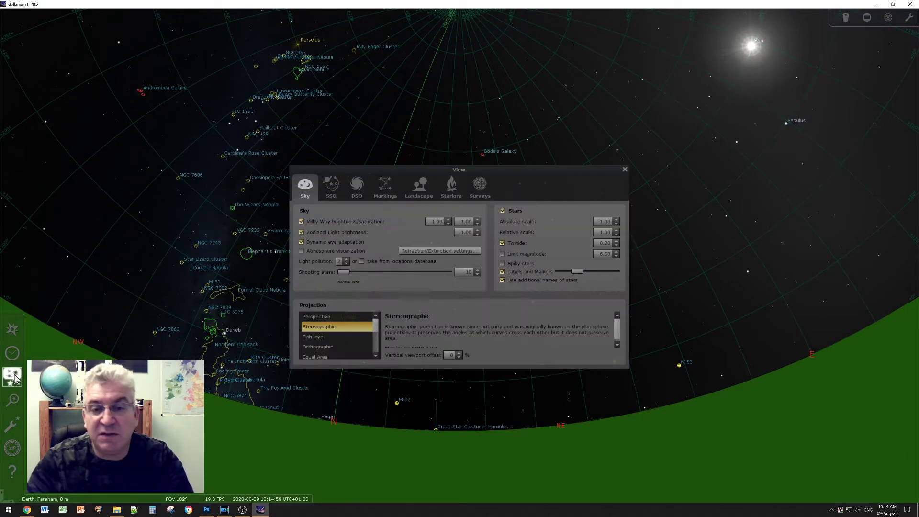
left_click(421, 194)
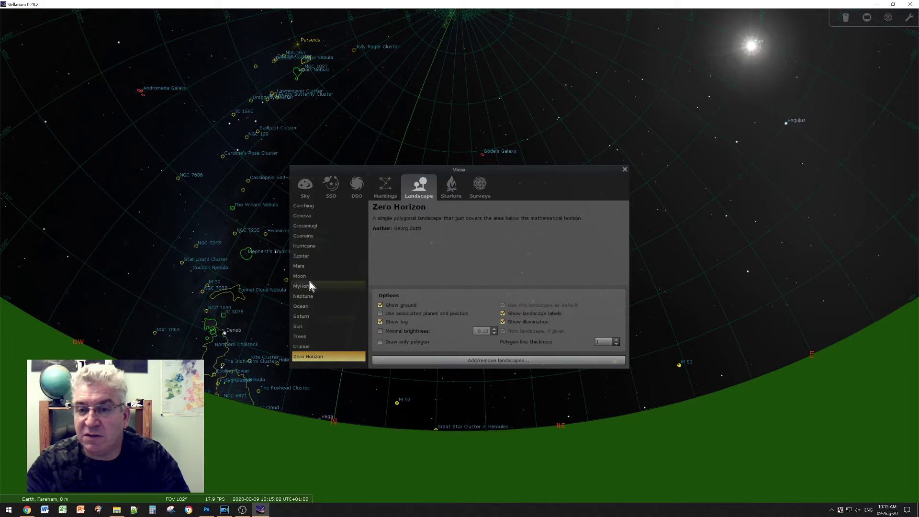
left_click(306, 336)
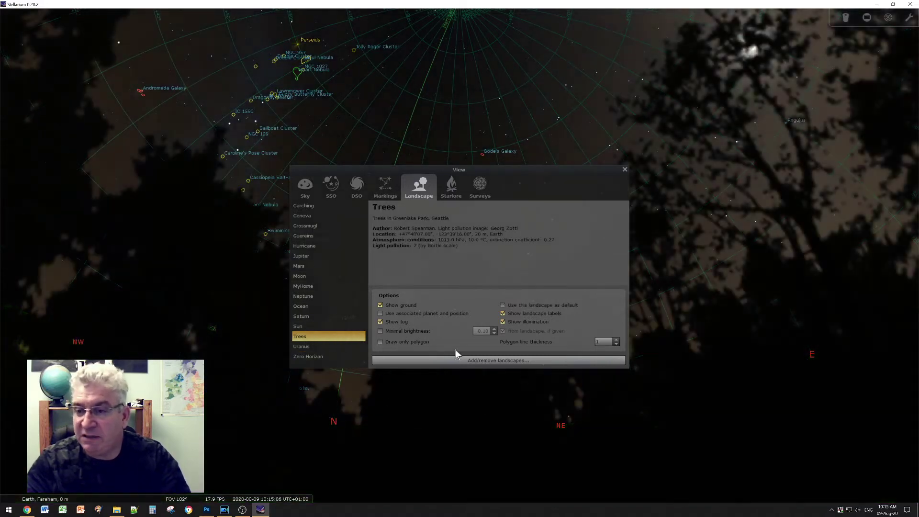
left_click(625, 170)
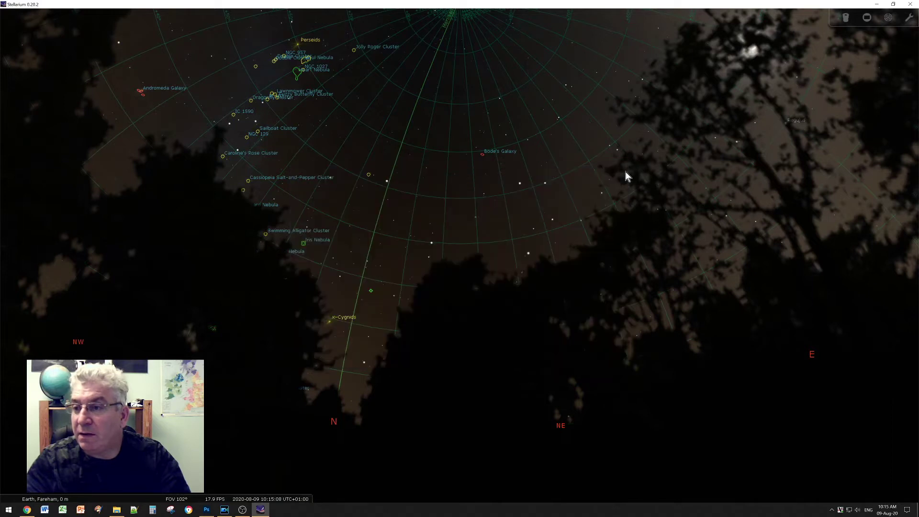
scroll(496, 207, "down", 5)
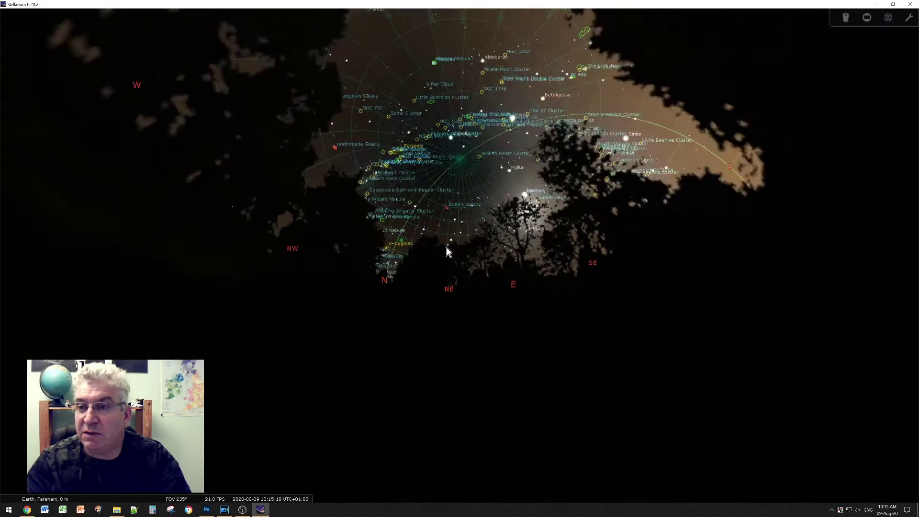
mouse_move(534, 240)
left_mouse_down()
mouse_move(347, 242)
mouse_move(503, 290)
left_mouse_up()
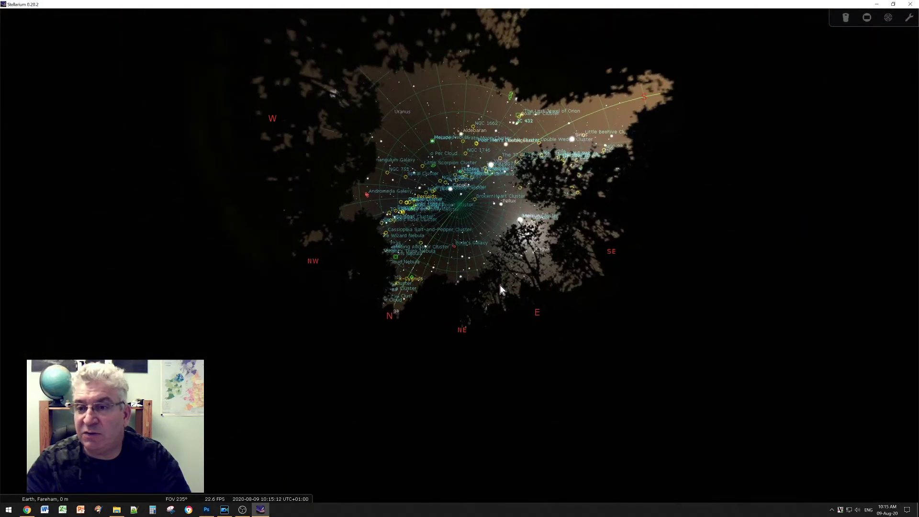
Switch the landscape back to Zero Horizon and rotate the sky view
left_click(15, 379)
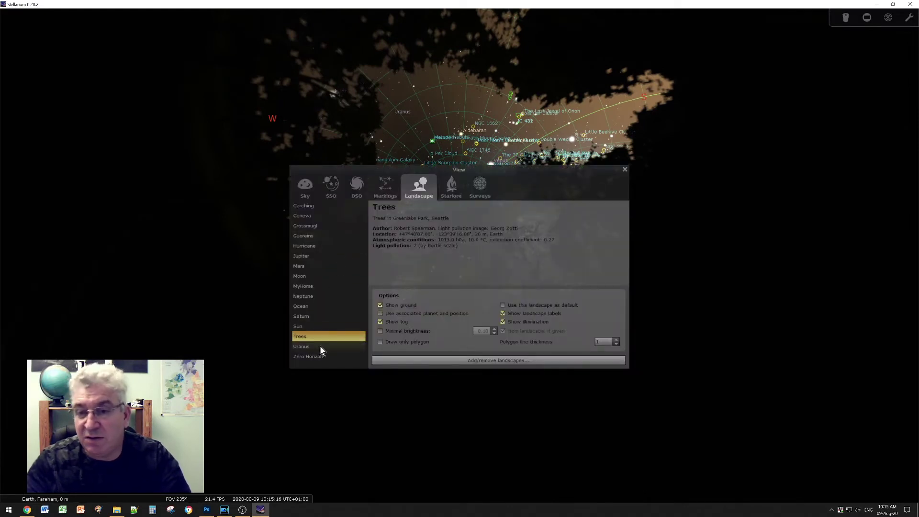
left_click(307, 357)
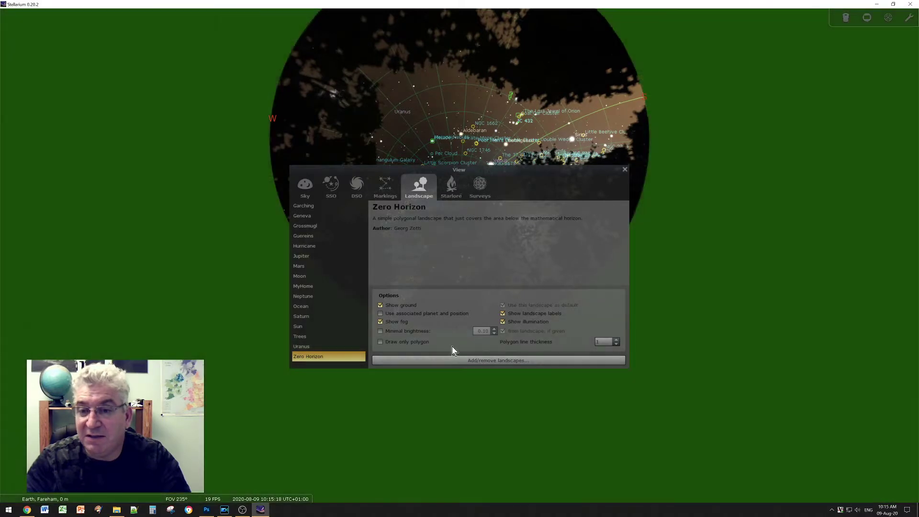
left_click(625, 170)
scroll(431, 250, "up", 2)
scroll(430, 249, "up", 3)
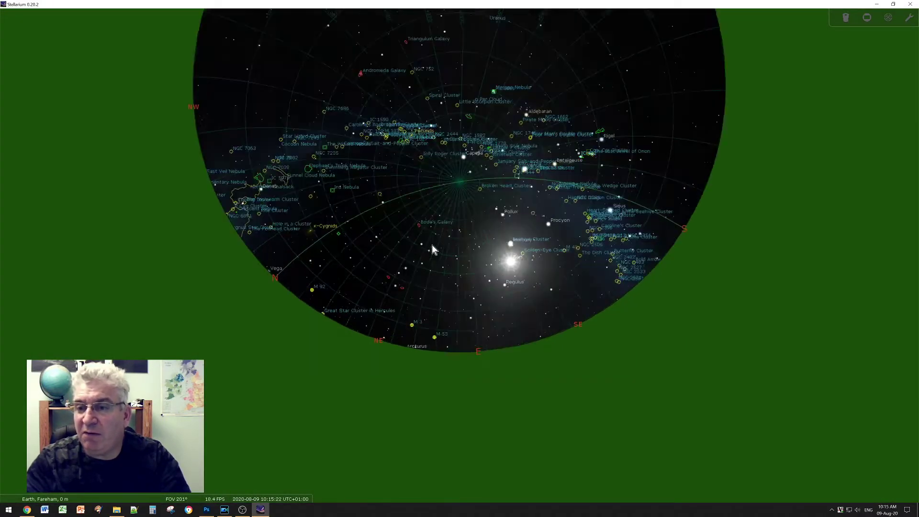
scroll(431, 249, "up", 3)
left_click_drag(436, 324, 503, 366)
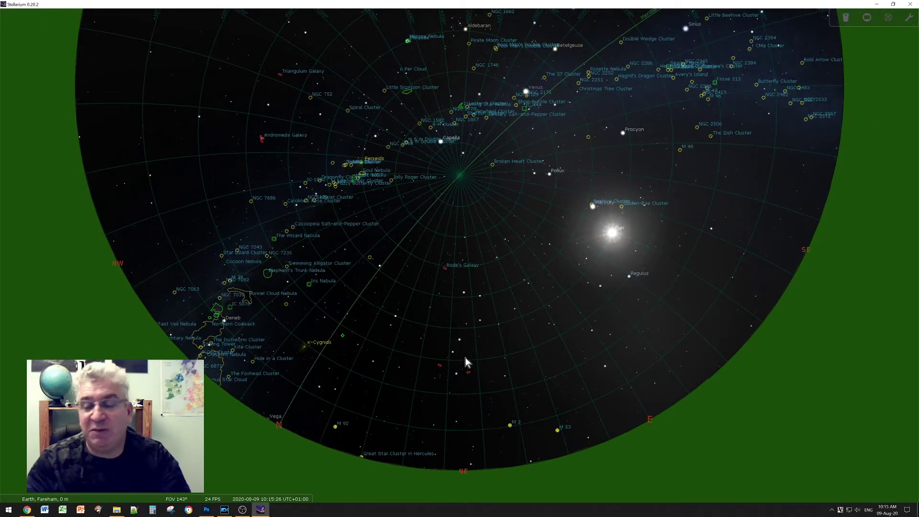
left_click_drag(447, 356, 434, 352)
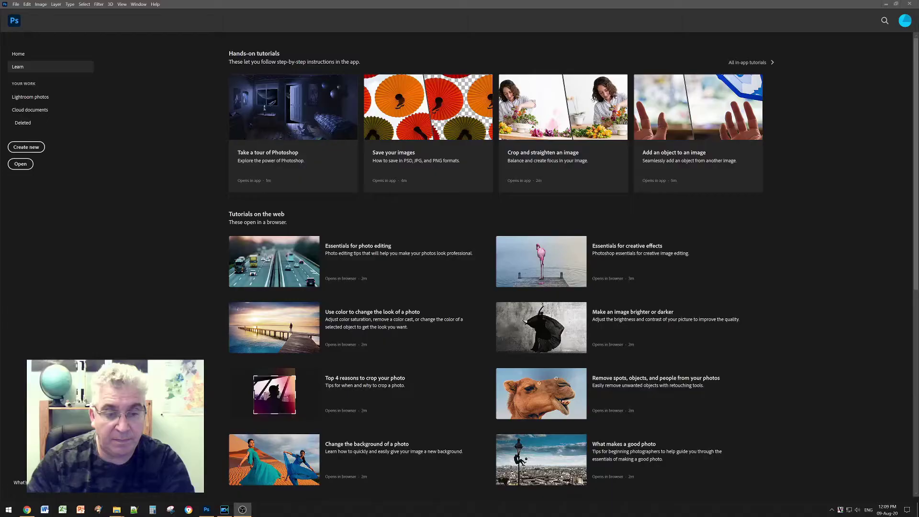
Open image1.jpg through image3.jpg together from the NEW LANDSCAPE folder
left_click(15, 5)
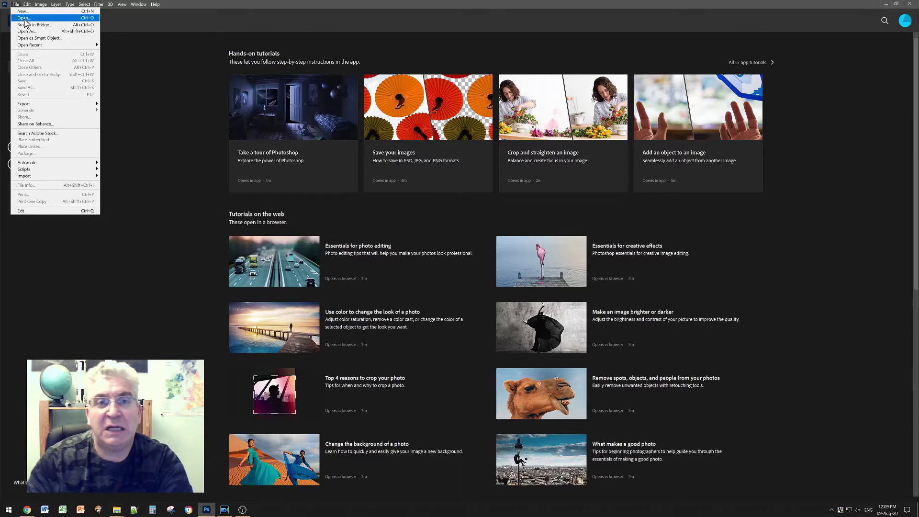
left_click(24, 20)
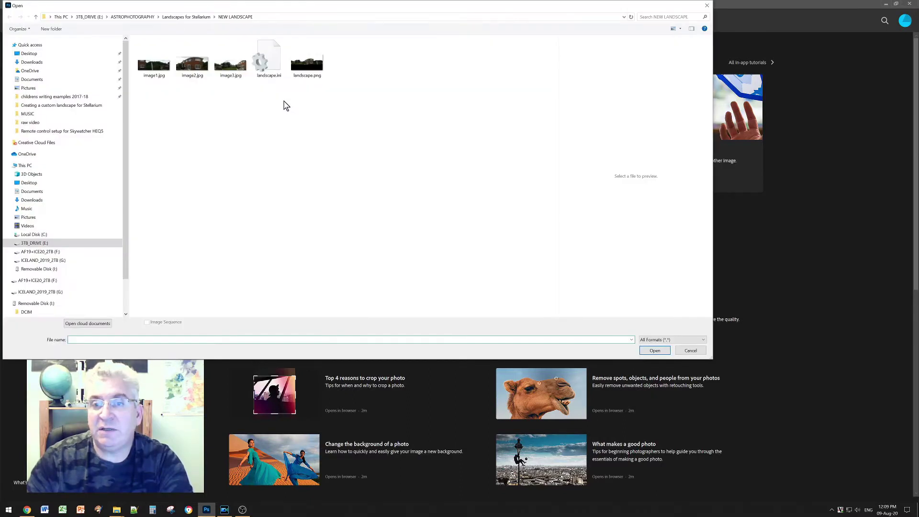
left_click(154, 64)
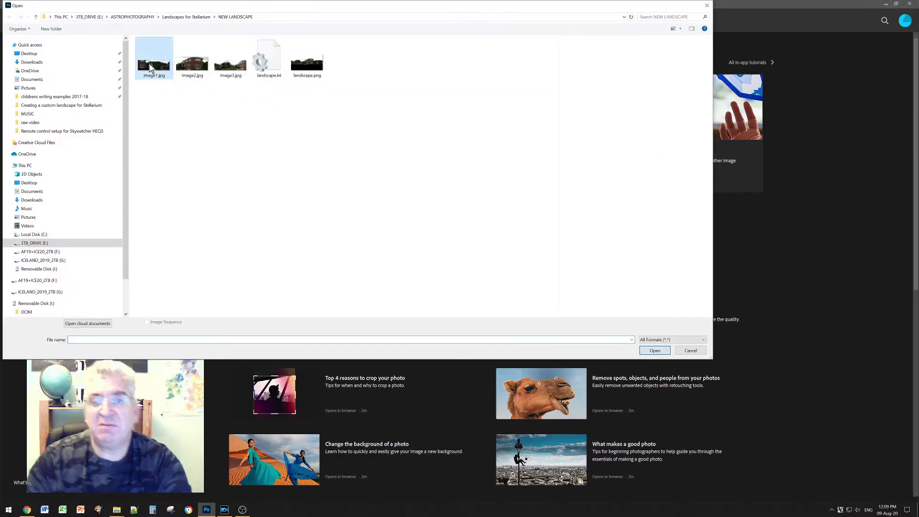
left_click(232, 70, "shift")
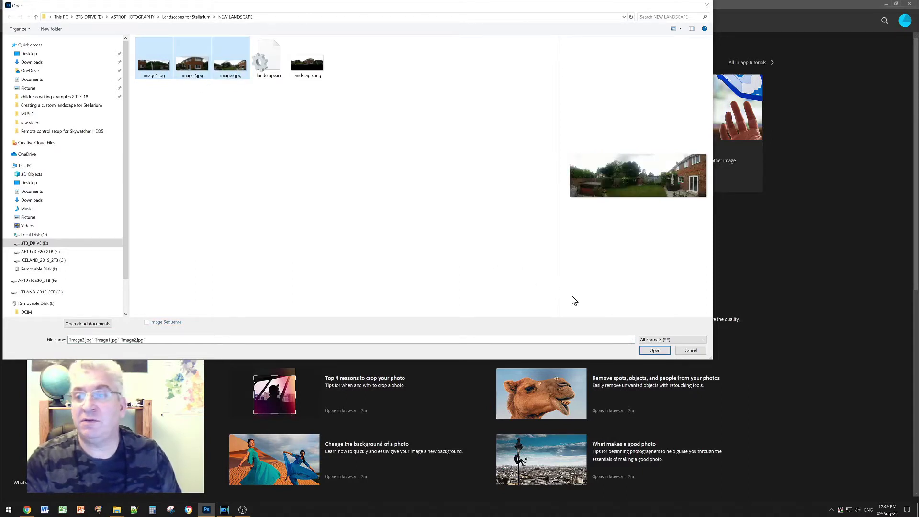
left_click(655, 350)
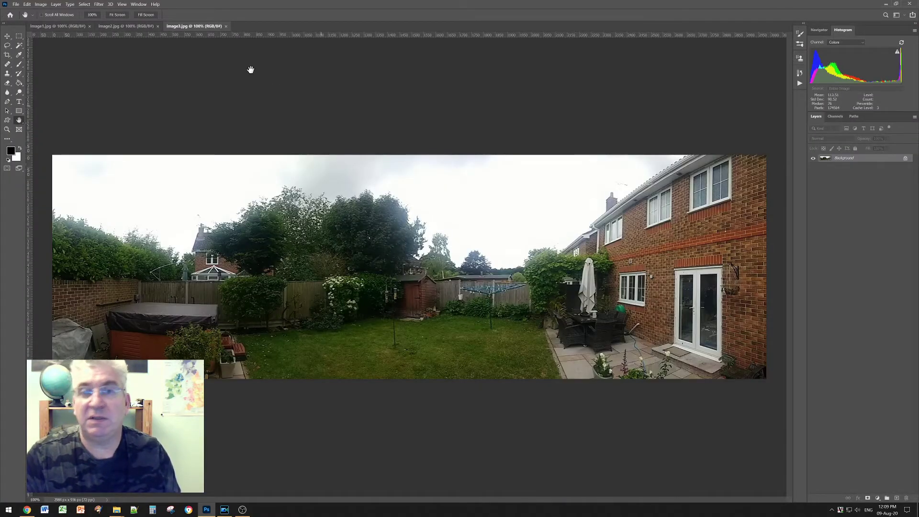
Check the image2 house photo and image3 garden panorama document tabs
left_click(73, 27)
left_click(128, 26)
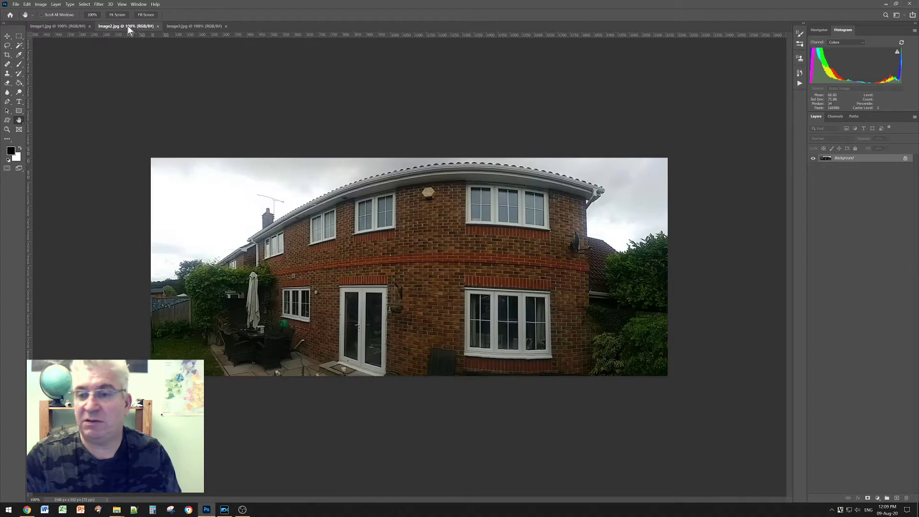
left_click(176, 28)
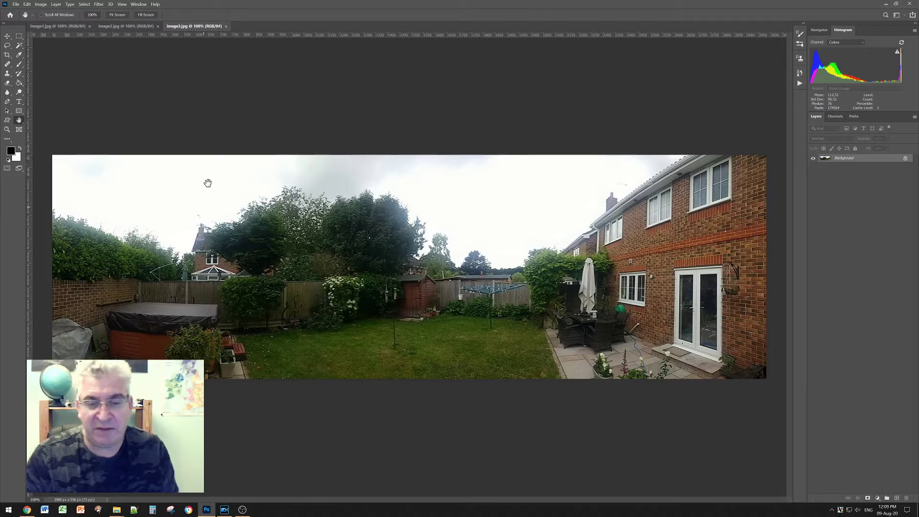
Create a new 10000 x 5000 px blank document, Untitled-1
left_click(16, 5)
left_click(29, 12)
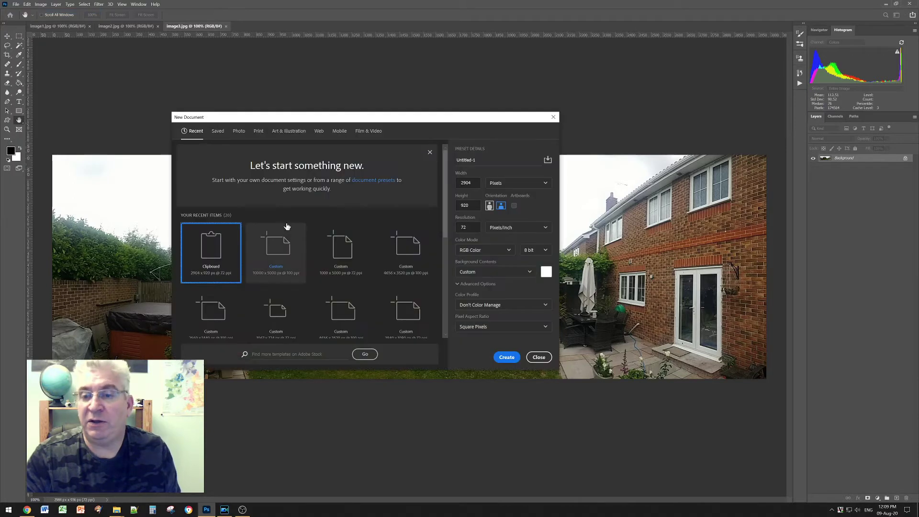
left_click(276, 254)
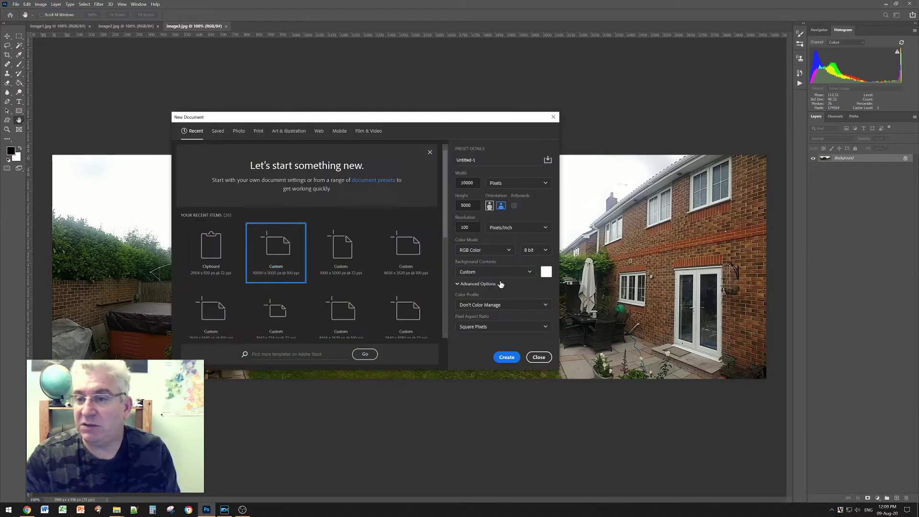
left_click(508, 358)
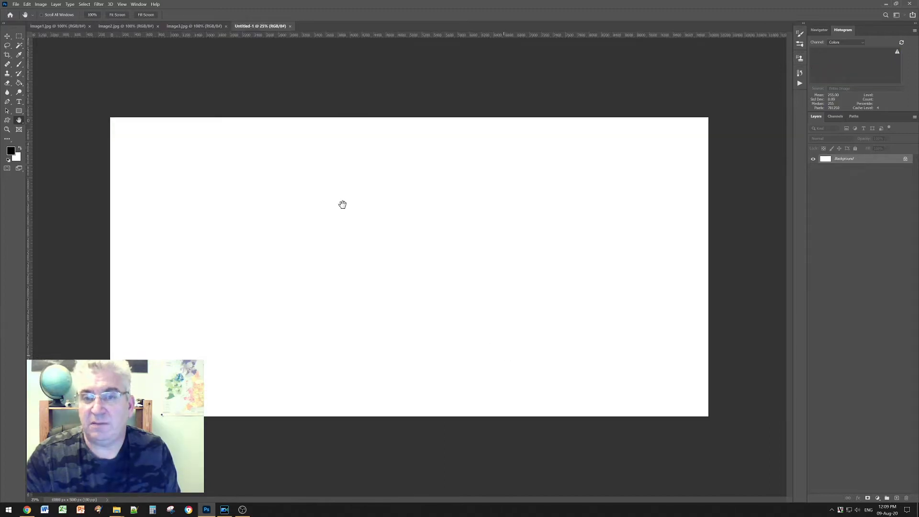
Paste image1, image2 and image3 into Untitled-1 as separate layers
left_click(50, 27)
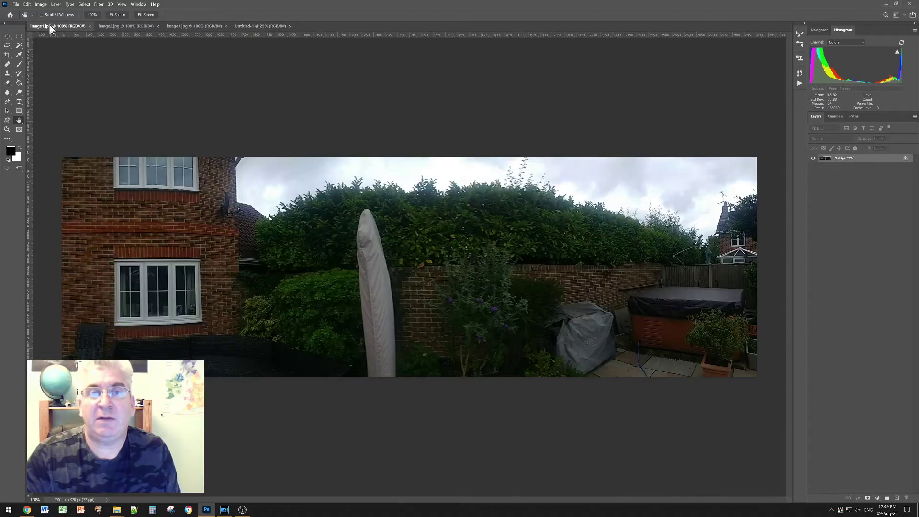
key("ctrl+a")
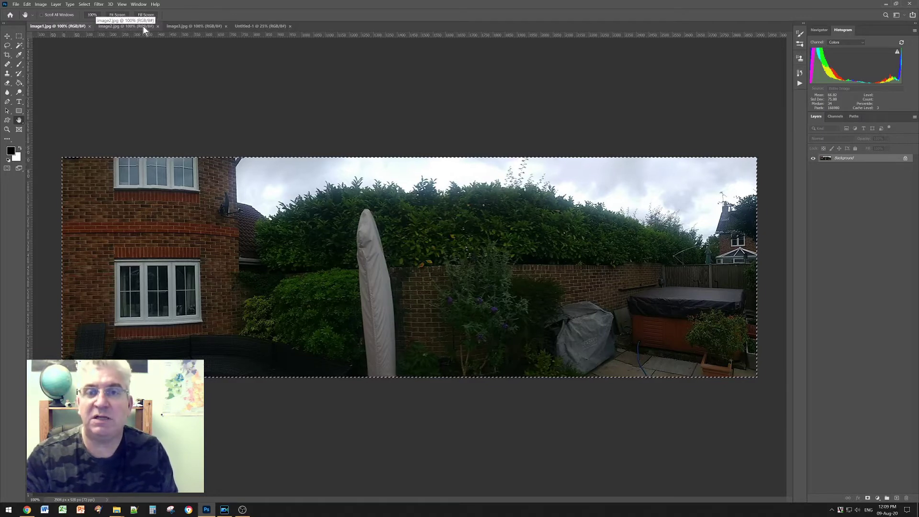
left_click(265, 26)
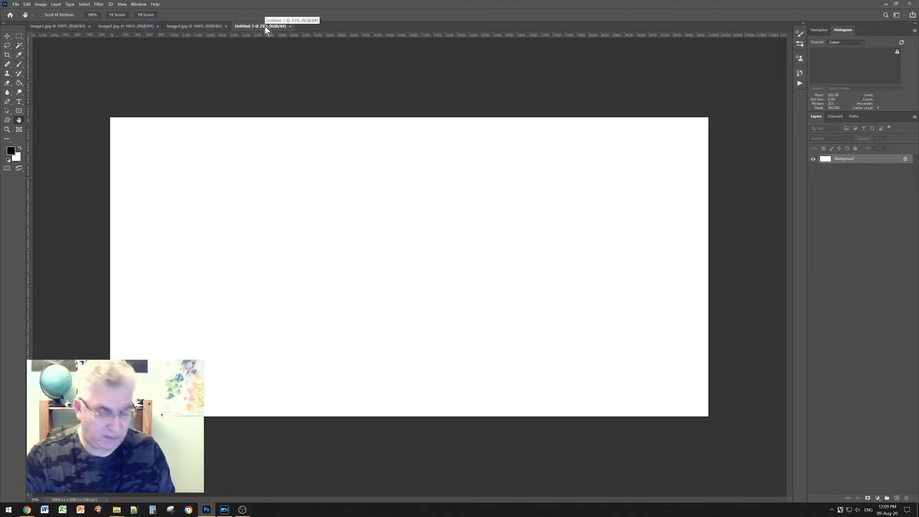
key("ctrl+v")
left_click(117, 28)
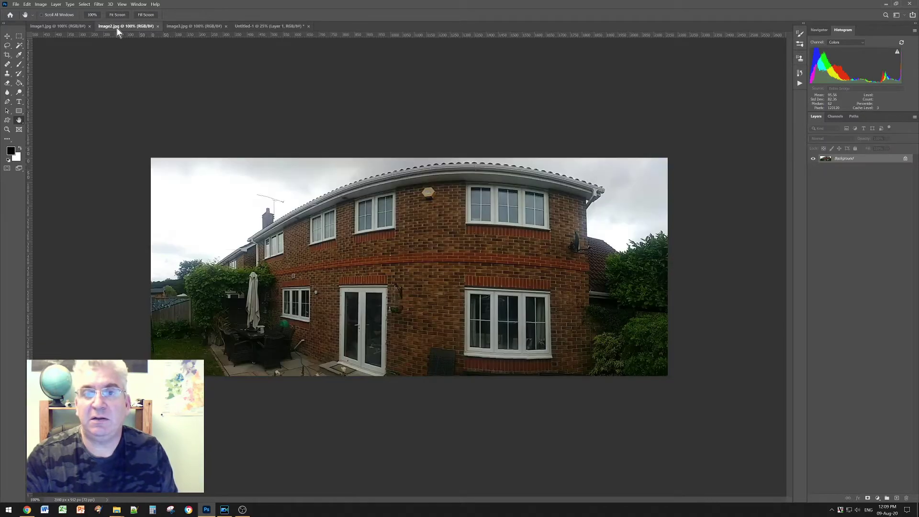
key("ctrl+a")
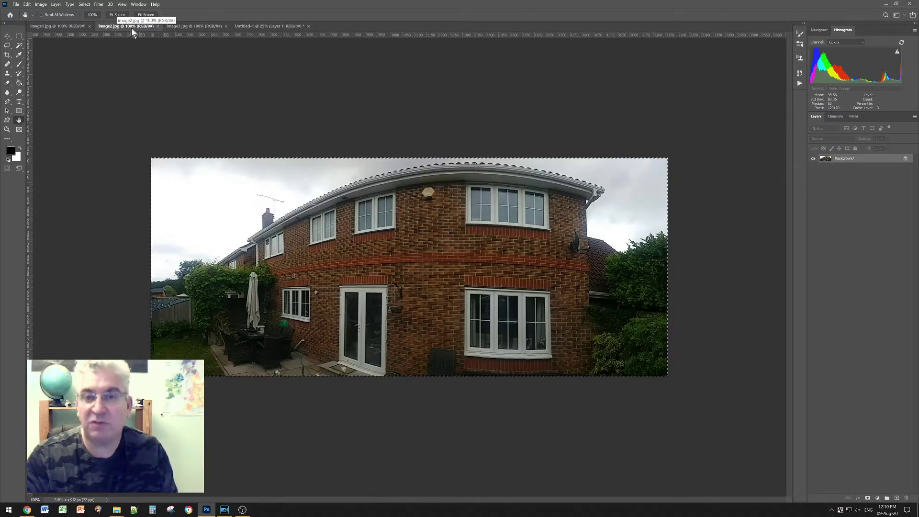
left_click(275, 27)
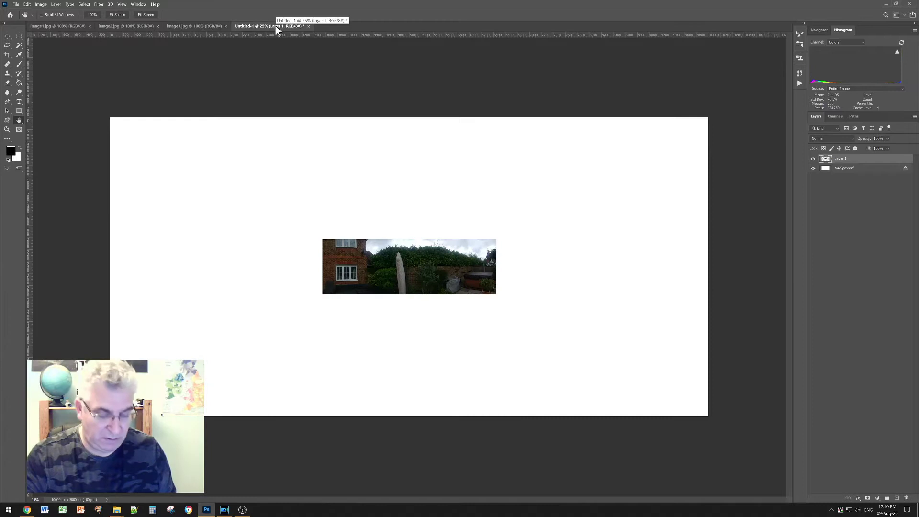
key("ctrl+v")
left_click(176, 25)
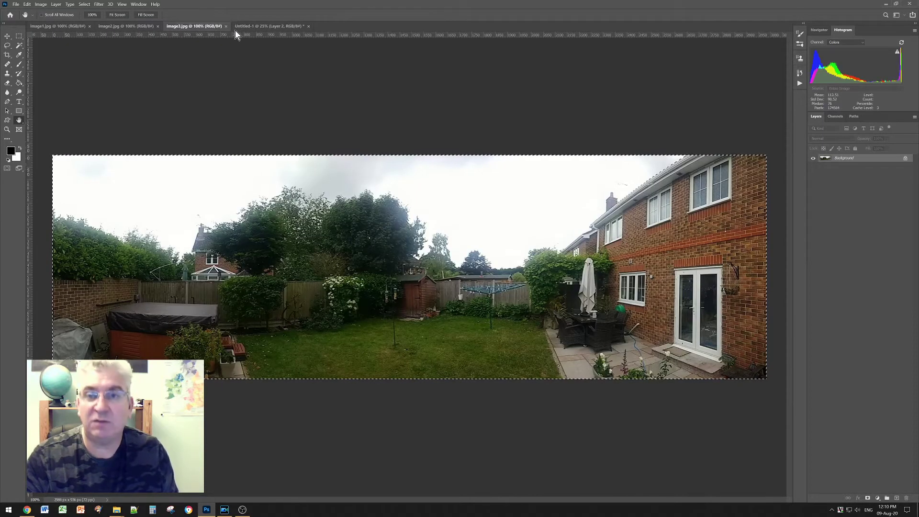
left_click(264, 28)
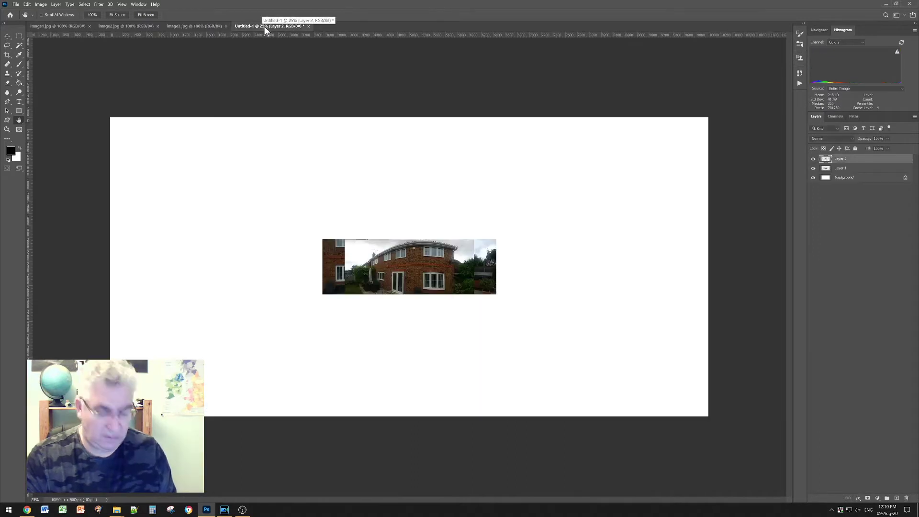
key("ctrl+v")
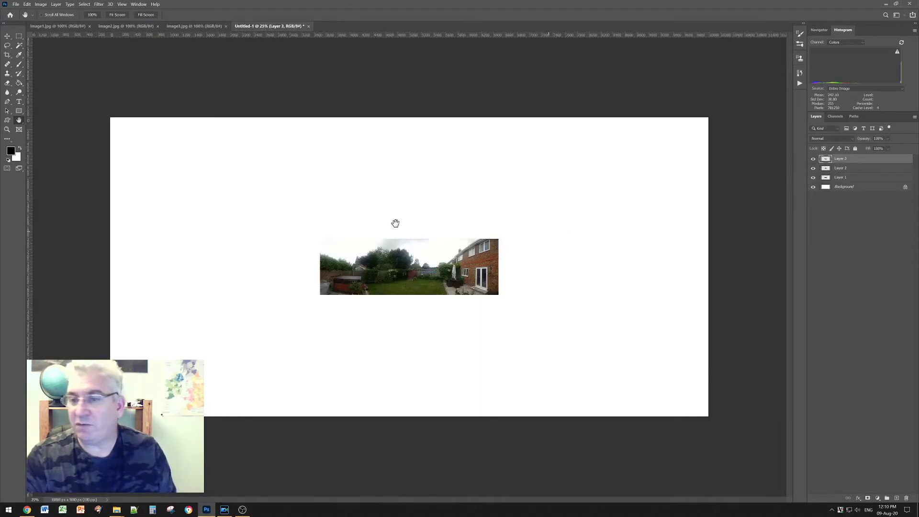
Move the garden photo left, the house photo up, and the hedge photo right
left_click(7, 37)
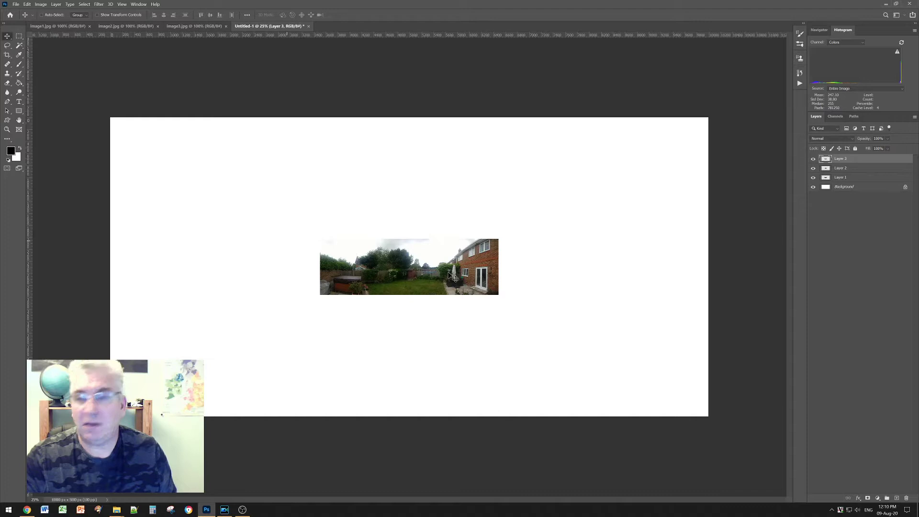
left_click_drag(444, 276, 267, 281)
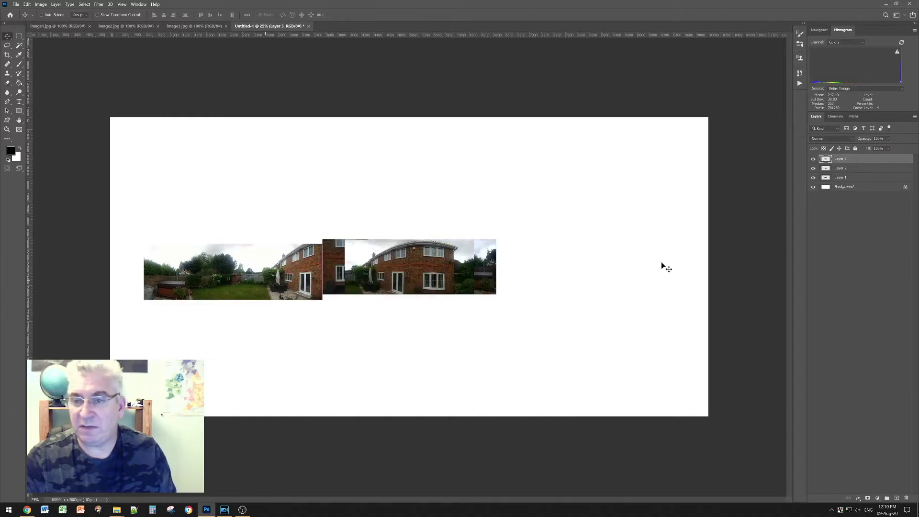
left_click(858, 169)
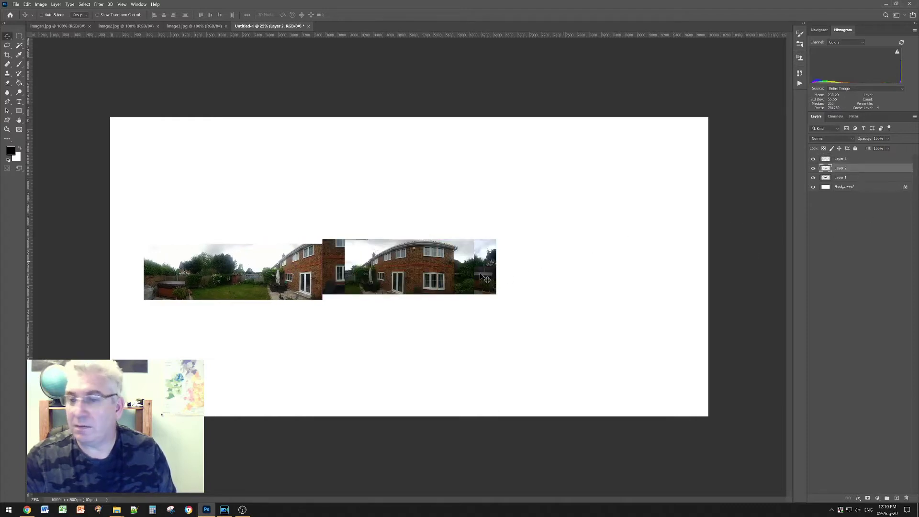
left_click_drag(481, 272, 473, 218)
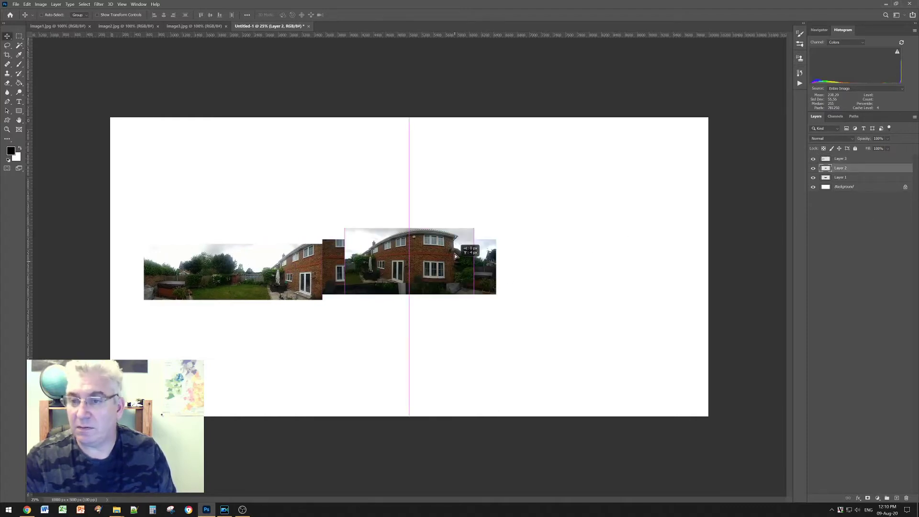
left_click(854, 178)
left_click_drag(436, 259, 604, 260)
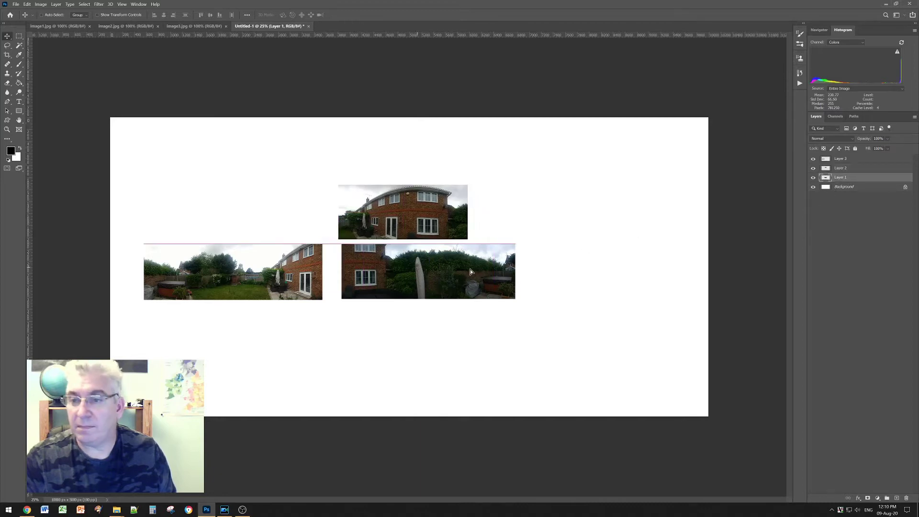
Put the house photo layer on top, centred, with the garden and hedge photos overlapping it
left_click(846, 170)
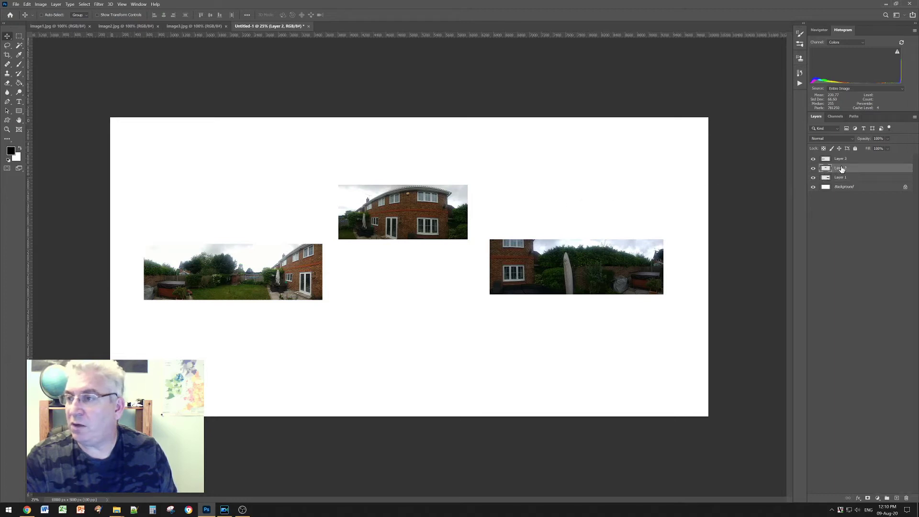
left_click_drag(841, 164, 844, 159)
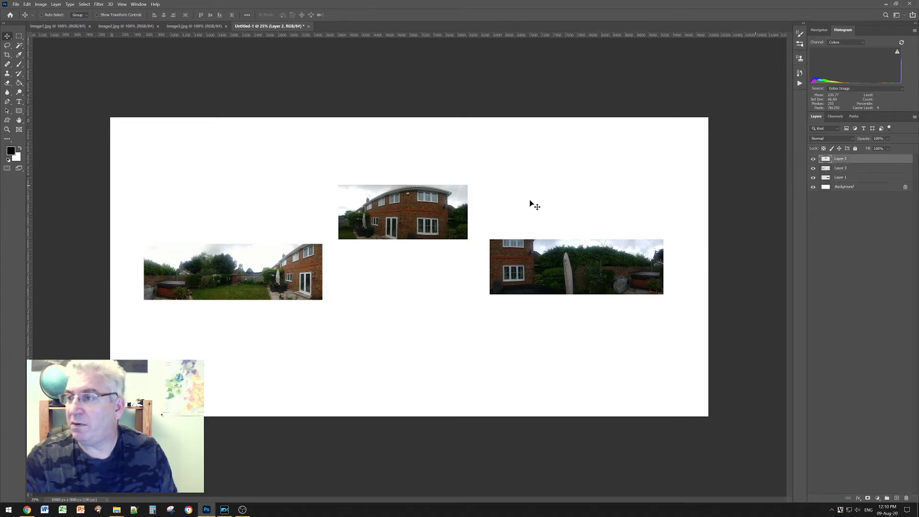
left_click_drag(416, 219, 426, 279)
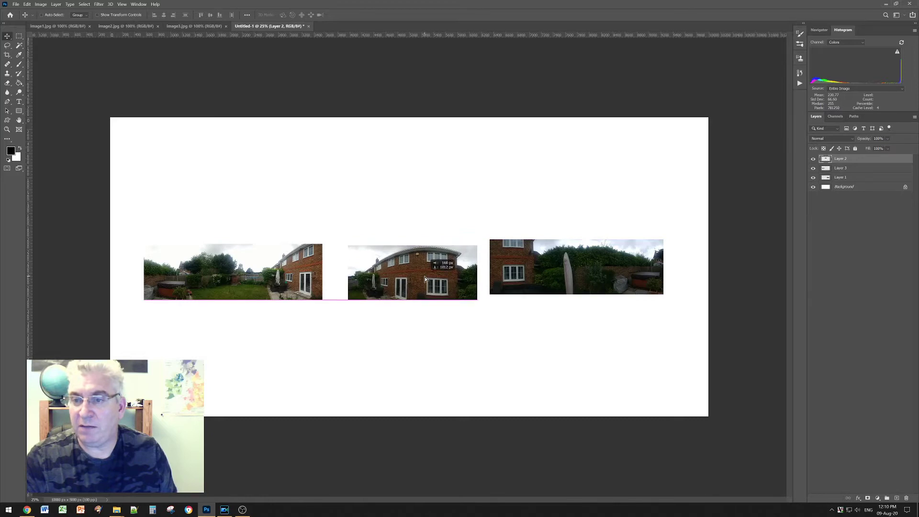
left_click(847, 170)
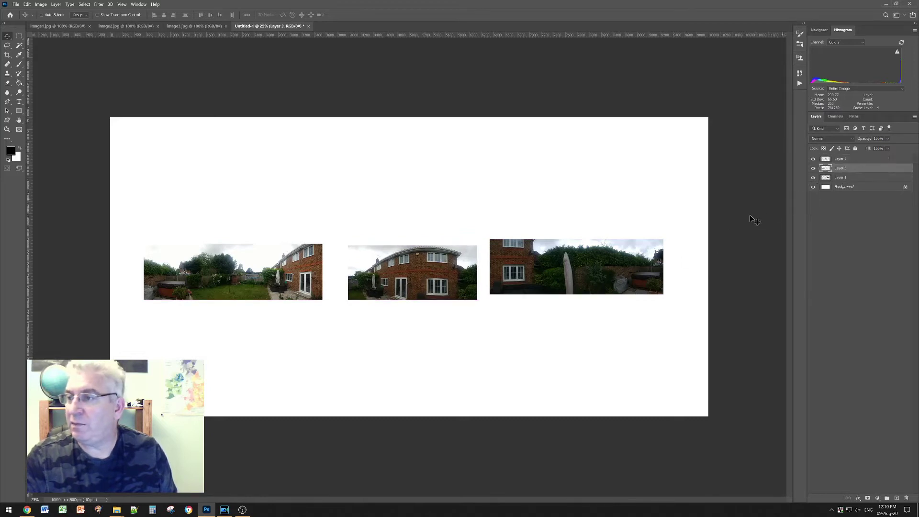
left_click_drag(238, 286, 325, 286)
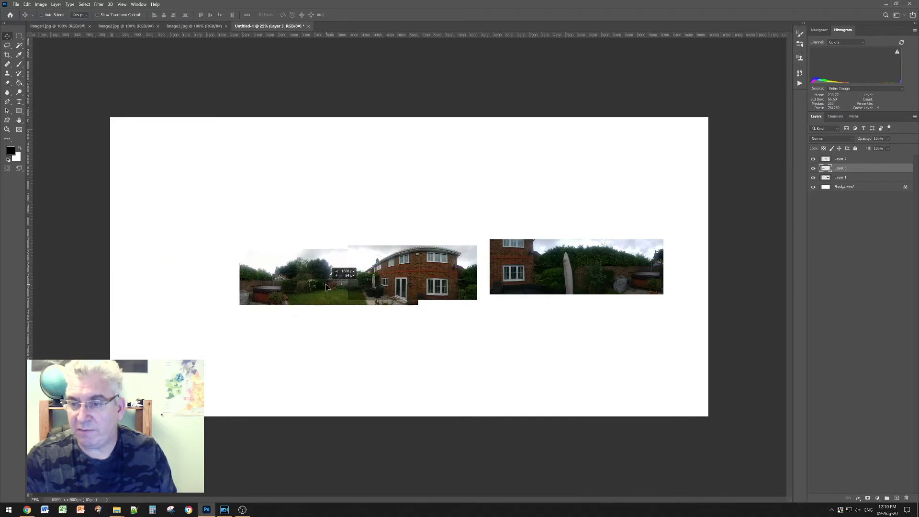
left_click(844, 161)
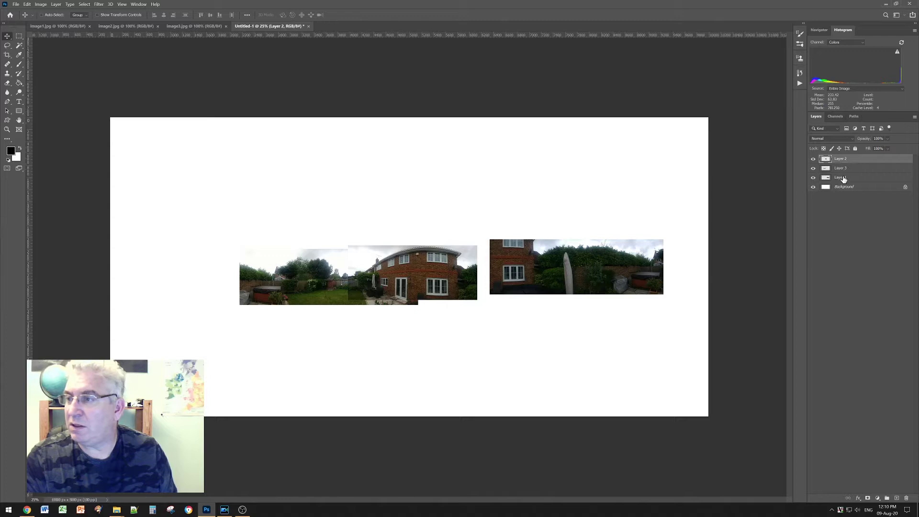
left_click(843, 179)
left_click_drag(607, 258, 527, 281)
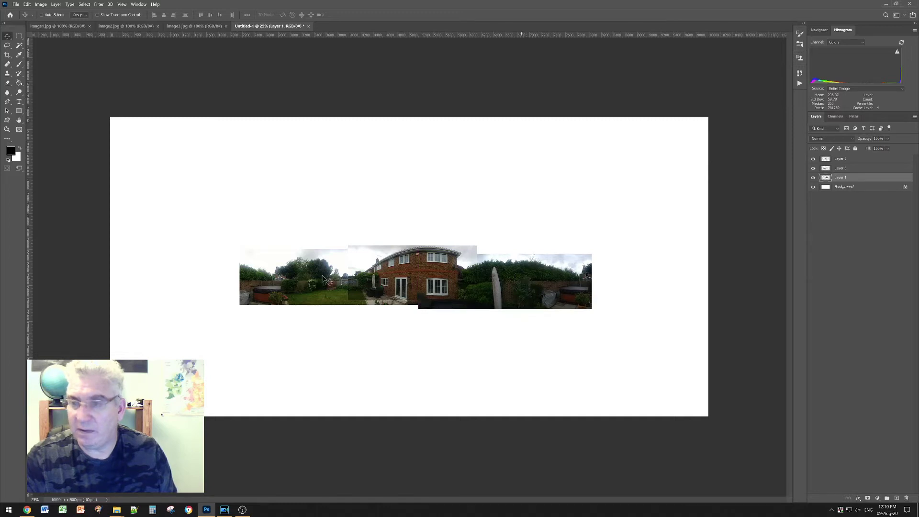
scroll(514, 277, "up", 1)
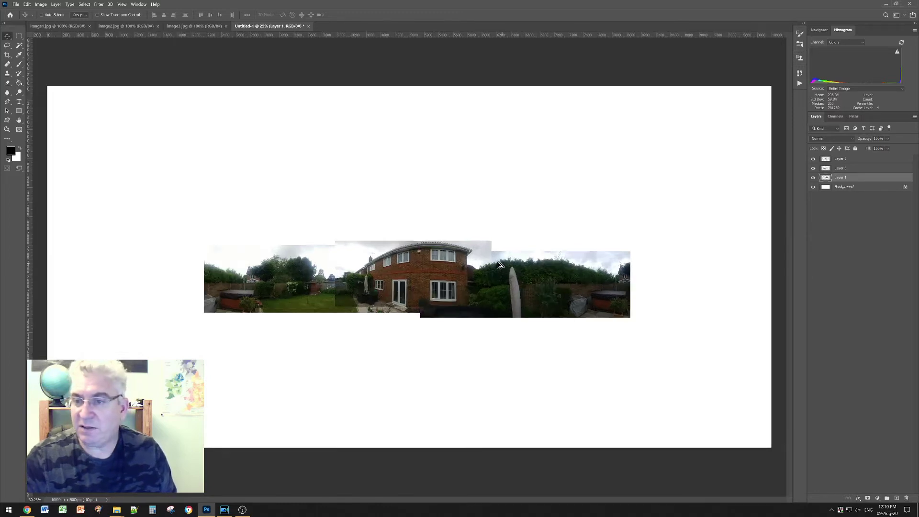
scroll(514, 276, "up", 1)
scroll(503, 273, "up", 1)
scroll(492, 266, "up", 1)
scroll(493, 266, "up", 1)
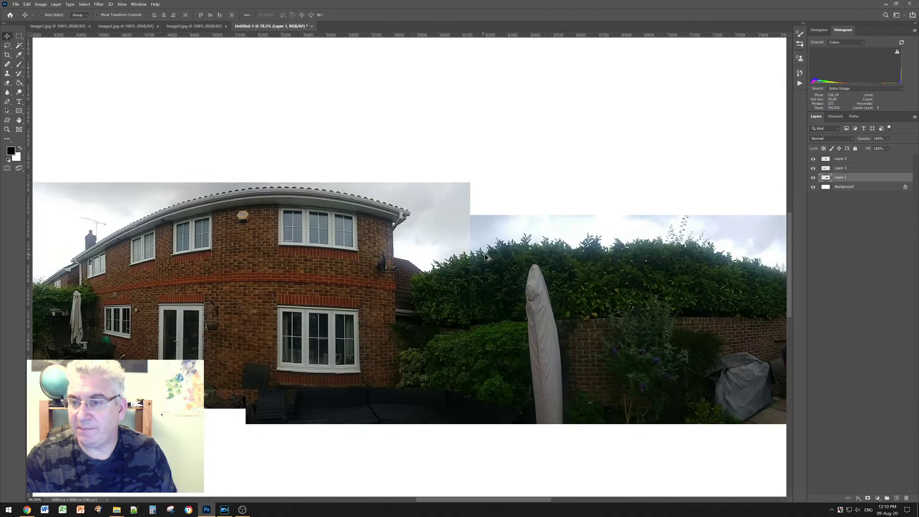
scroll(494, 265, "up", 1)
scroll(497, 264, "up", 1)
scroll(501, 263, "up", 1)
scroll(500, 260, "up", 2)
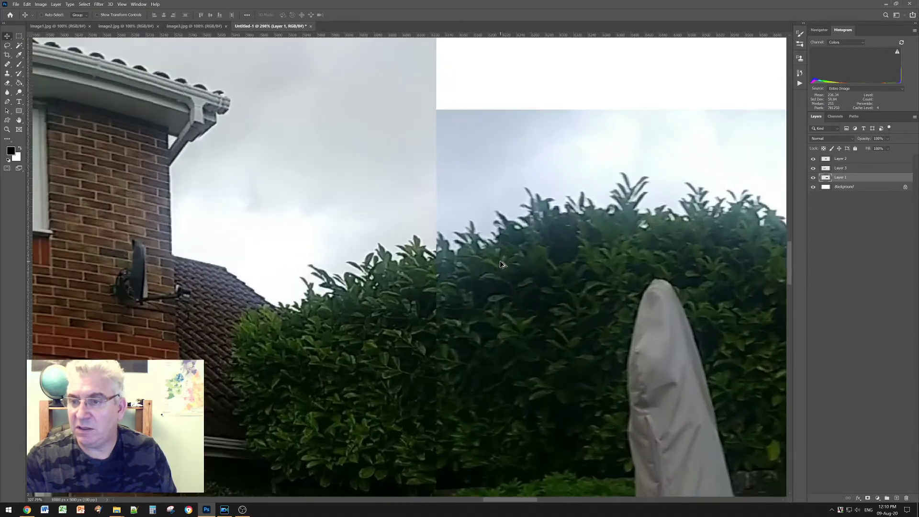
scroll(500, 261, "up", 1)
Nudge the hedge photo and the left garden photo so their seams match the house photo
left_click_drag(555, 285, 489, 302)
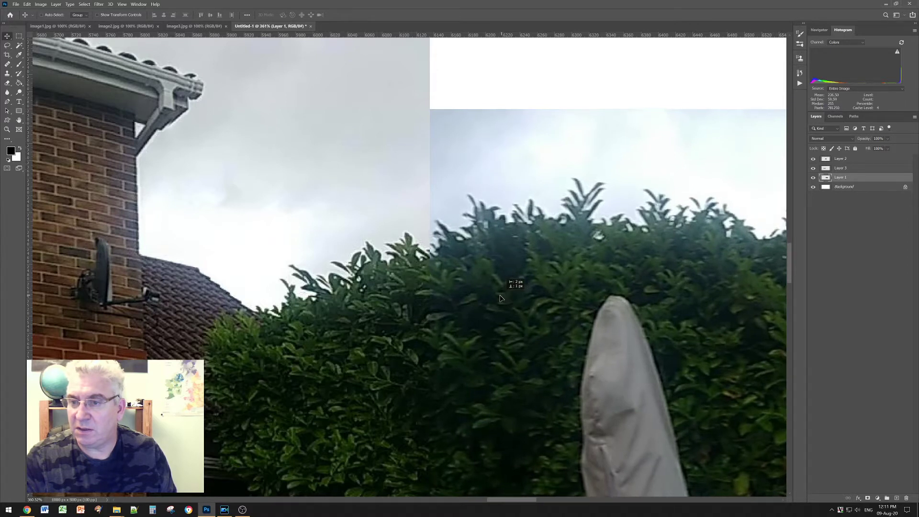
key("ctrl+0")
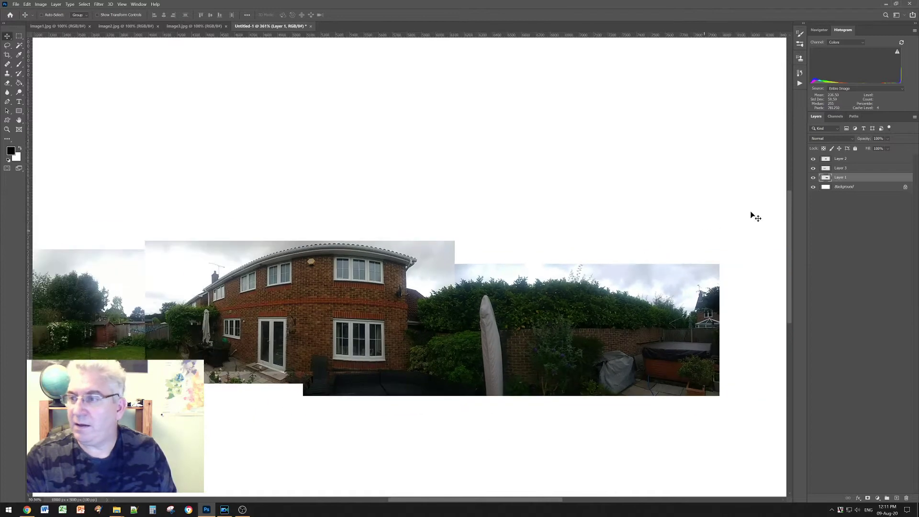
left_click(837, 169)
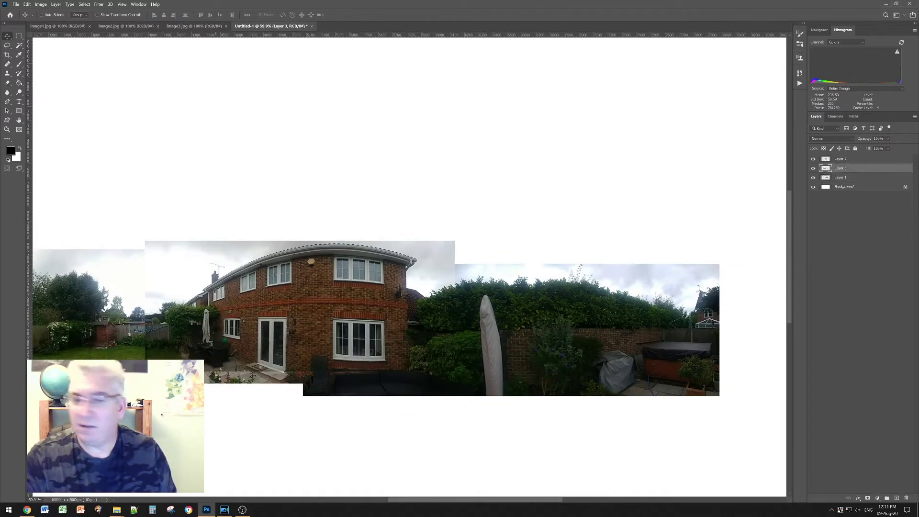
scroll(104, 321, "up", 1)
scroll(104, 321, "up", 2)
scroll(107, 327, "up", 2)
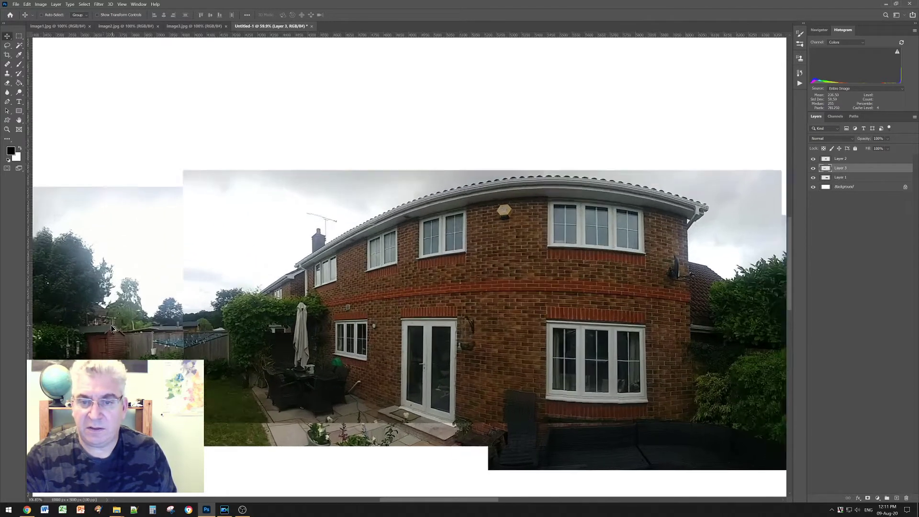
scroll(125, 341, "up", 2)
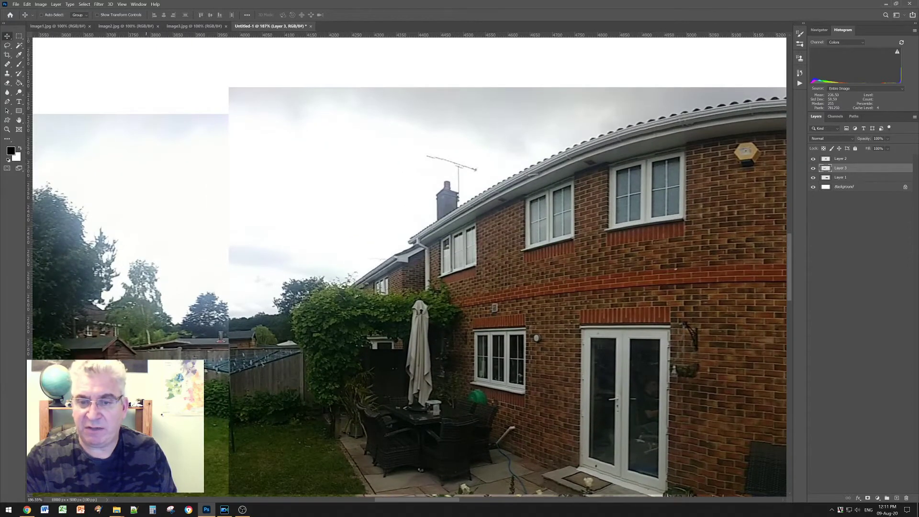
left_click_drag(144, 357, 147, 355)
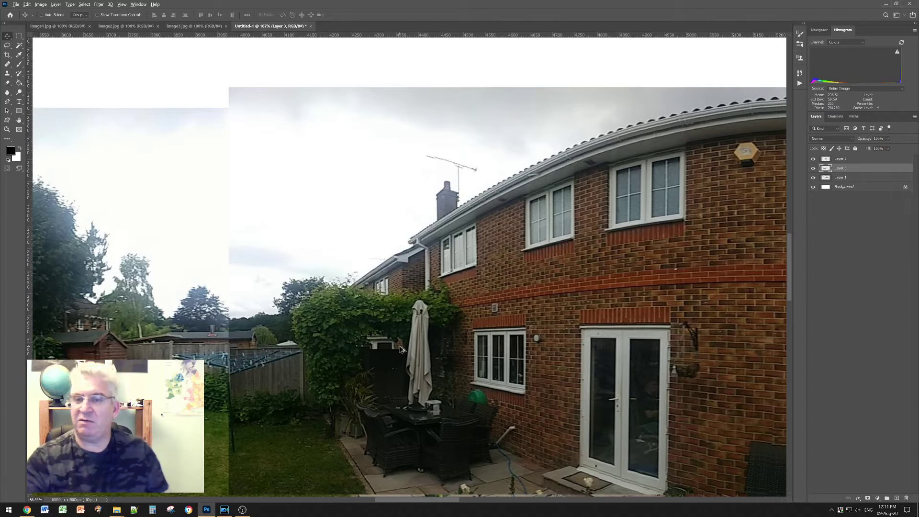
scroll(393, 348, "down", 2)
scroll(393, 347, "down", 1)
scroll(406, 341, "down", 1)
scroll(424, 332, "down", 1)
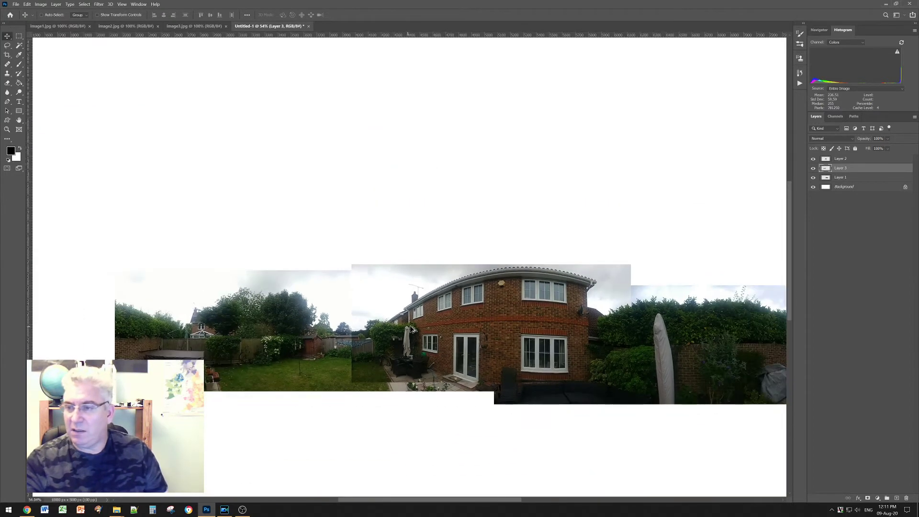
scroll(441, 323, "down", 1)
scroll(459, 327, "down", 1)
scroll(510, 331, "up", 1)
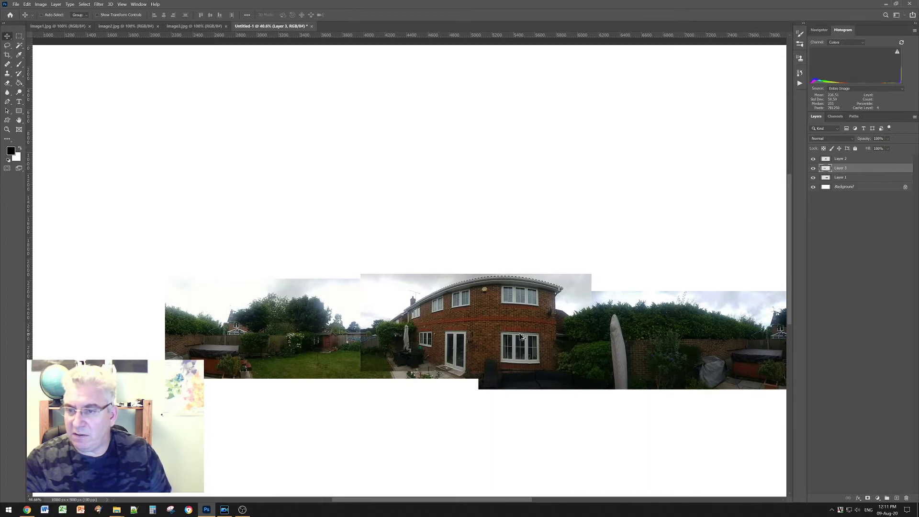
scroll(587, 336, "up", 1)
scroll(588, 336, "up", 1)
scroll(586, 336, "down", 1)
scroll(585, 334, "down", 1)
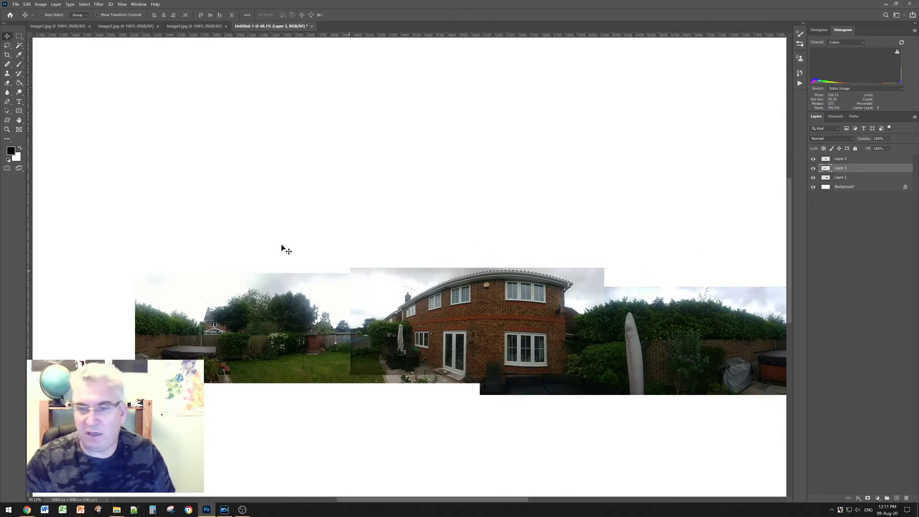
Darken the left garden photo with Brightness/Contrast at Brightness -44
left_click(41, 6)
mouse_move(52, 20)
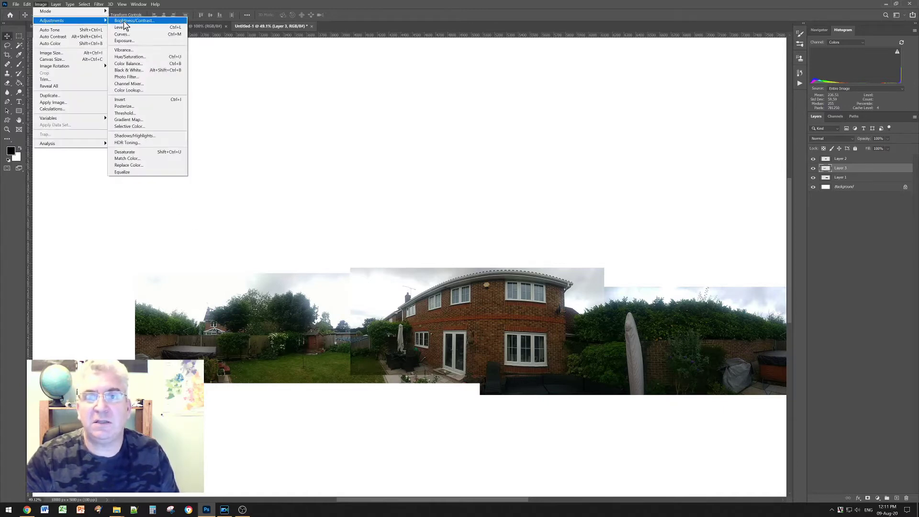
left_click(123, 20)
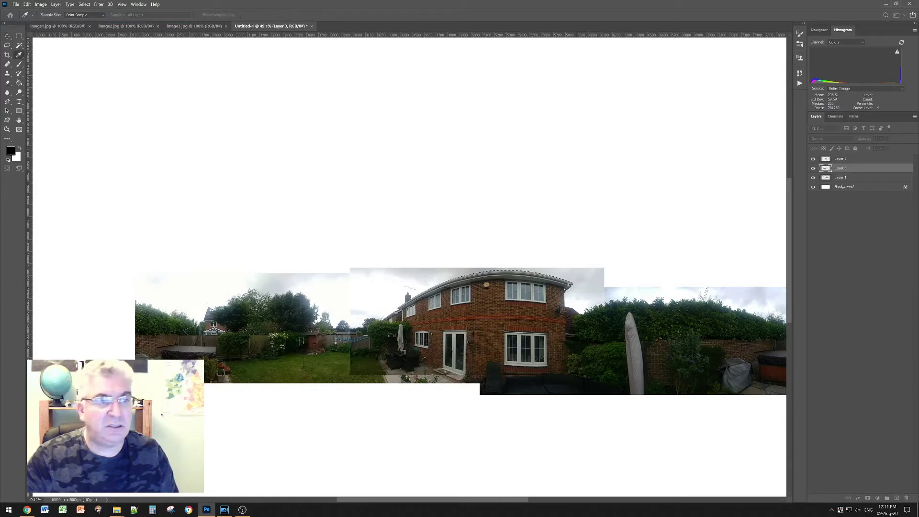
mouse_move(216, 168)
left_mouse_down()
mouse_move(257, 157)
mouse_move(235, 182)
left_mouse_up()
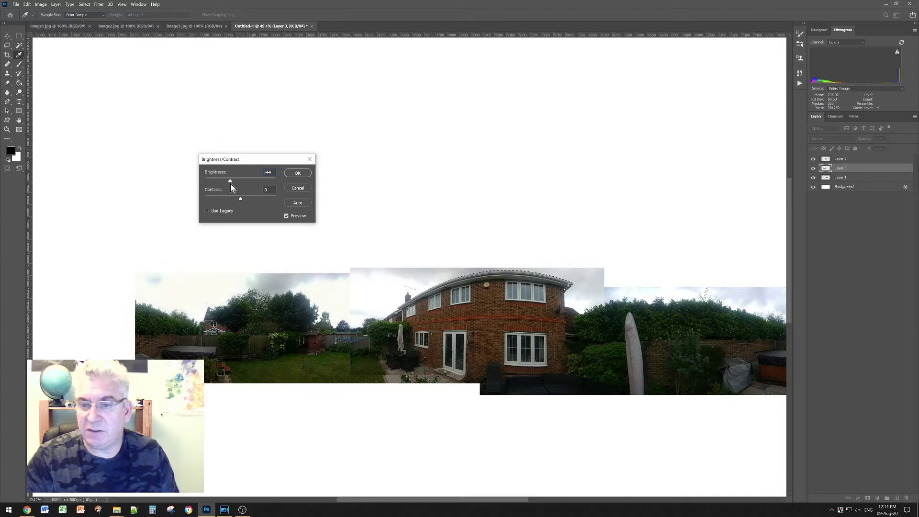
left_click(297, 174)
left_click(61, 5)
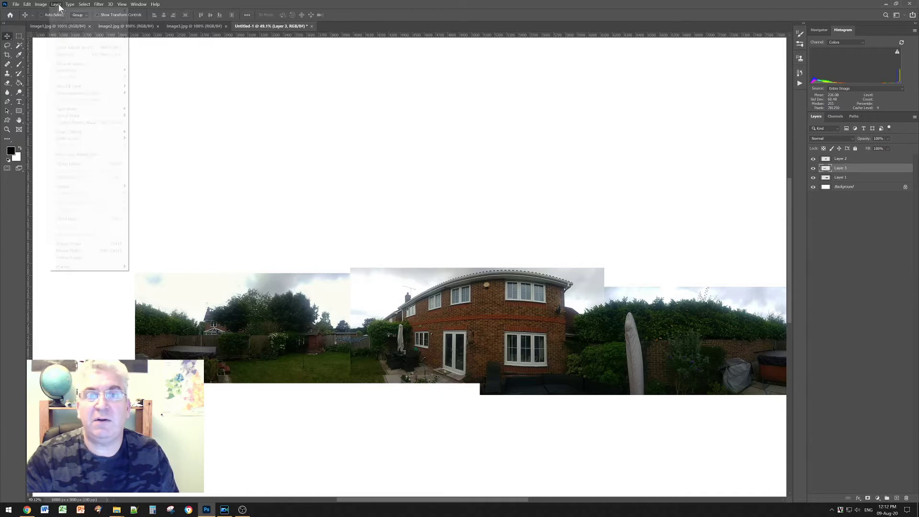
left_click(73, 259)
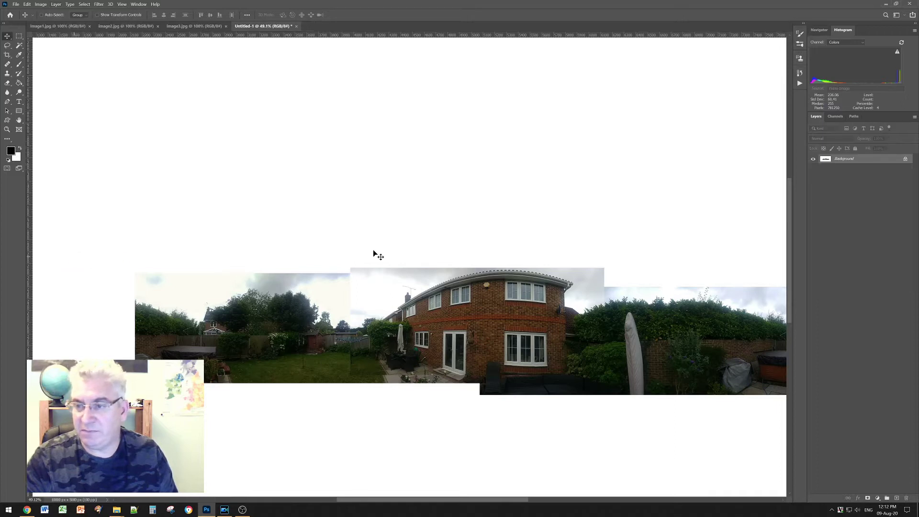
scroll(496, 272, "down", 2)
scroll(531, 265, "down", 1)
scroll(558, 261, "up", 1)
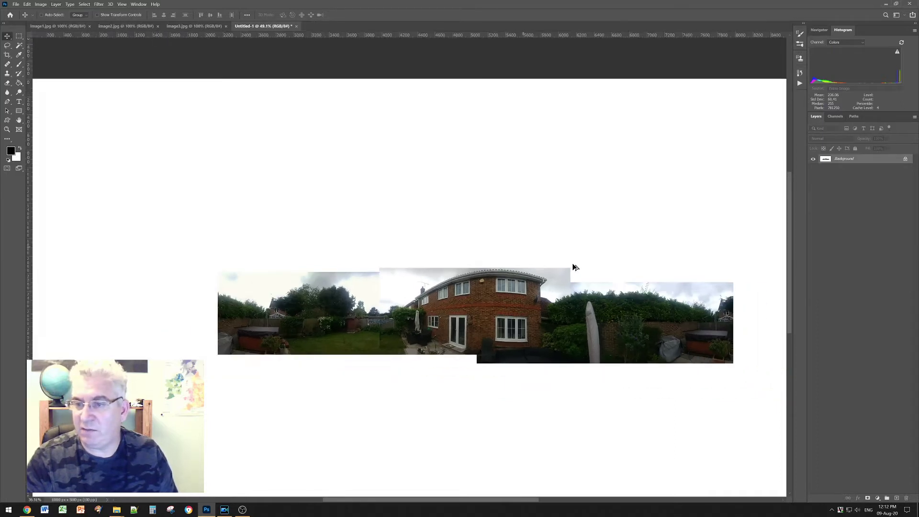
scroll(582, 267, "up", 1)
scroll(600, 274, "up", 1)
scroll(598, 272, "down", 1)
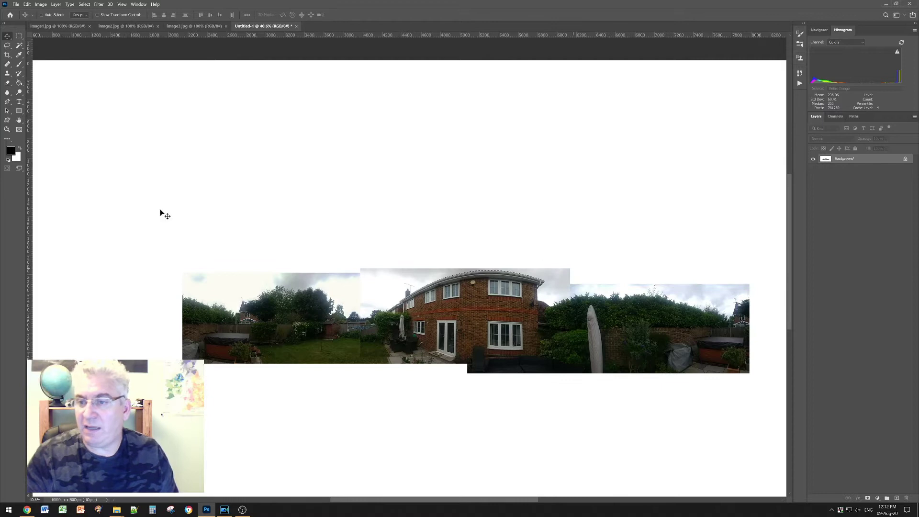
Draw a crop box with its left edge at the panorama's start and its right edge before the repeat
left_click(7, 56)
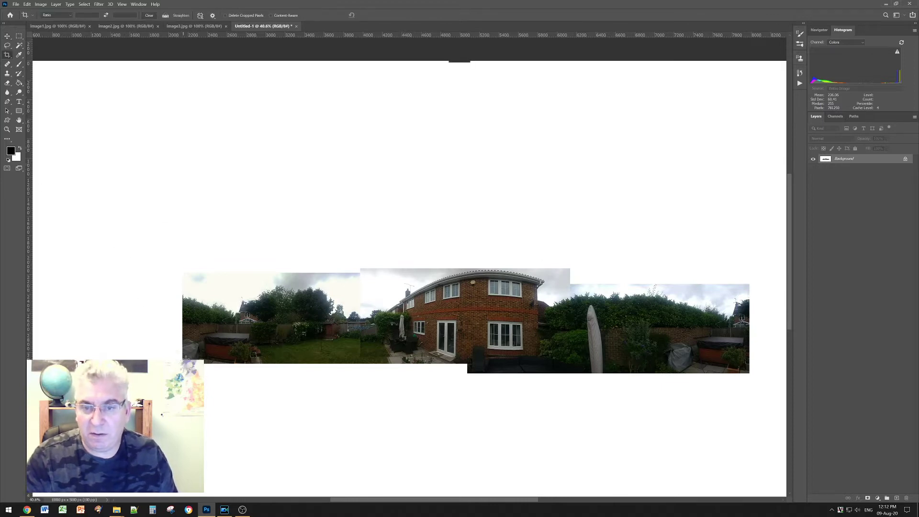
left_click_drag(275, 325, 684, 236)
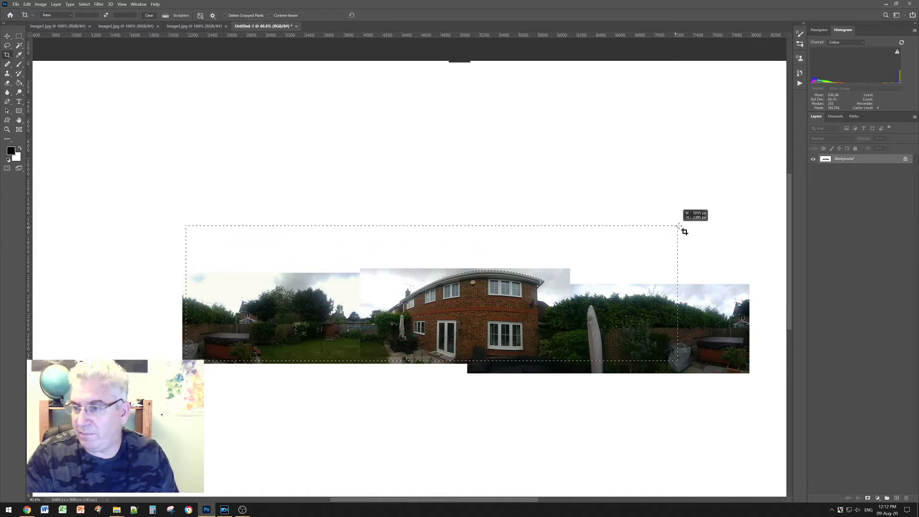
left_click_drag(684, 236, 683, 228)
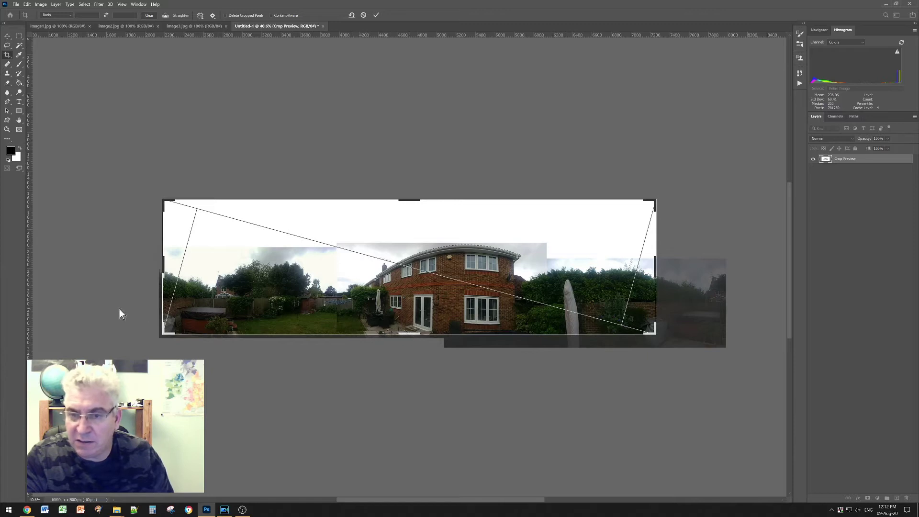
scroll(143, 317, "up", 2)
scroll(155, 320, "up", 2)
scroll(162, 321, "up", 2)
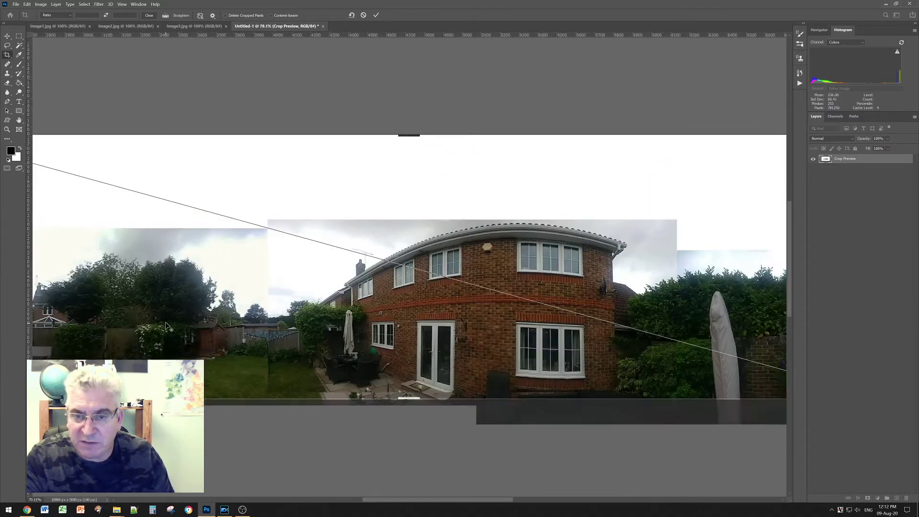
scroll(165, 322, "up", 1)
scroll(125, 343, "up", 1)
scroll(125, 342, "up", 1)
scroll(359, 459, "up", 1)
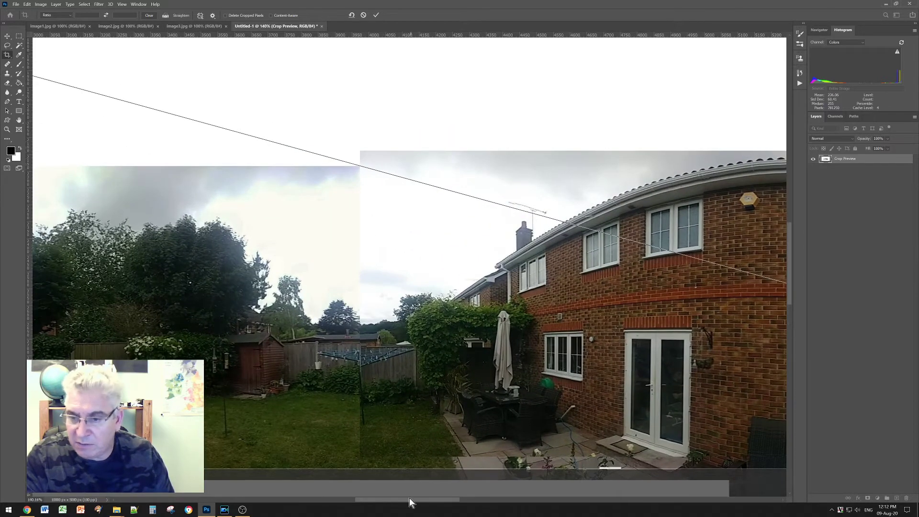
left_click_drag(409, 503, 346, 503)
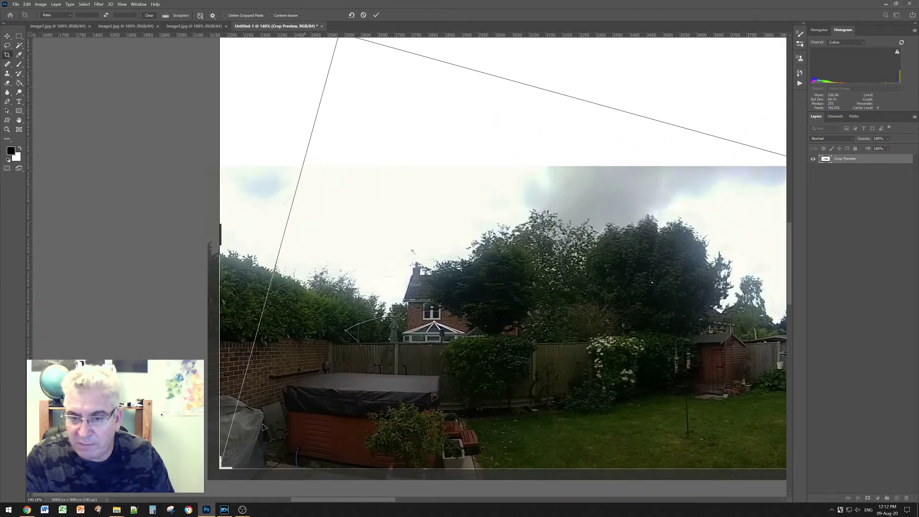
scroll(224, 404, "up", 1)
scroll(229, 398, "up", 1)
scroll(232, 391, "up", 1)
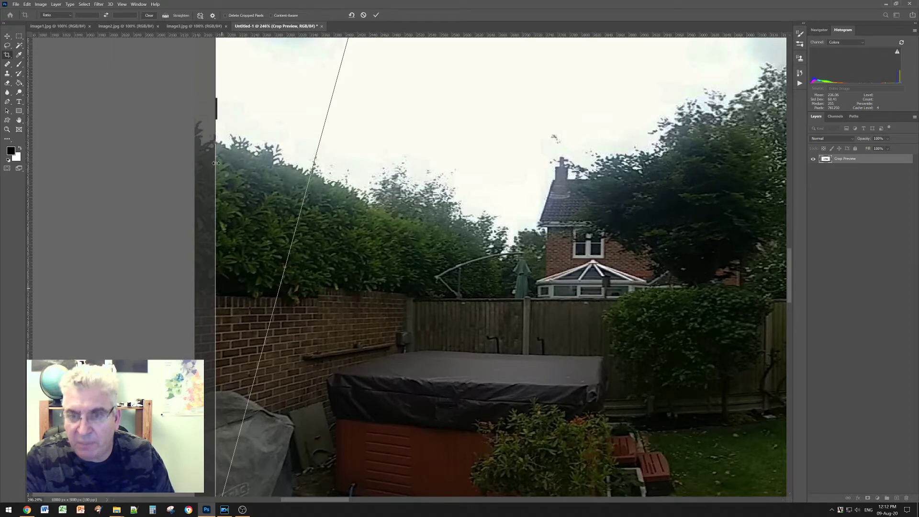
left_click_drag(215, 116, 218, 116)
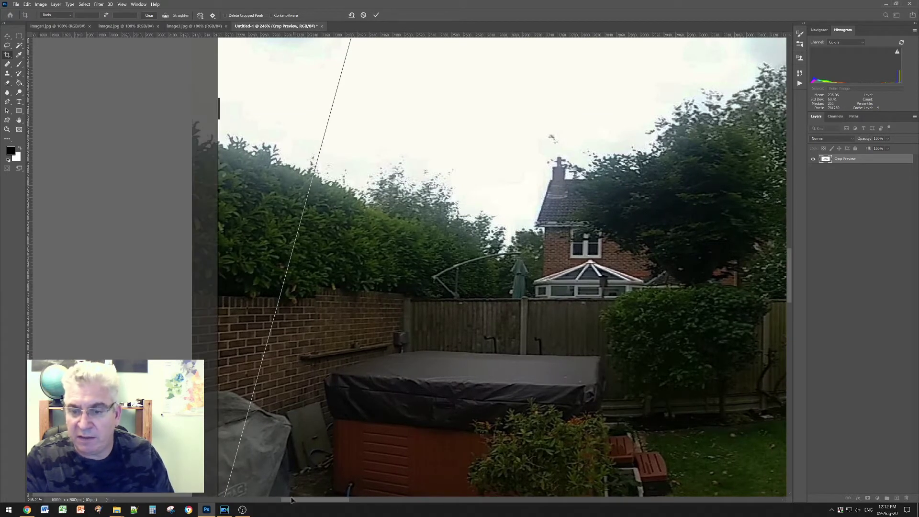
mouse_move(292, 502)
left_mouse_down()
mouse_move(559, 500)
mouse_move(548, 493)
left_mouse_up()
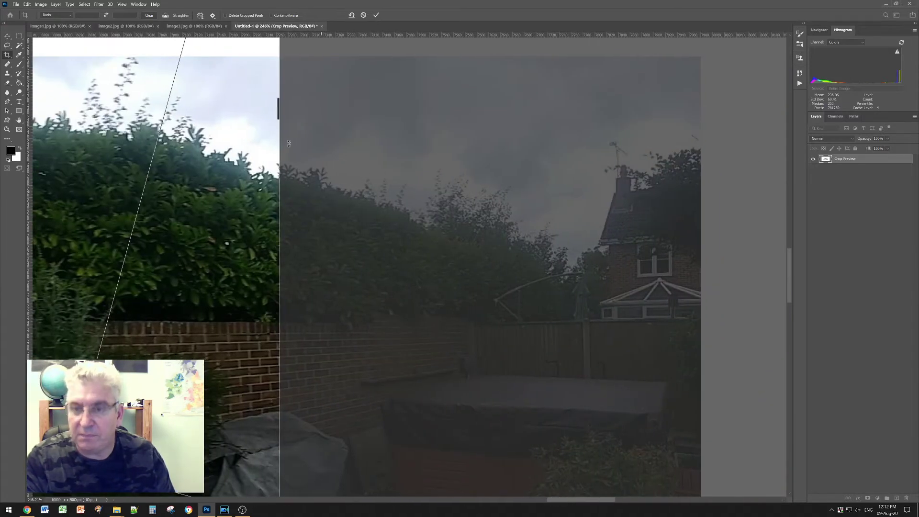
left_click_drag(278, 106, 280, 106)
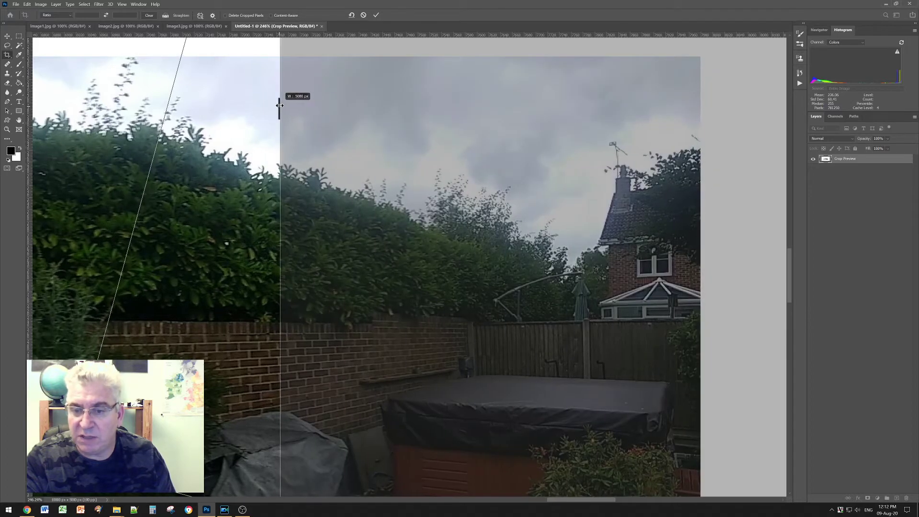
left_click_drag(279, 107, 280, 106)
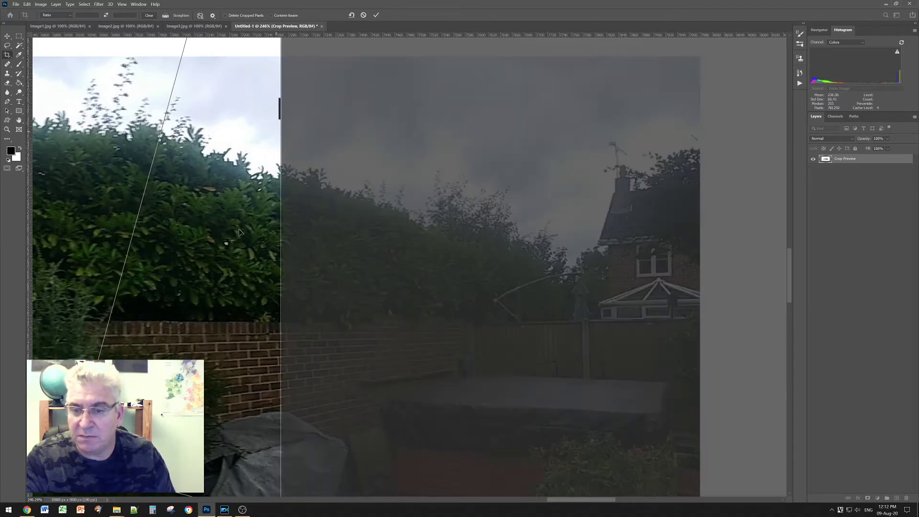
scroll(215, 275, "down", 2)
scroll(209, 287, "down", 2)
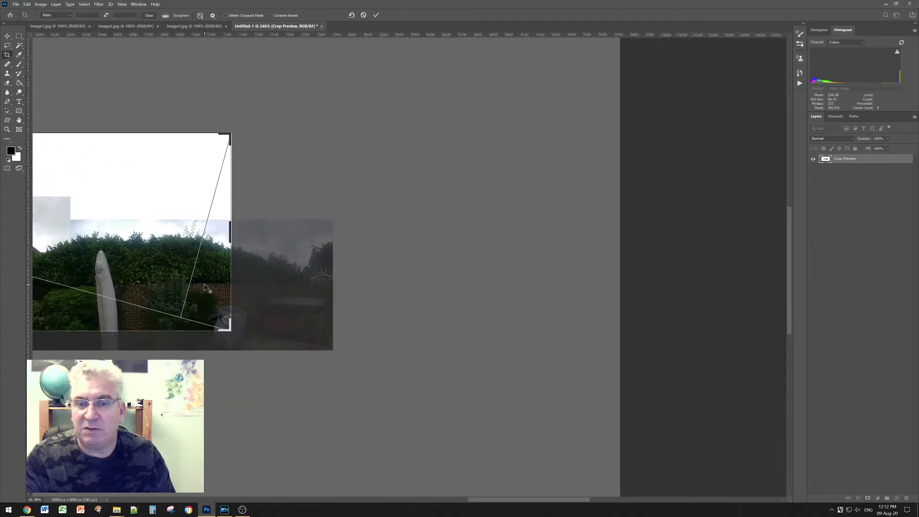
scroll(201, 298, "down", 2)
scroll(199, 299, "down", 2)
scroll(457, 310, "down", 2)
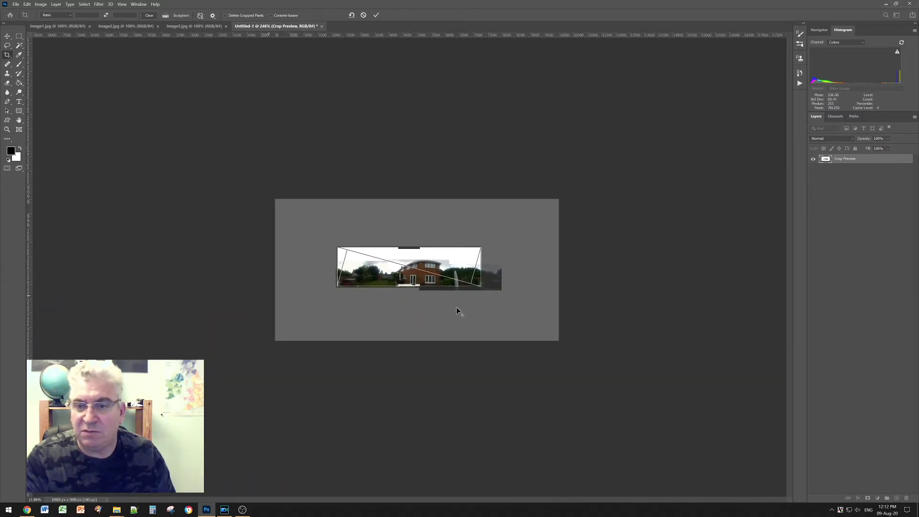
scroll(415, 283, "up", 2)
scroll(415, 291, "up", 2)
scroll(414, 301, "up", 2)
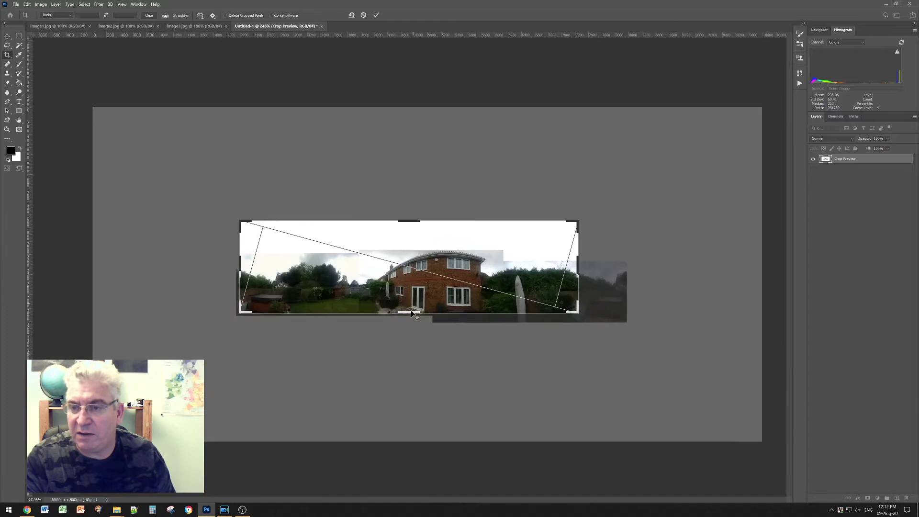
scroll(411, 313, "up", 2)
Extend the crop with white space above and below, then apply it
left_click_drag(410, 316, 415, 393)
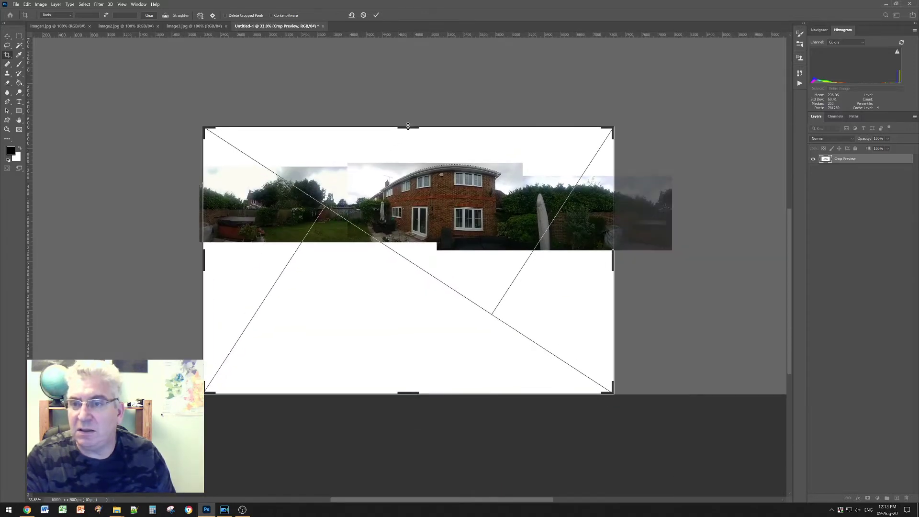
mouse_move(409, 125)
left_mouse_down()
mouse_move(406, 73)
mouse_move(395, 55)
left_mouse_up()
left_click(375, 15)
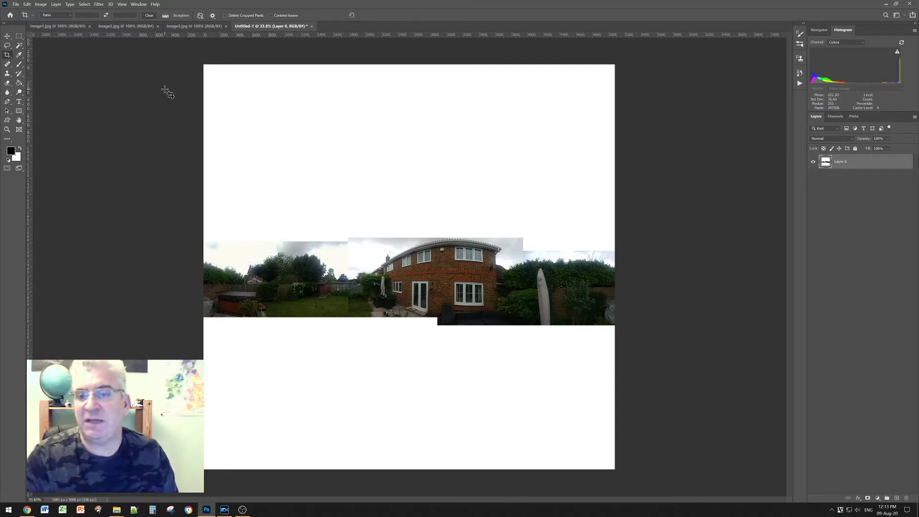
Resize the image to 2048 x 2015 pixels with proportions constrained, and fit it on screen
left_click(41, 5)
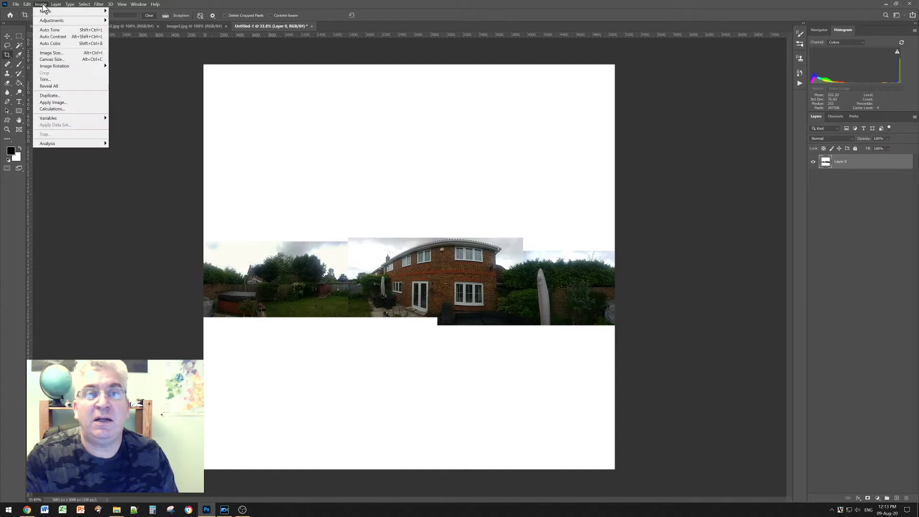
left_click(52, 54)
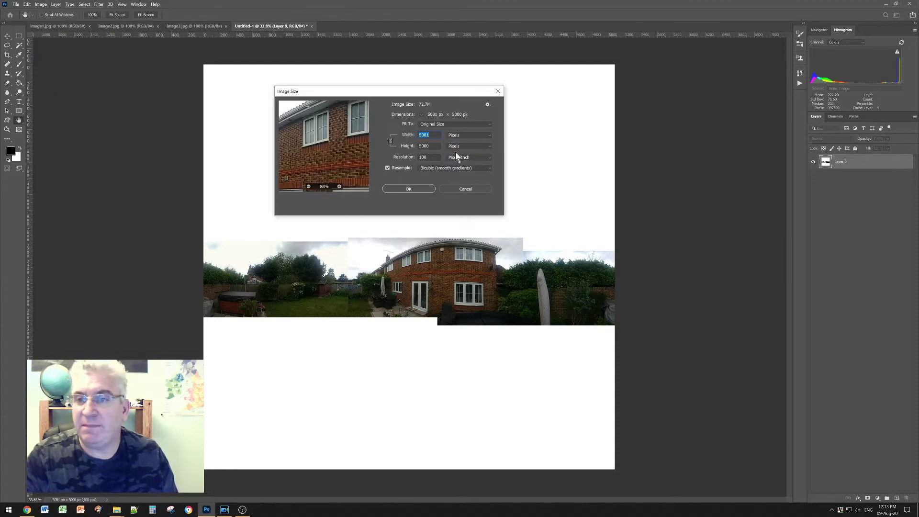
type("2048")
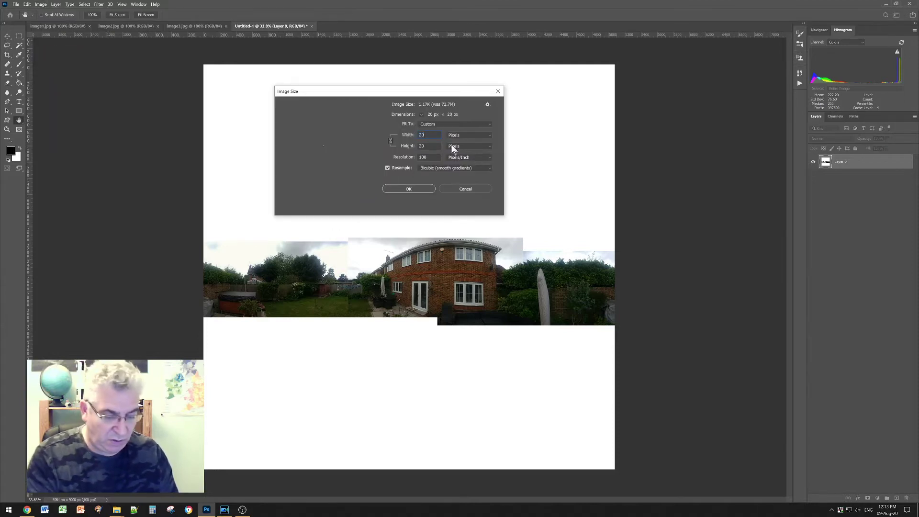
left_click(407, 188)
key("c")
key("ctrl+0")
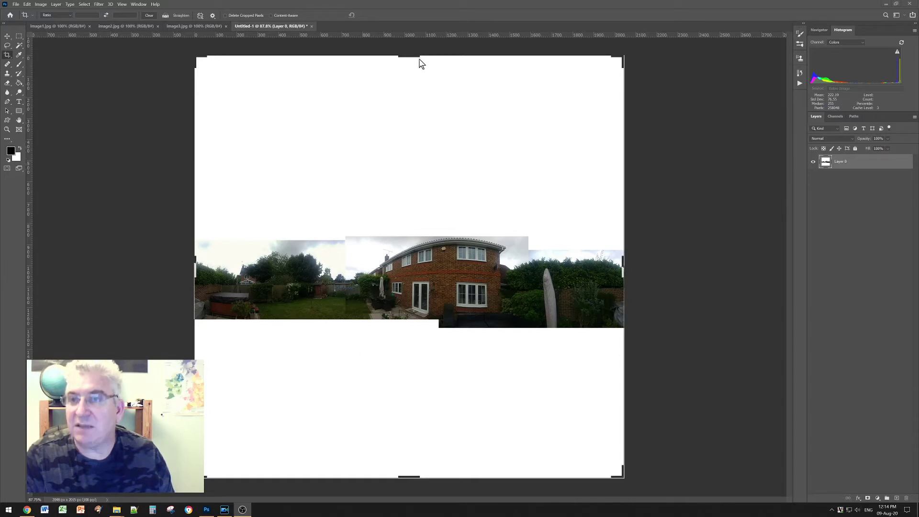
Drag the crop's top edge down onto the garden scene and raise its bottom edge
left_click_drag(415, 59, 400, 172)
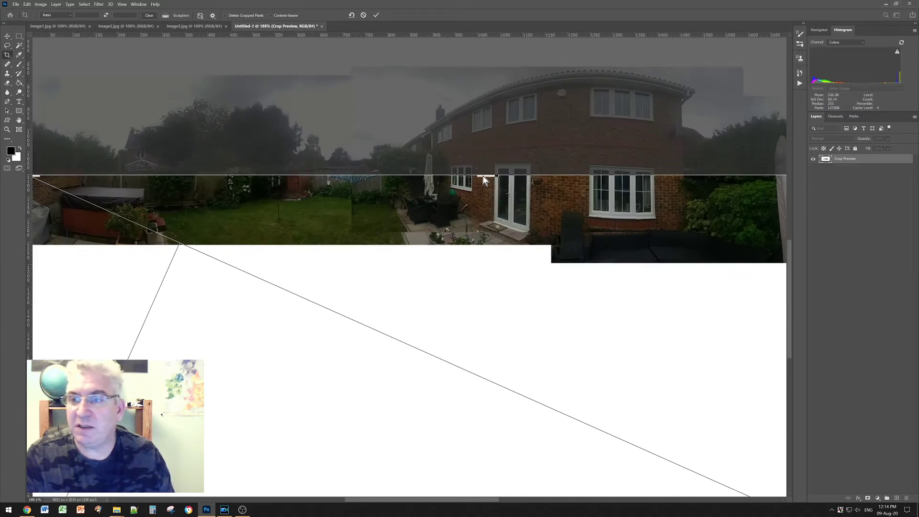
left_click(484, 179)
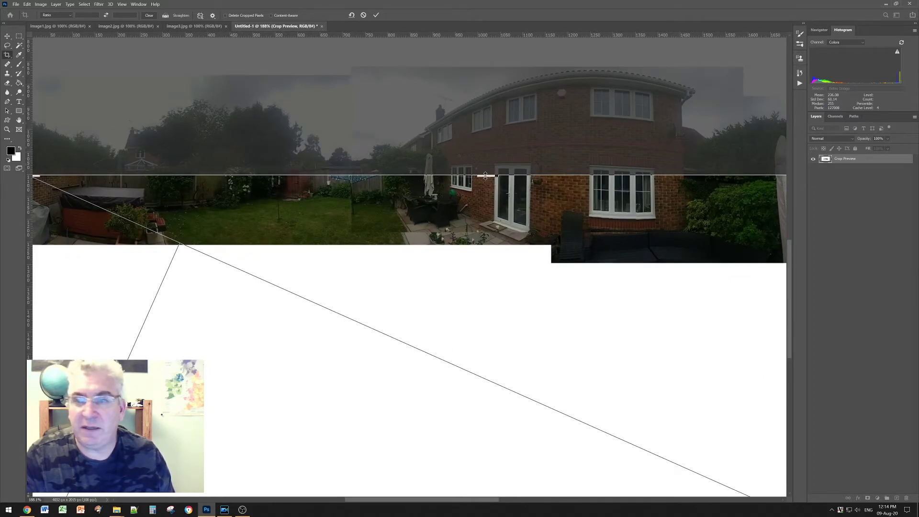
left_click_drag(485, 176, 486, 177)
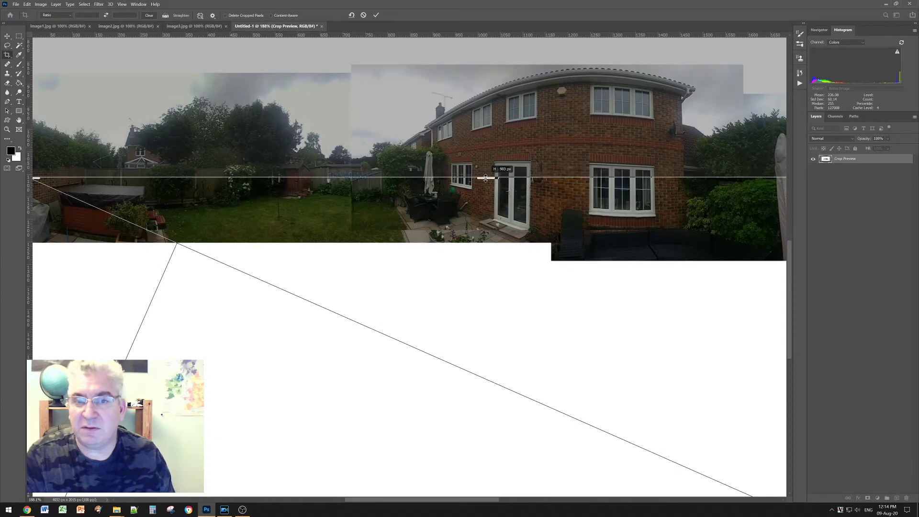
left_click_drag(486, 177, 486, 181)
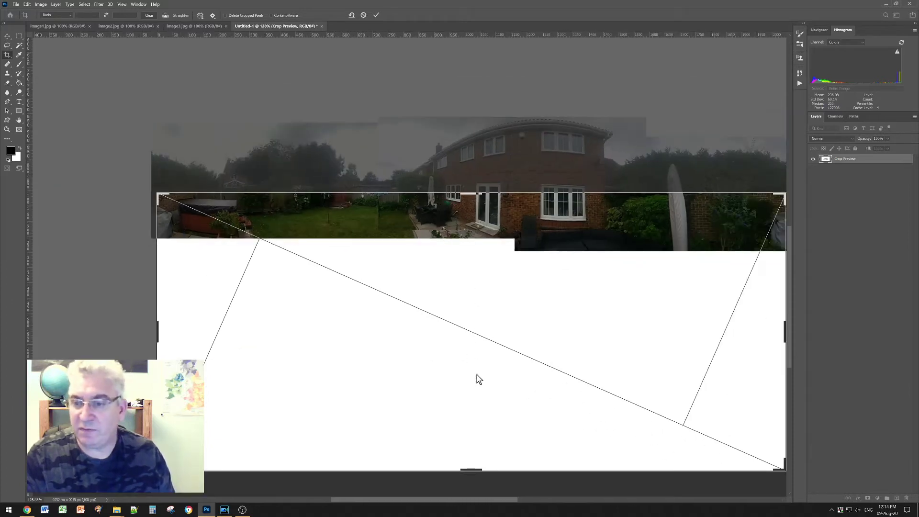
left_click(469, 470)
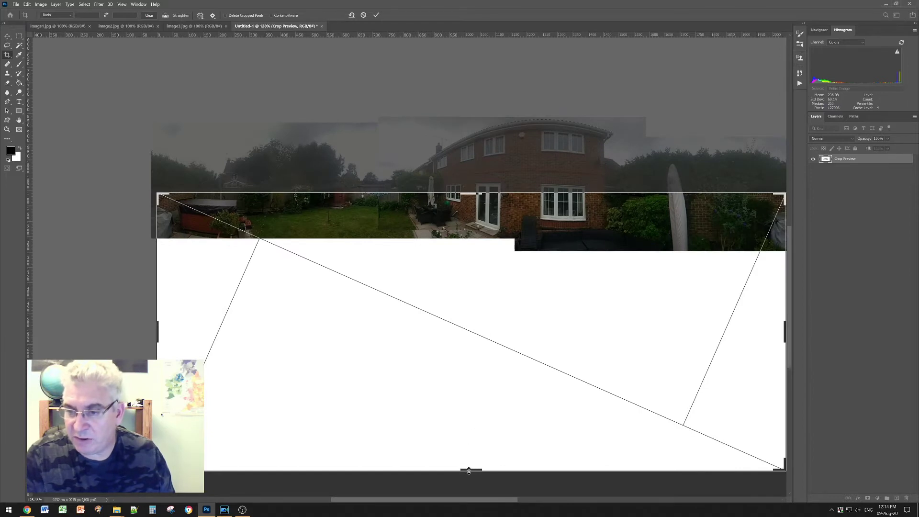
left_click_drag(468, 470, 472, 410)
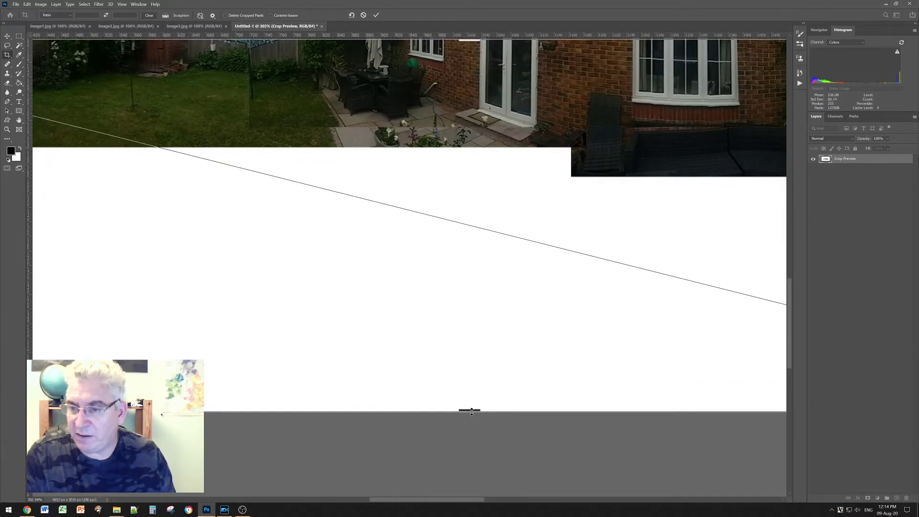
left_click_drag(472, 411, 472, 411)
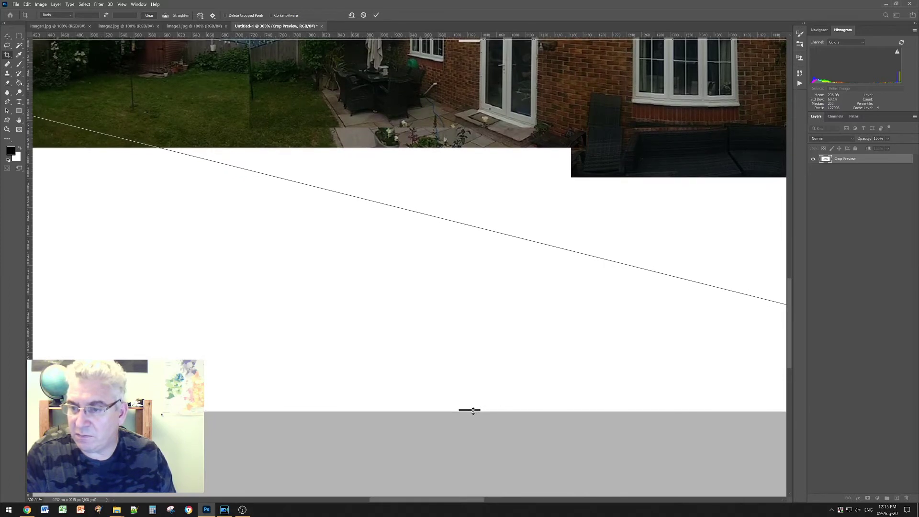
scroll(460, 373, "down", 1)
scroll(447, 360, "down", 2, "alt")
scroll(419, 302, "down", 2, "alt")
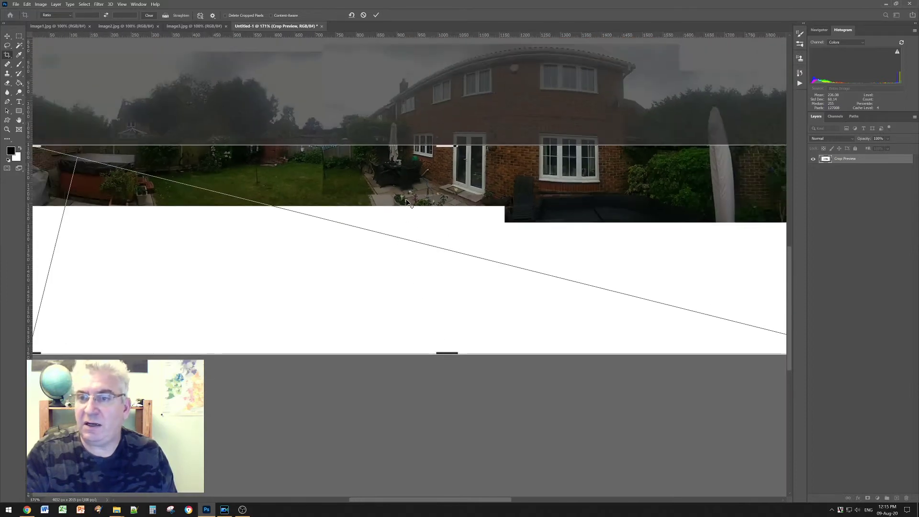
scroll(424, 173, "down", 1, "alt")
scroll(446, 107, "down", 1, "alt")
scroll(446, 67, "up", 1, "alt")
scroll(437, 66, "up", 2, "alt")
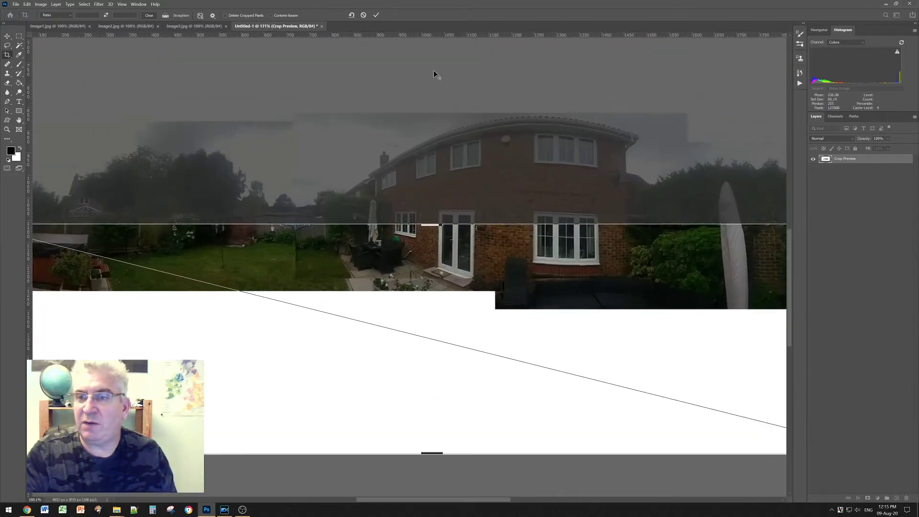
scroll(433, 75, "up", 1, "alt")
Pull the crop's top edge back up into the white area and commit the crop
mouse_move(428, 228)
left_mouse_down()
mouse_move(437, 176)
mouse_move(430, 113)
left_mouse_up()
scroll(432, 115, "up", 1, "alt")
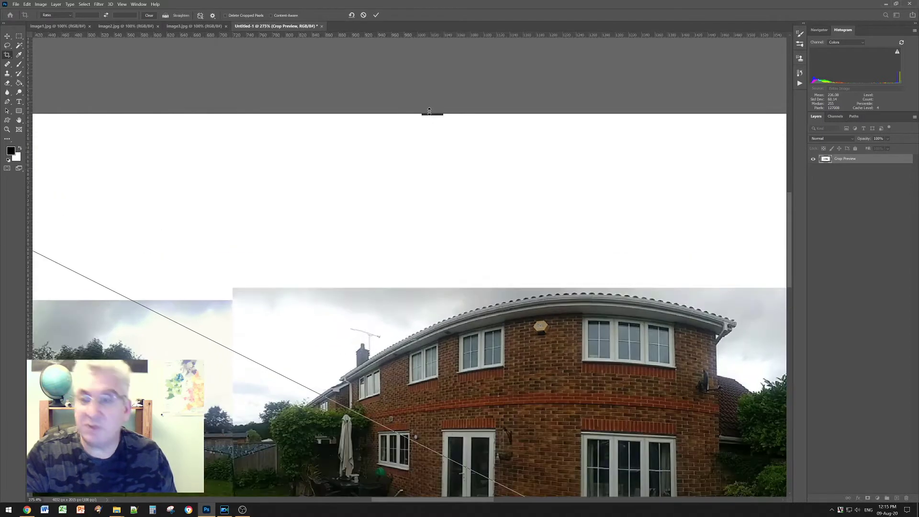
scroll(433, 117, "up", 1, "alt")
scroll(435, 120, "up", 1, "alt")
left_click_drag(434, 121, 433, 116)
scroll(418, 204, "down", 2)
scroll(411, 212, "down", 3)
scroll(412, 212, "down", 2)
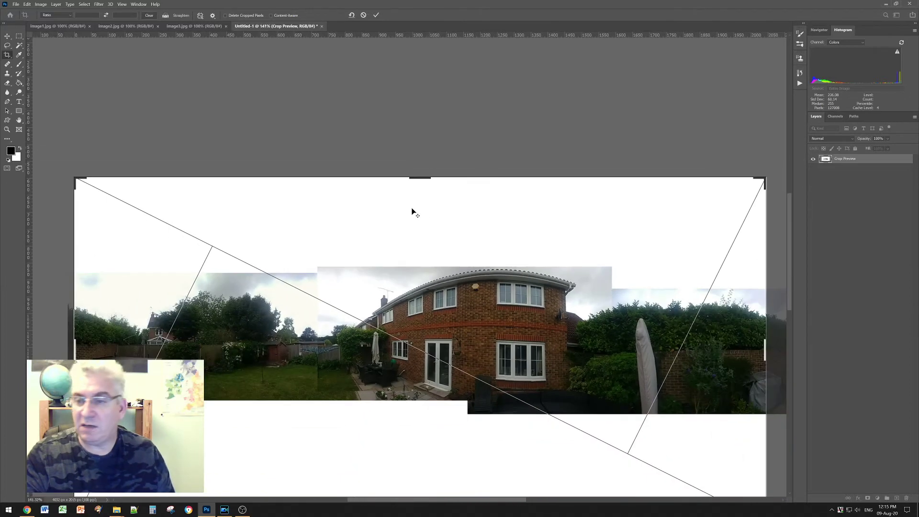
scroll(413, 211, "down", 2)
scroll(411, 201, "down", 1)
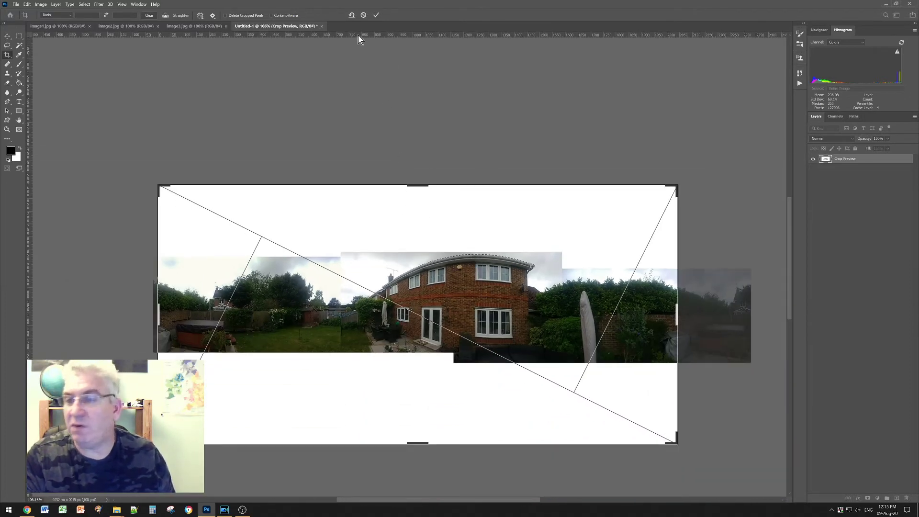
left_click(376, 14)
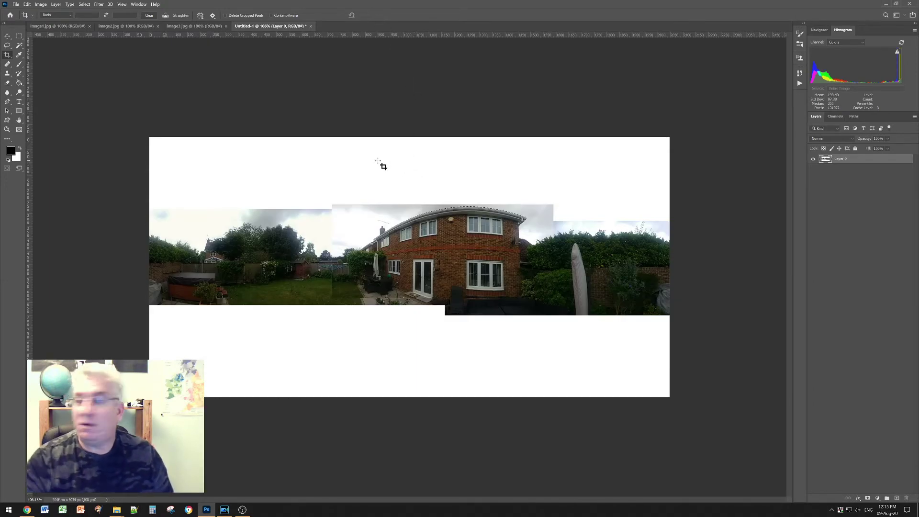
Draw a solid black rectangle shape over the white band beneath the garden panorama
left_click(19, 112)
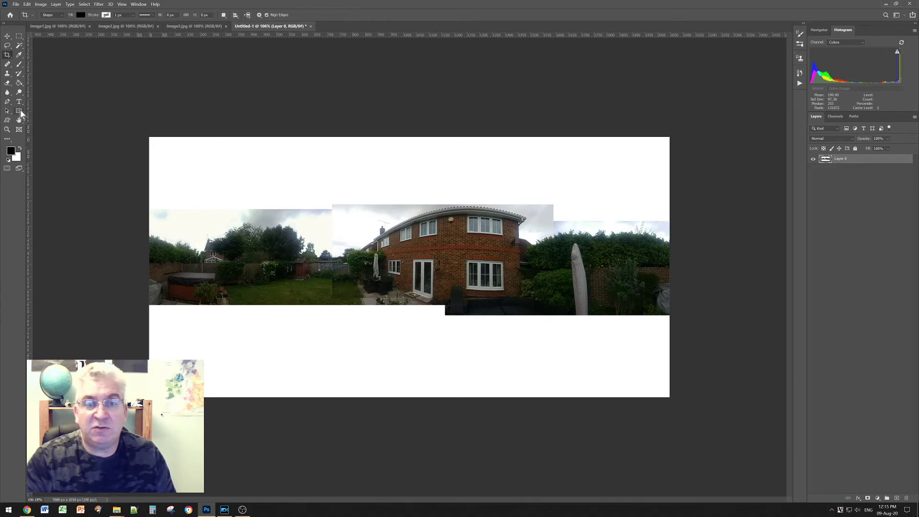
left_click(11, 150)
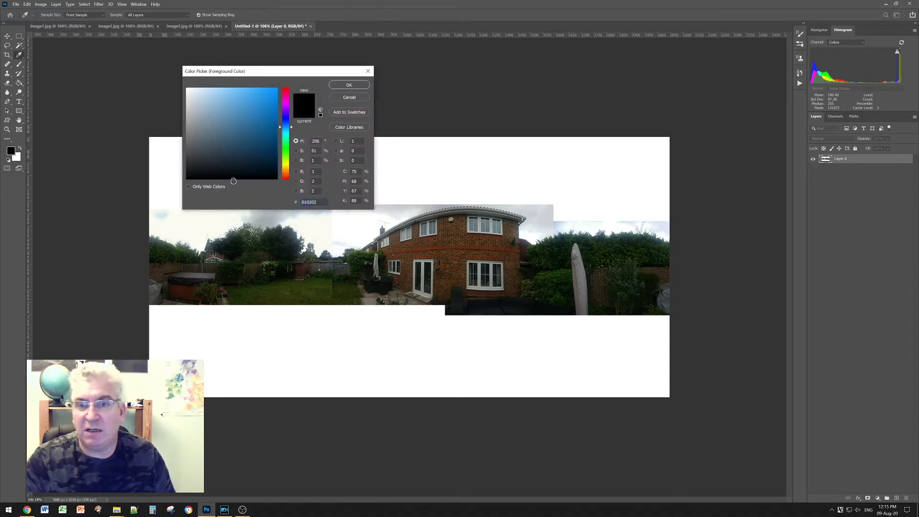
left_click(349, 86)
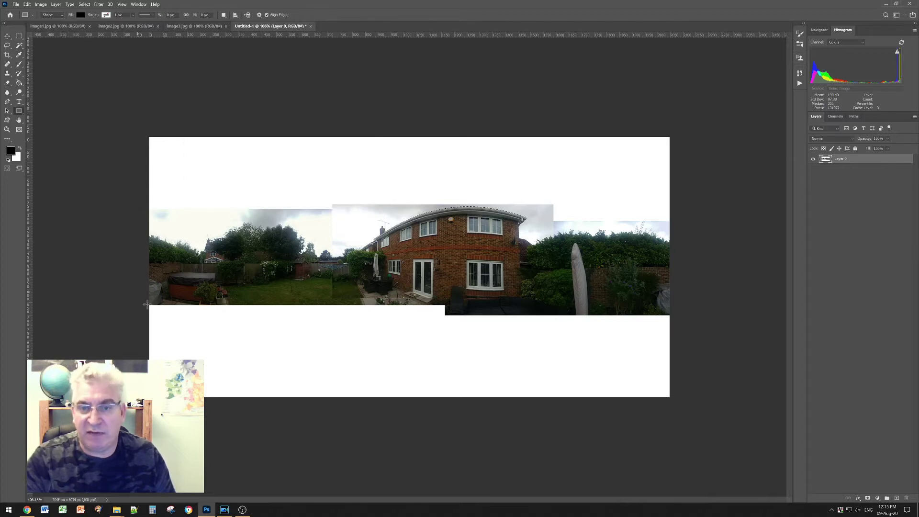
left_click_drag(145, 305, 680, 422)
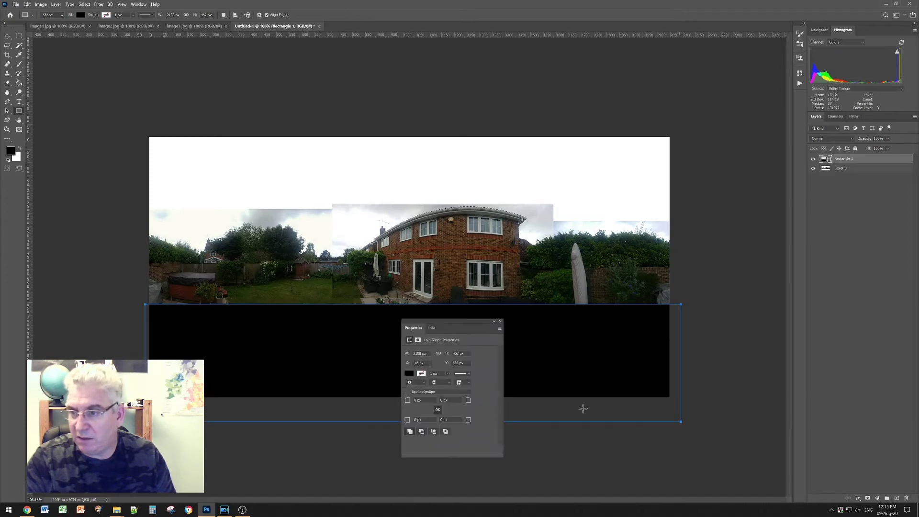
left_click(500, 322)
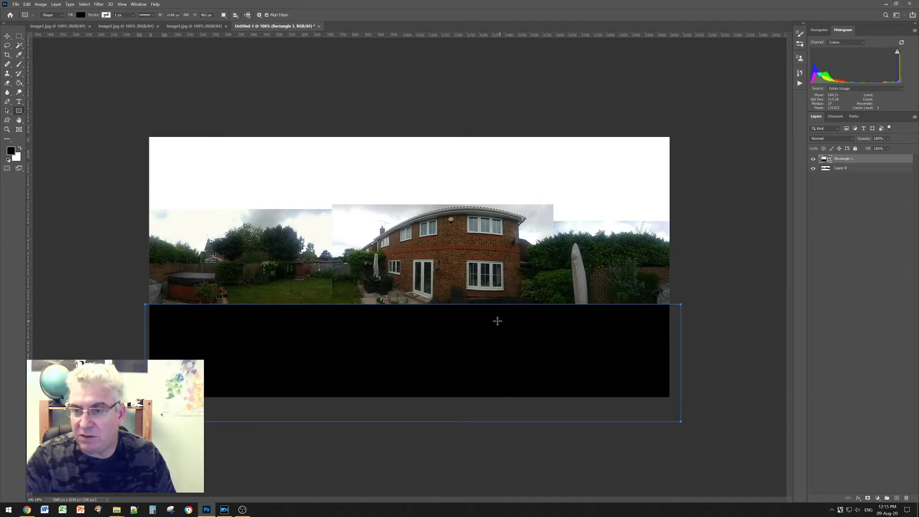
left_click(20, 121)
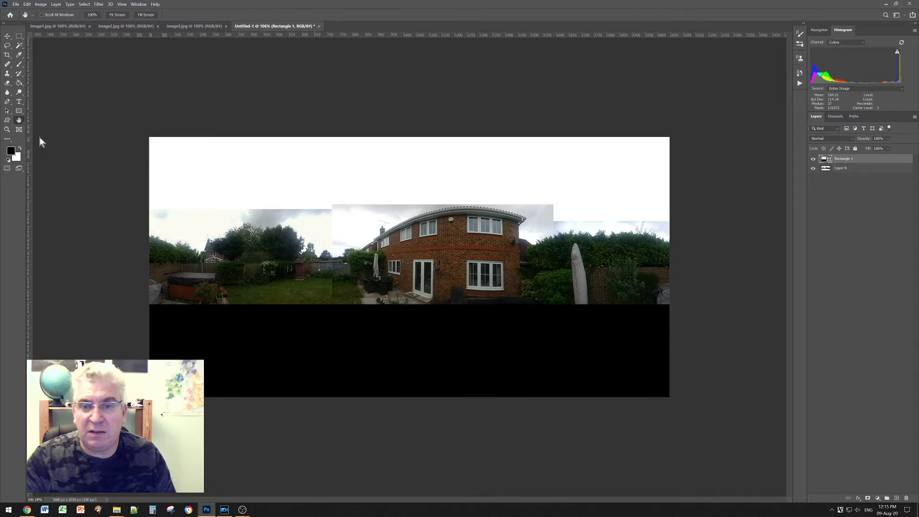
Flatten the black rectangle and panorama layers into one background image with Layer > Flatten Image
left_click(55, 4)
left_click(80, 257)
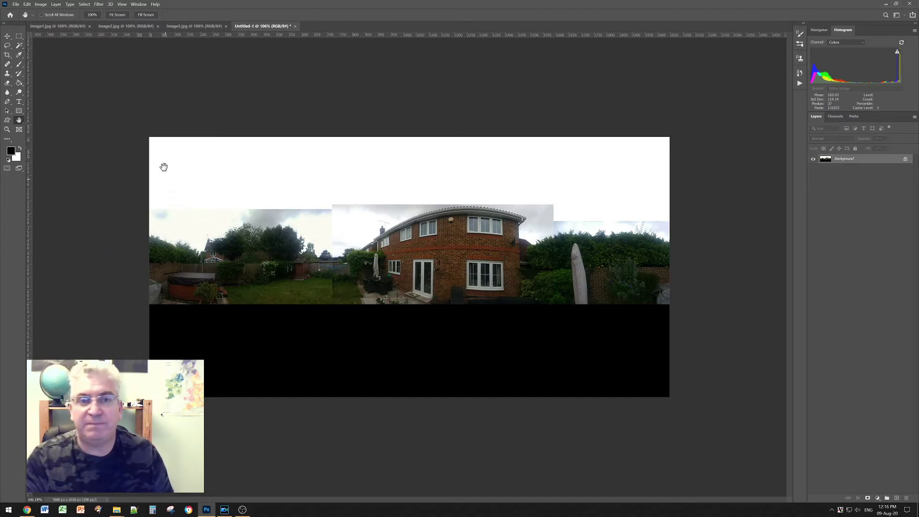
Magic Wand-select the white background area above the panorama
left_click(19, 47)
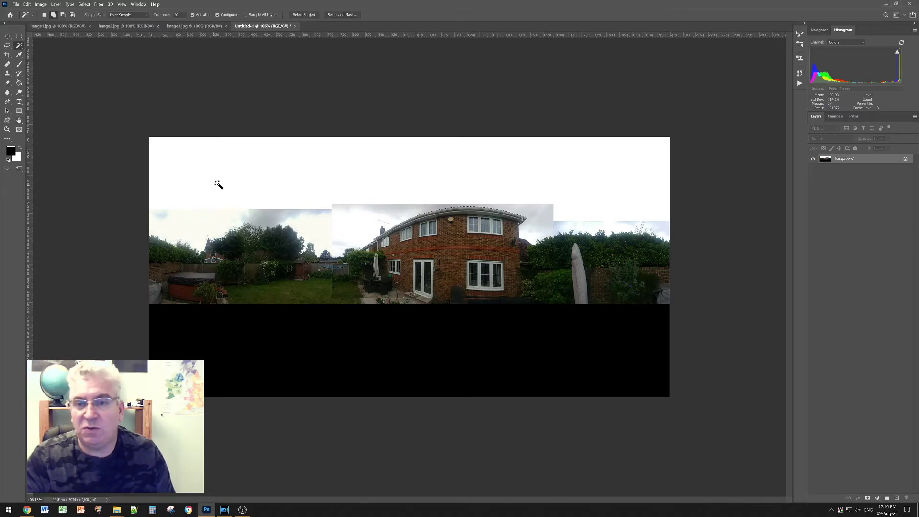
left_click(254, 173)
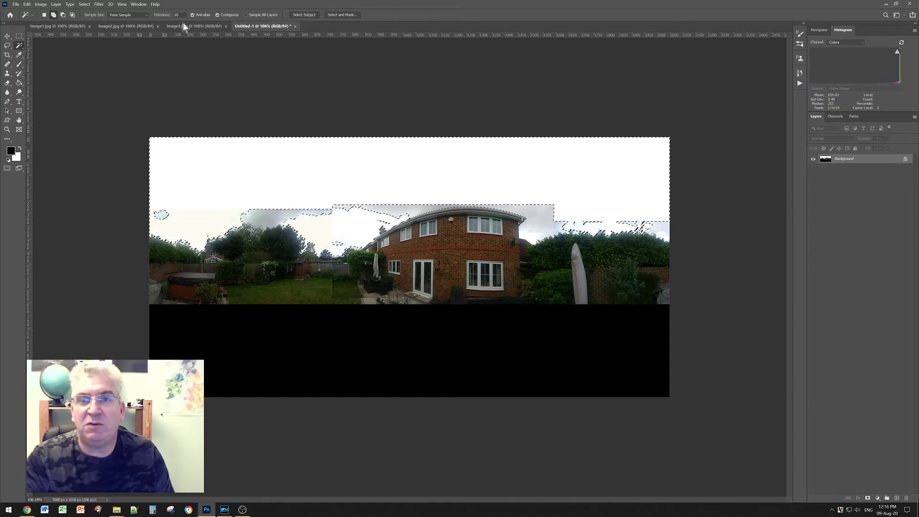
key("l")
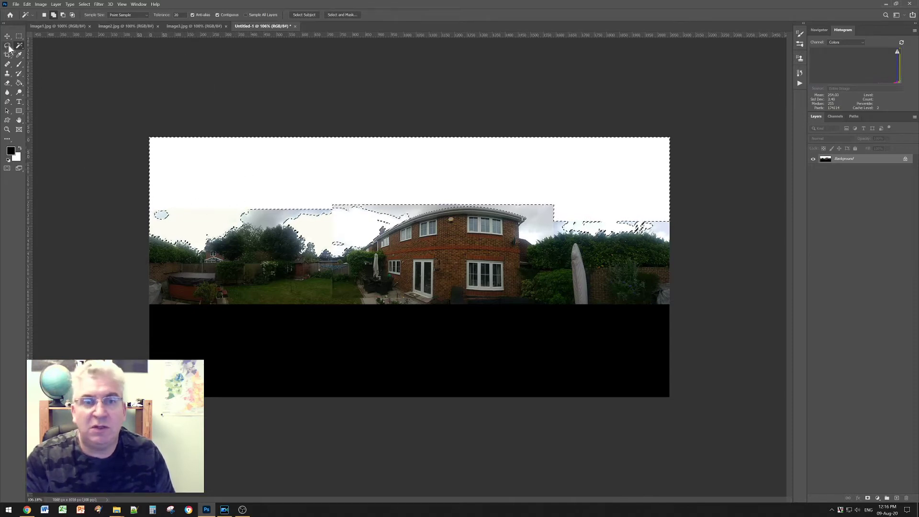
mouse_move(156, 205)
left_mouse_down()
mouse_move(164, 213)
mouse_move(158, 205)
left_mouse_up()
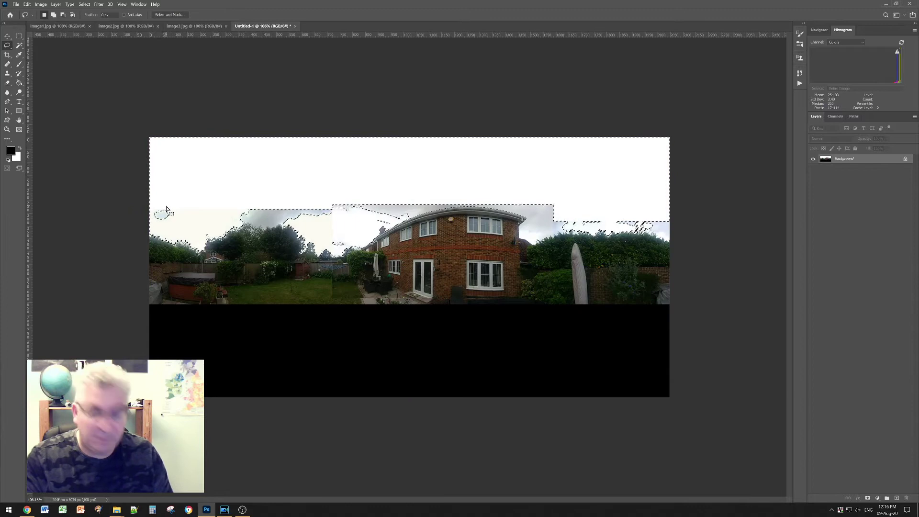
left_click(169, 210)
left_click(20, 46)
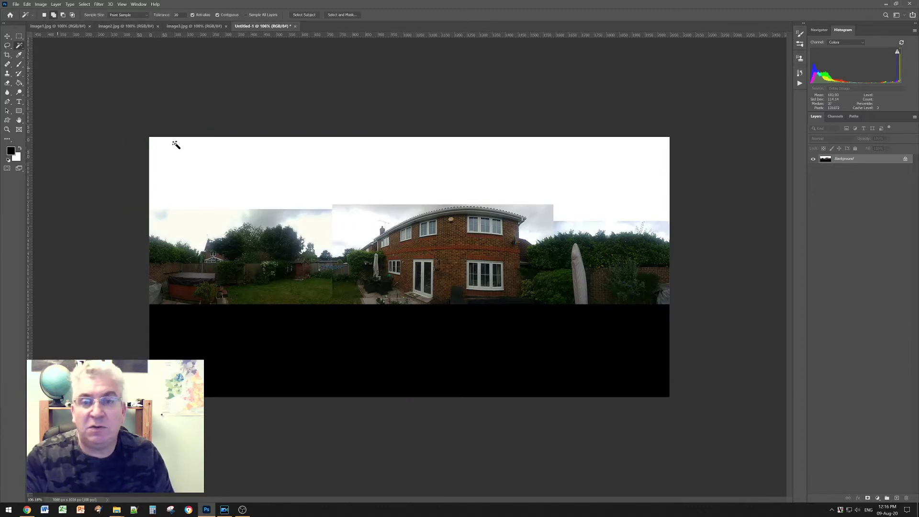
left_click(223, 163)
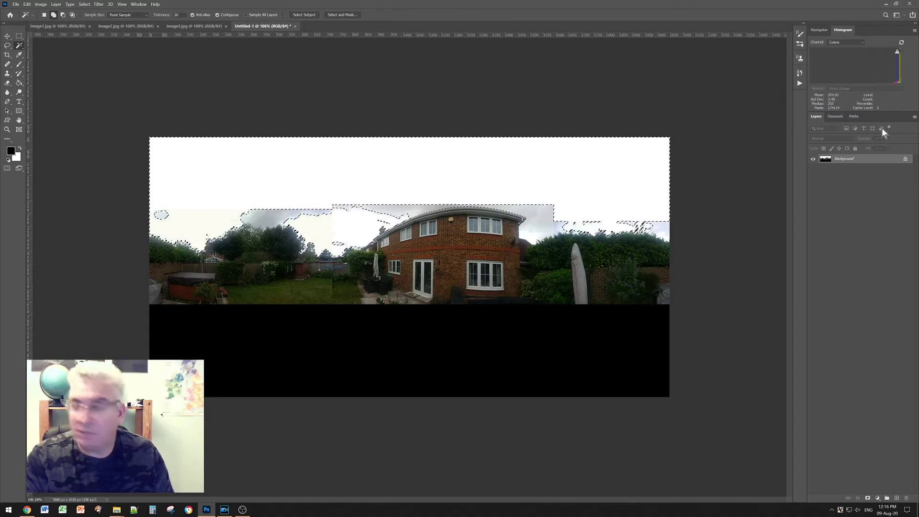
Unlock the Background layer, delete the white area and grey sky patches, then deselect
left_click(905, 159)
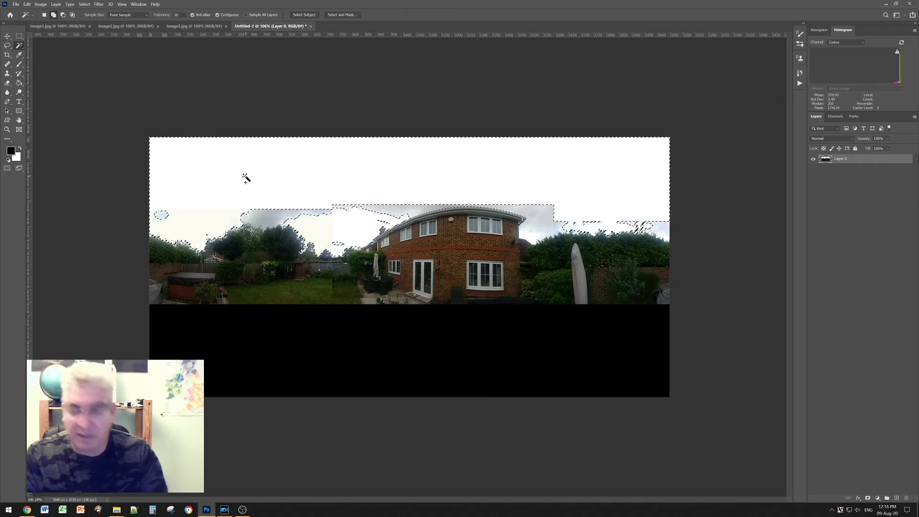
key("Delete")
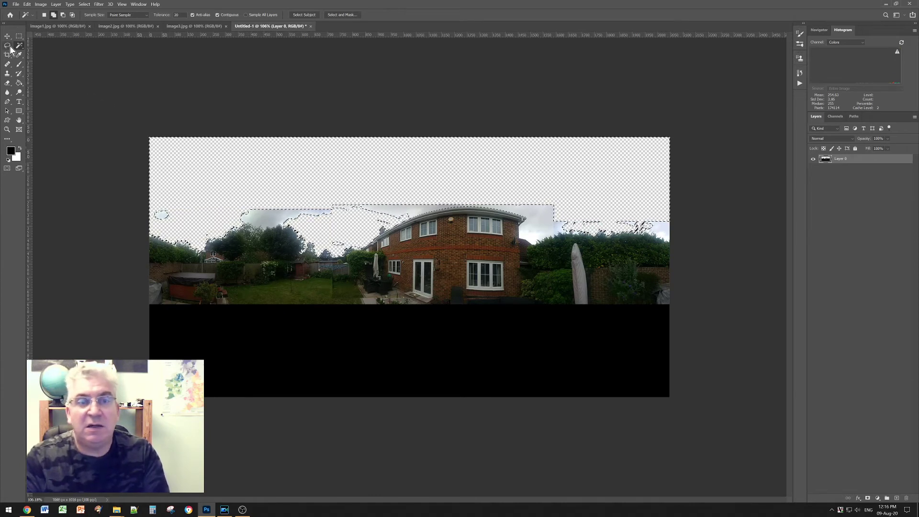
left_click(278, 222, "shift")
left_click(294, 216, "shift")
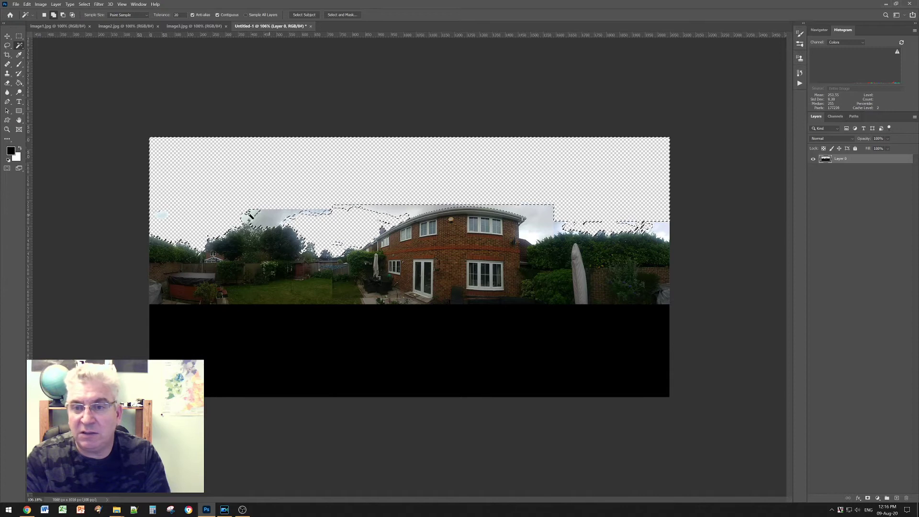
left_click(388, 215, "shift")
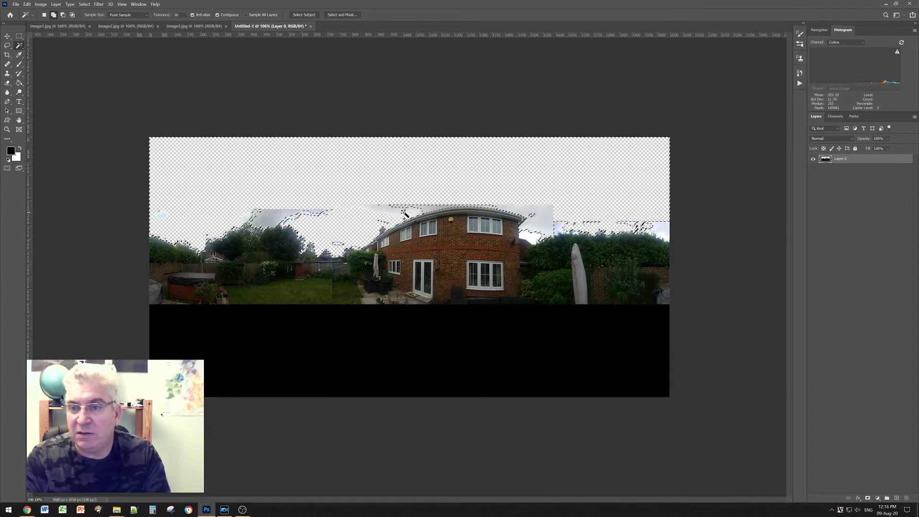
key("Delete")
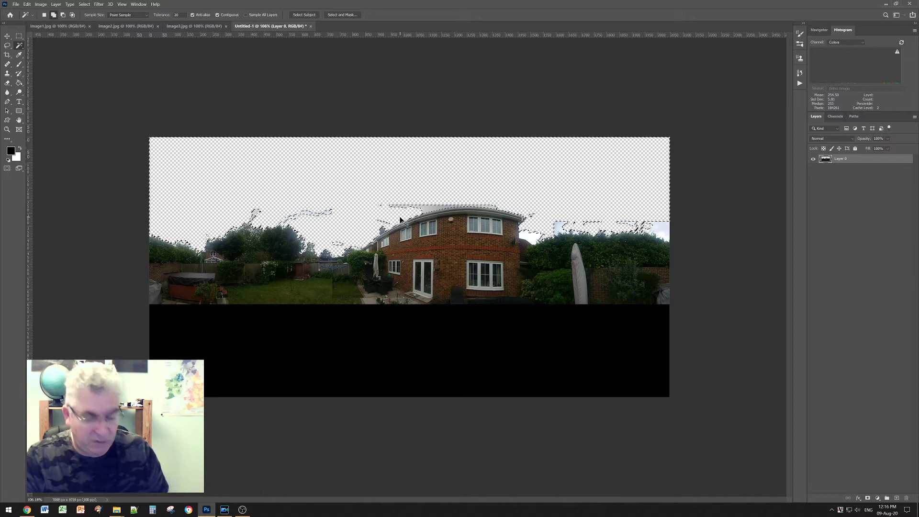
key("ctrl+d")
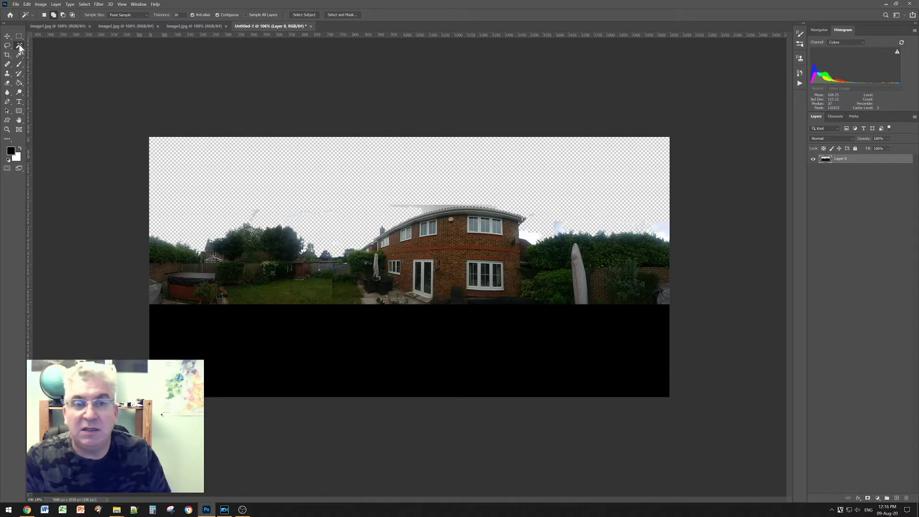
Lasso around the leftover sky above the house and treeline, then deselect
left_click(7, 47)
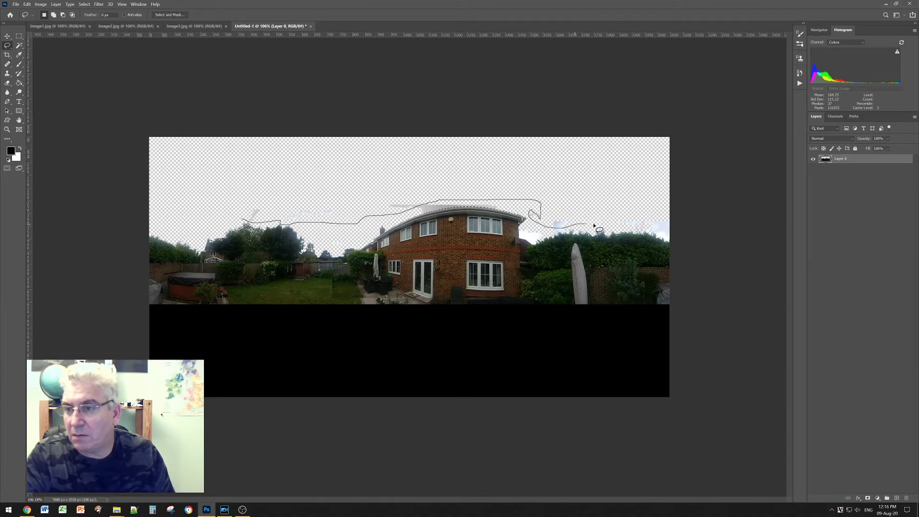
left_click_drag(595, 227, 653, 228)
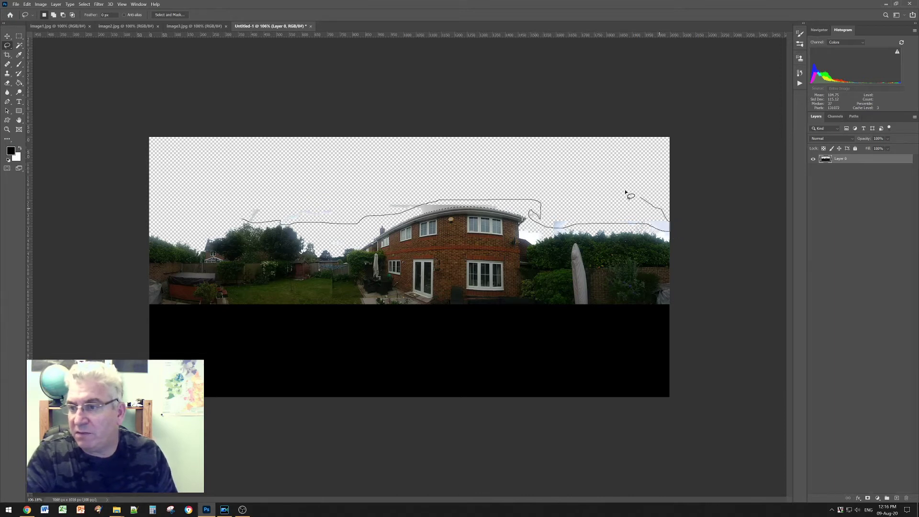
mouse_move(625, 192)
left_mouse_down()
mouse_move(259, 199)
mouse_move(244, 220)
left_mouse_up()
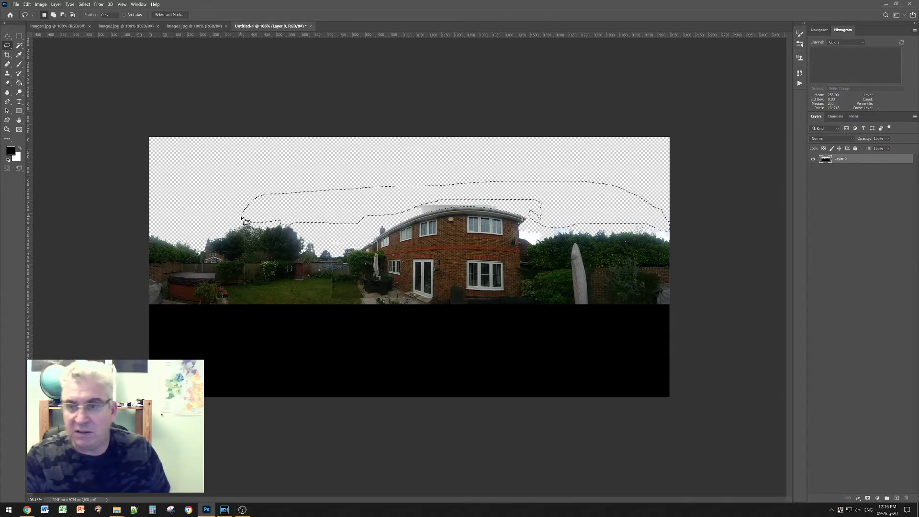
key("ctrl+d")
Magic Wand-select small sky fragments above the trees and near the chimney
key("ctrl+plus")
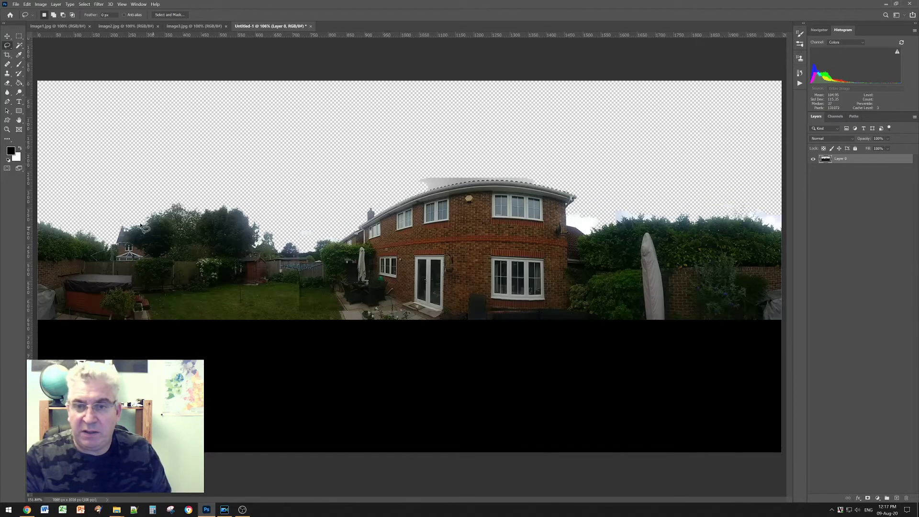
scroll(88, 203, "up", 2)
scroll(89, 205, "up", 3)
scroll(94, 211, "up", 2)
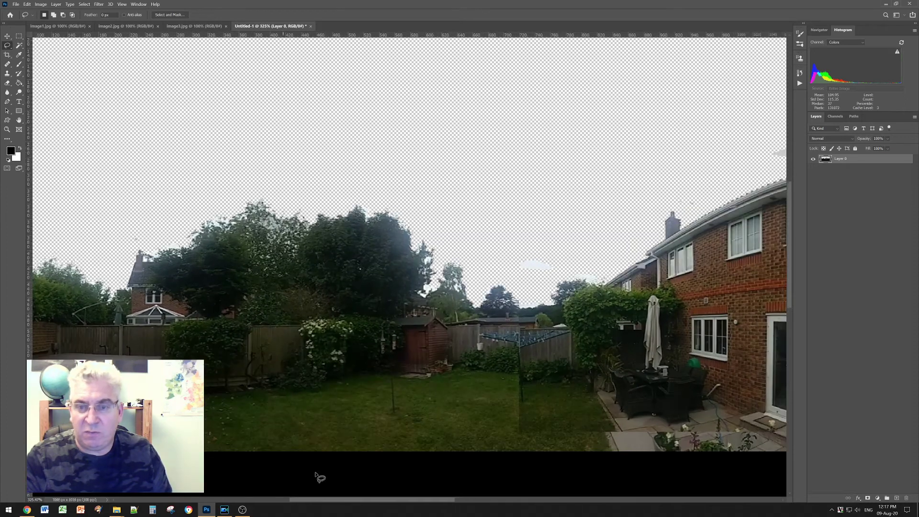
left_click_drag(314, 500, 273, 503)
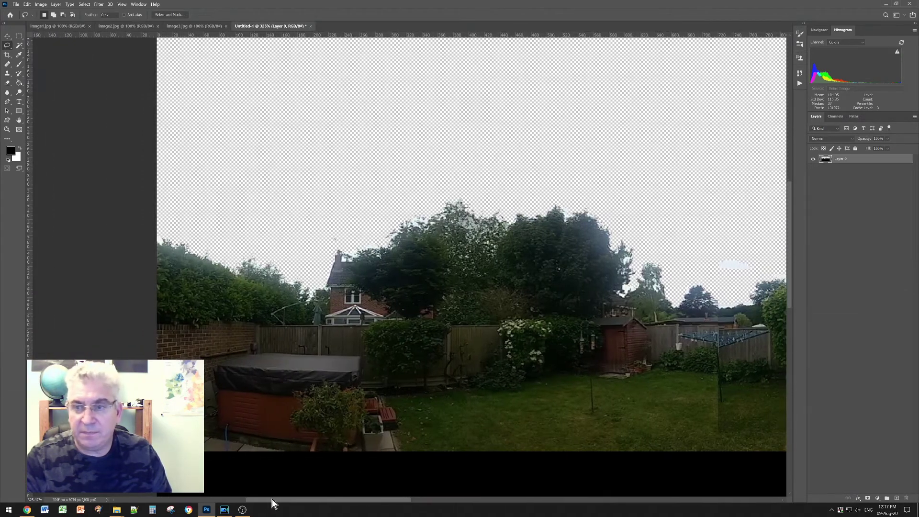
scroll(183, 262, "up", 1)
scroll(184, 262, "up", 2)
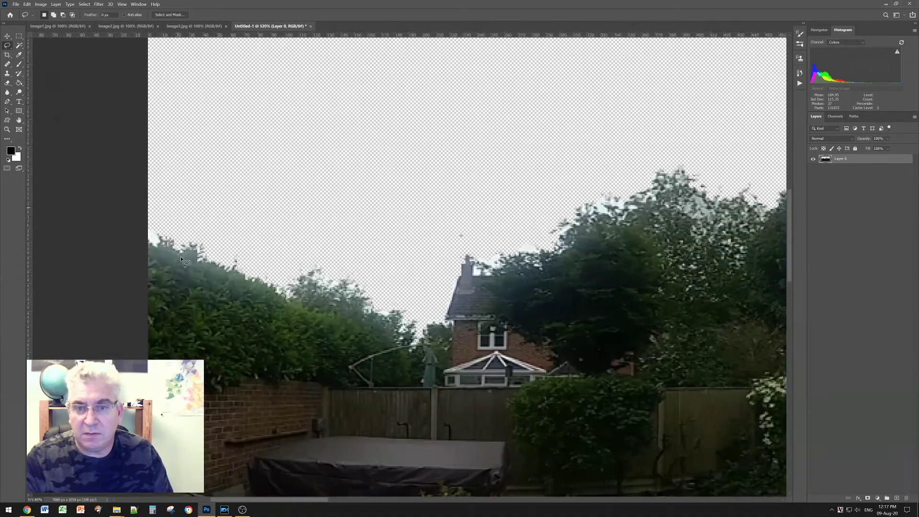
scroll(184, 262, "up", 1)
left_click(19, 45)
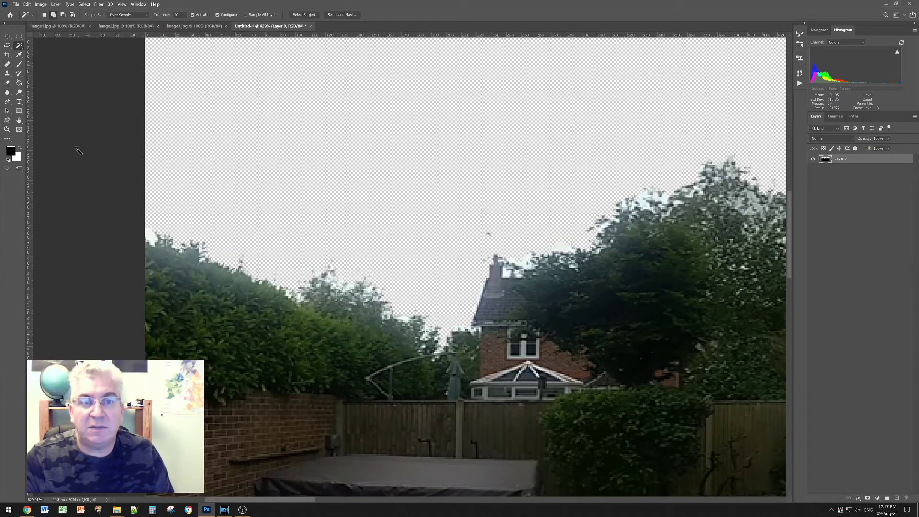
left_click(151, 234)
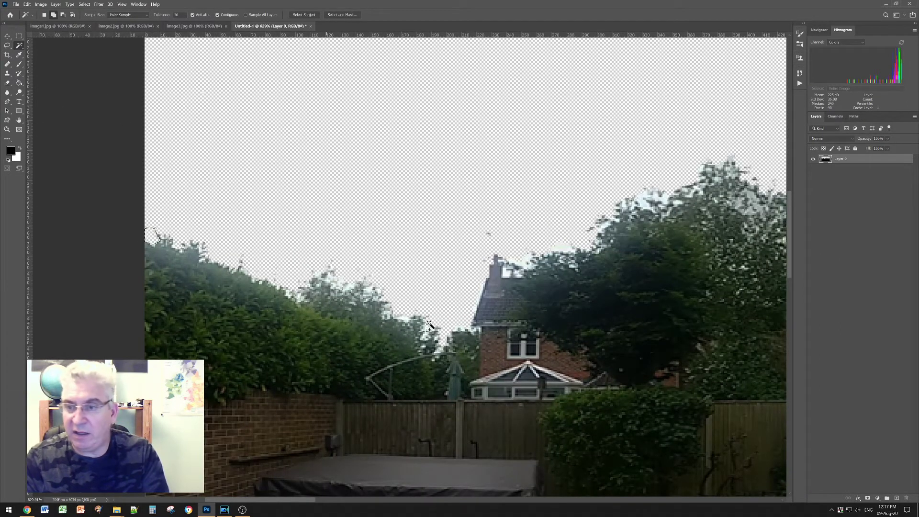
left_click(403, 320, "shift")
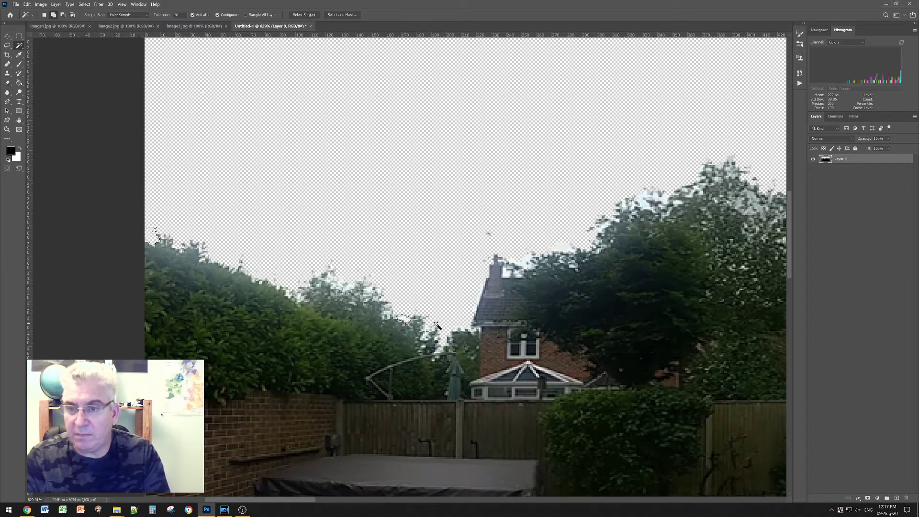
left_click(550, 255, "shift")
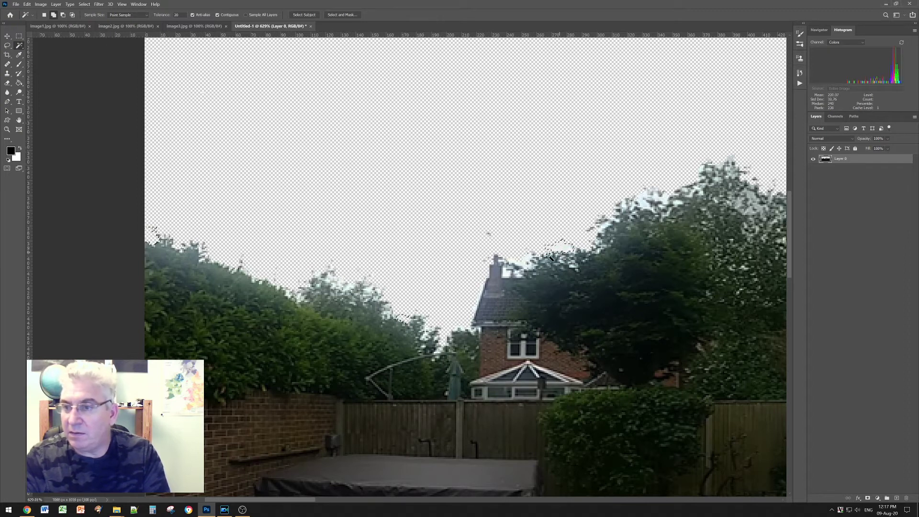
left_click(524, 262, "shift")
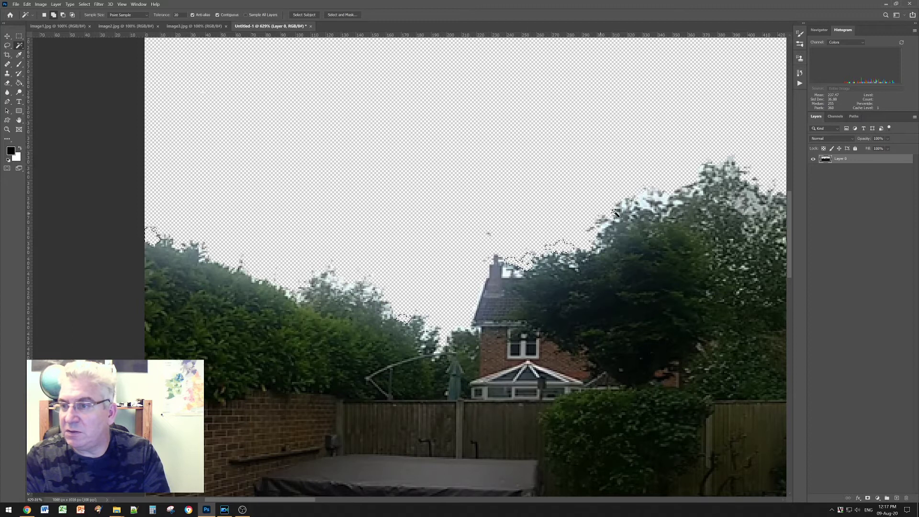
left_click(646, 204, "shift")
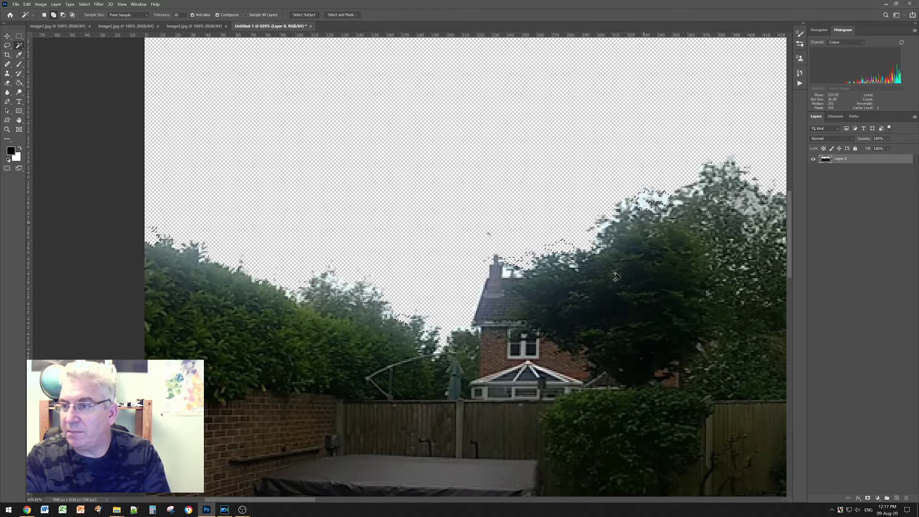
left_click_drag(293, 500, 372, 502)
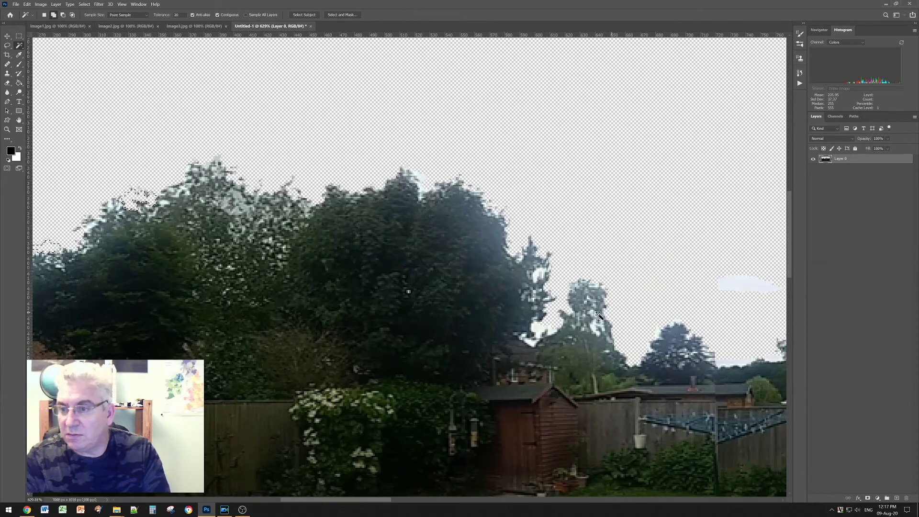
Add the treetop fragments and white cloud to the selection, erase them, and deselect
left_click(538, 332, "shift")
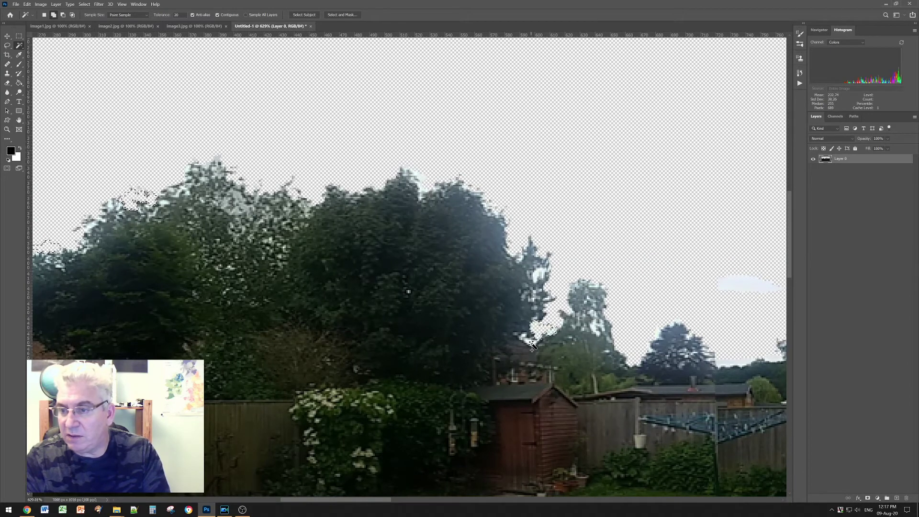
left_click(423, 179, "shift")
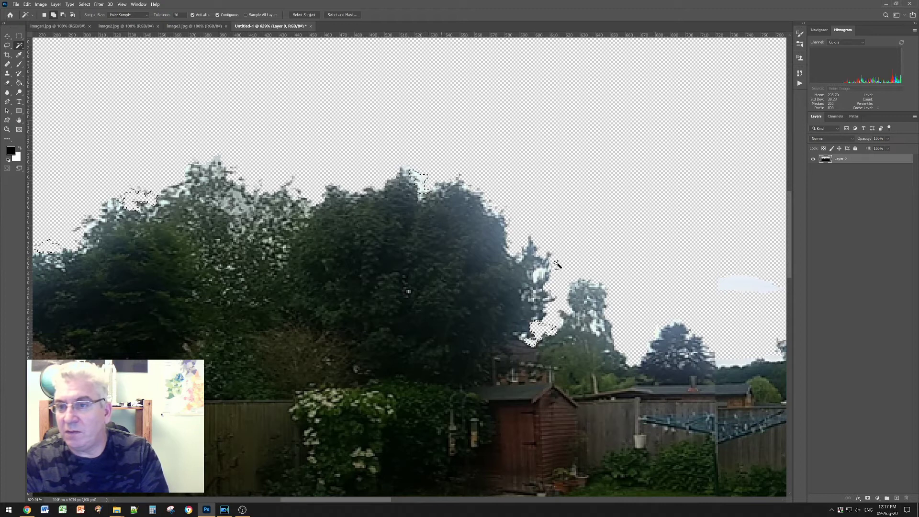
left_click(731, 286, "shift")
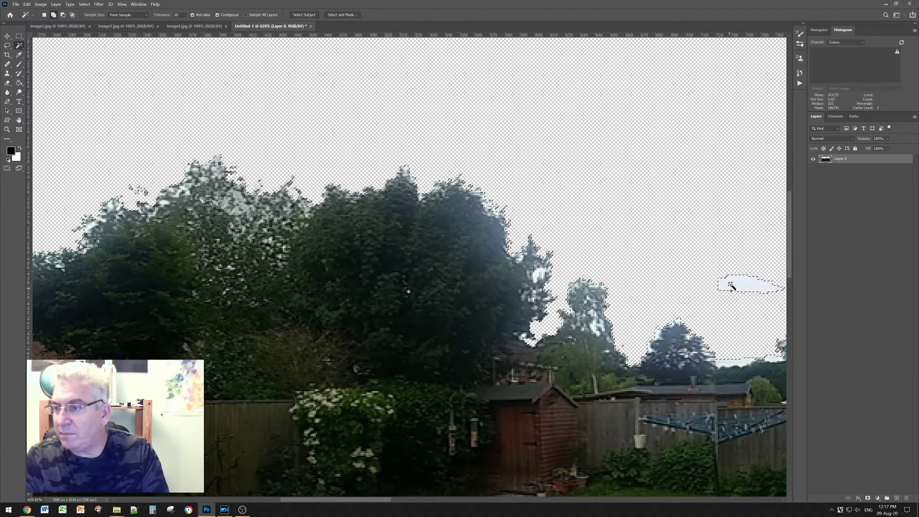
left_click(735, 362, "shift")
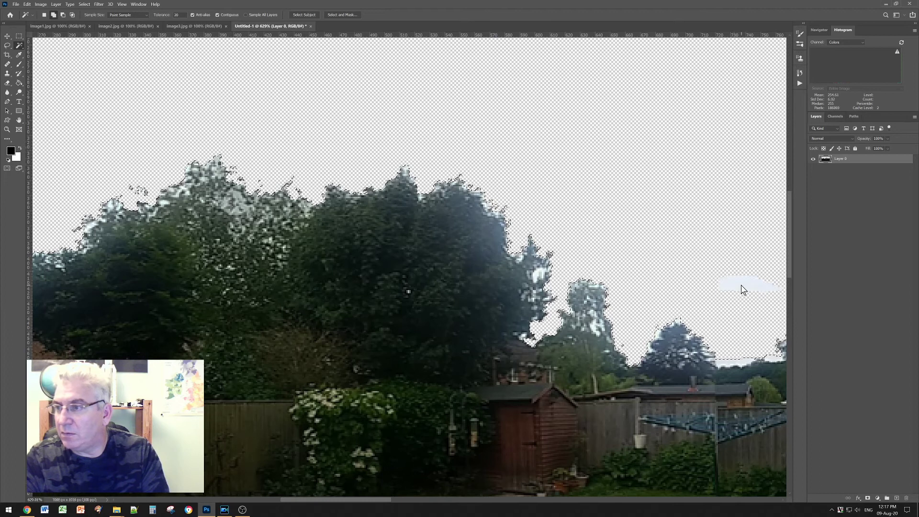
left_click(743, 290, "shift")
key("Delete")
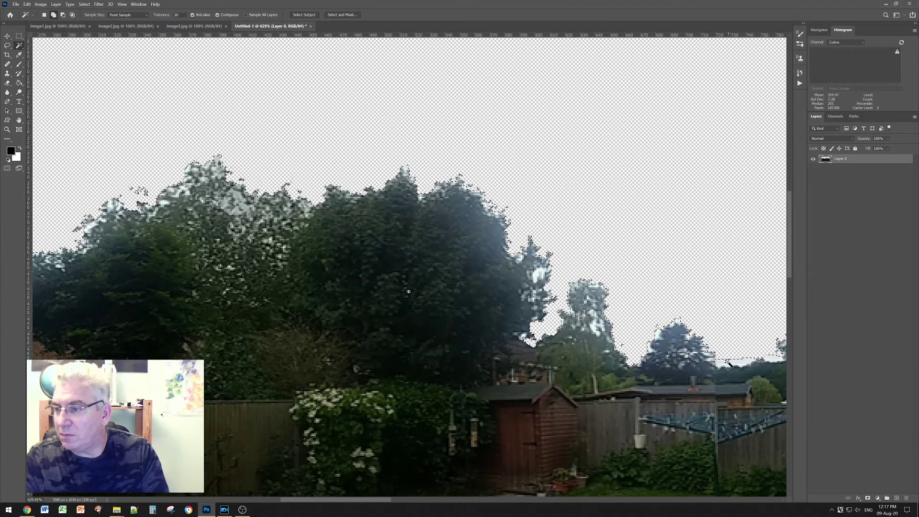
key("Delete")
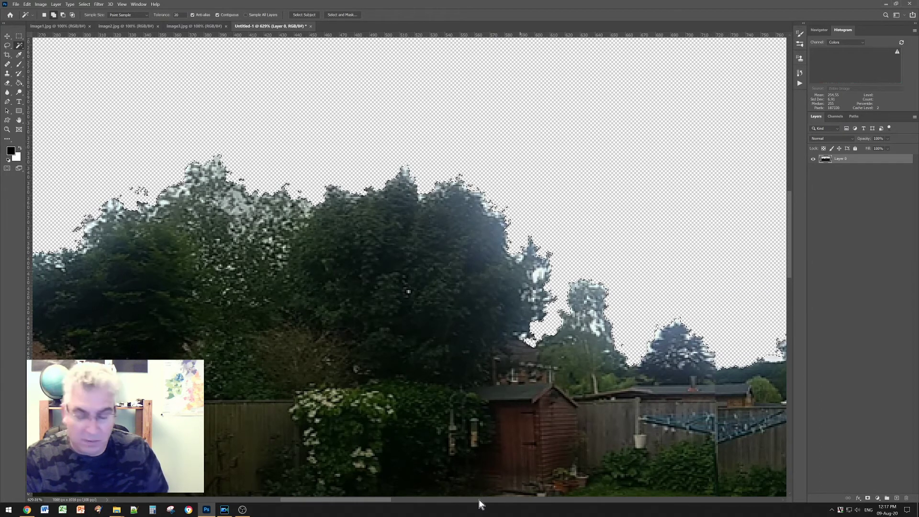
left_click_drag(383, 500, 462, 501)
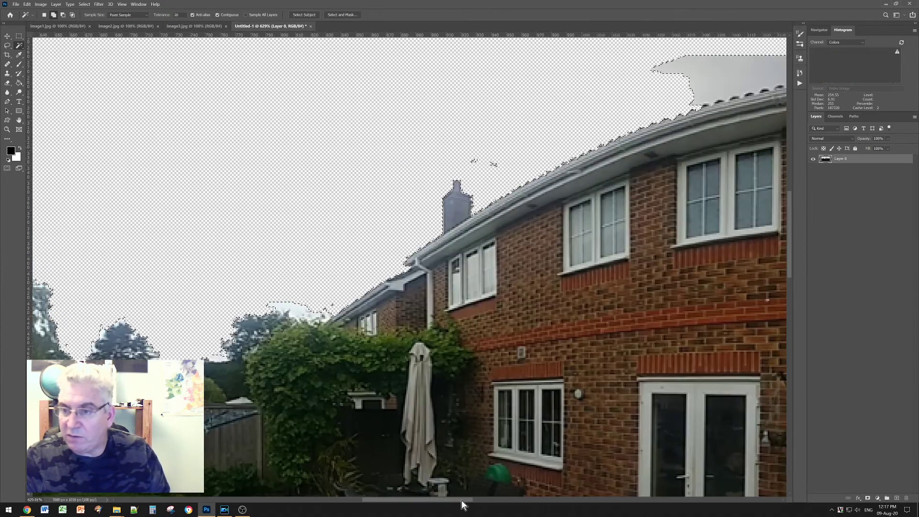
key("ctrl+d")
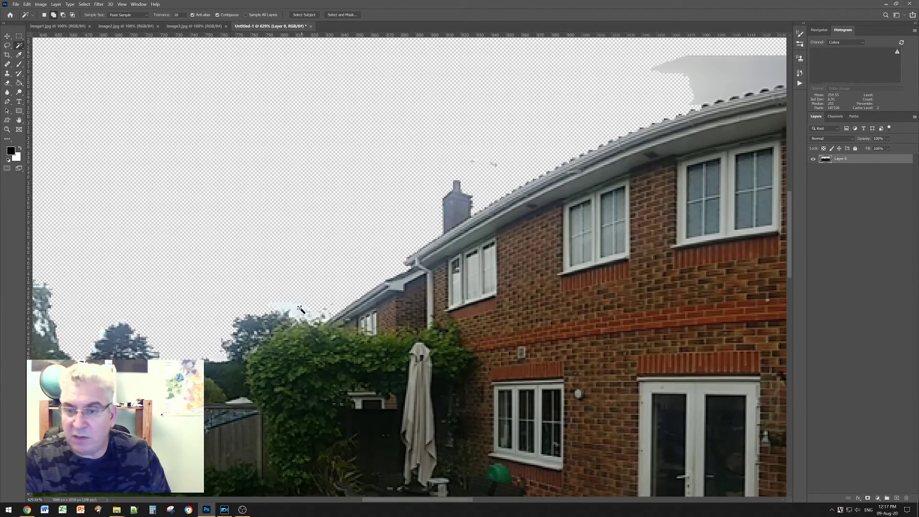
Select leftover treetop pixels, try a freehand selection above the chimney, then deselect
left_click(303, 315)
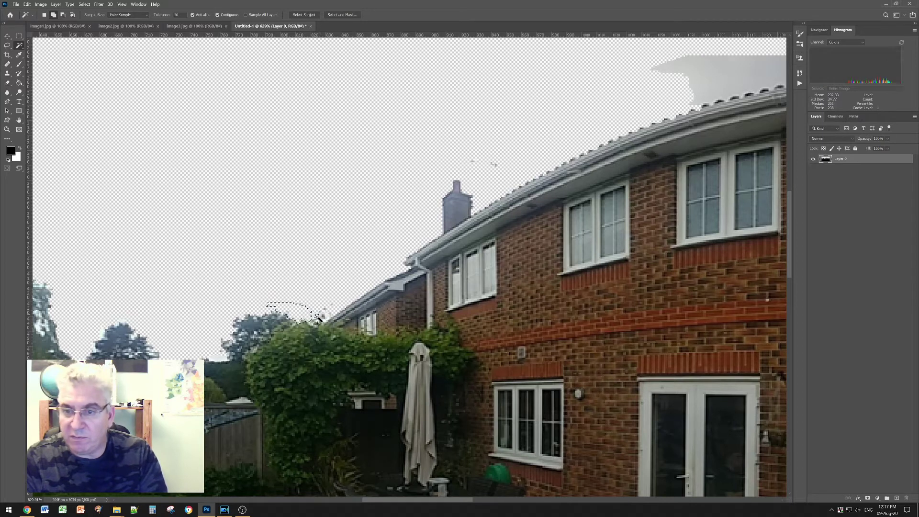
left_click(321, 316)
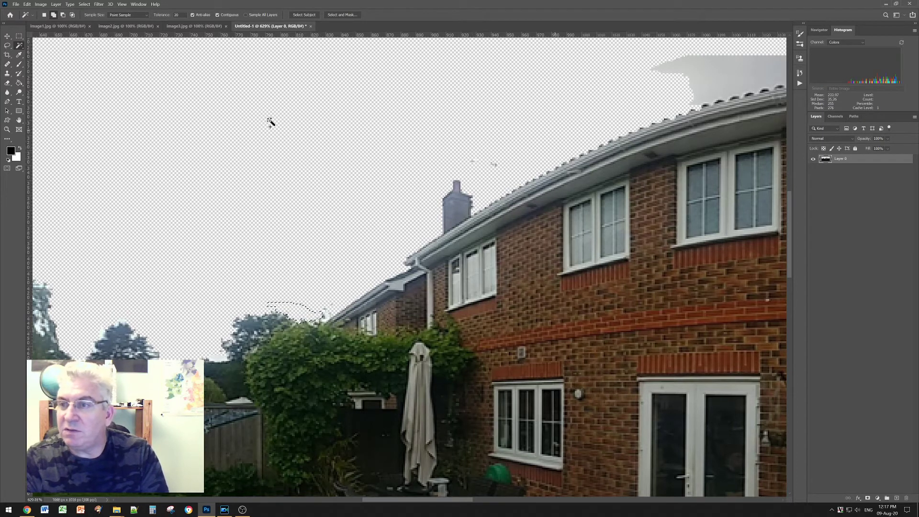
left_click(9, 47)
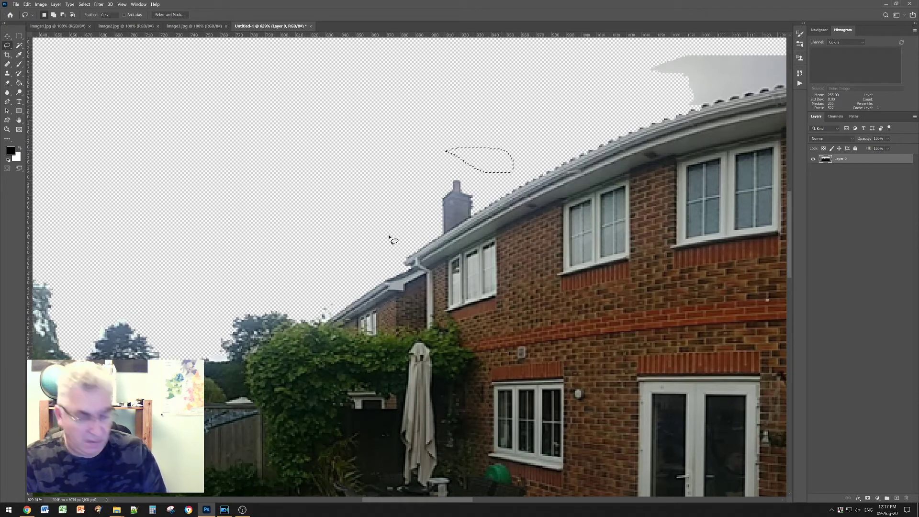
key("ctrl+d")
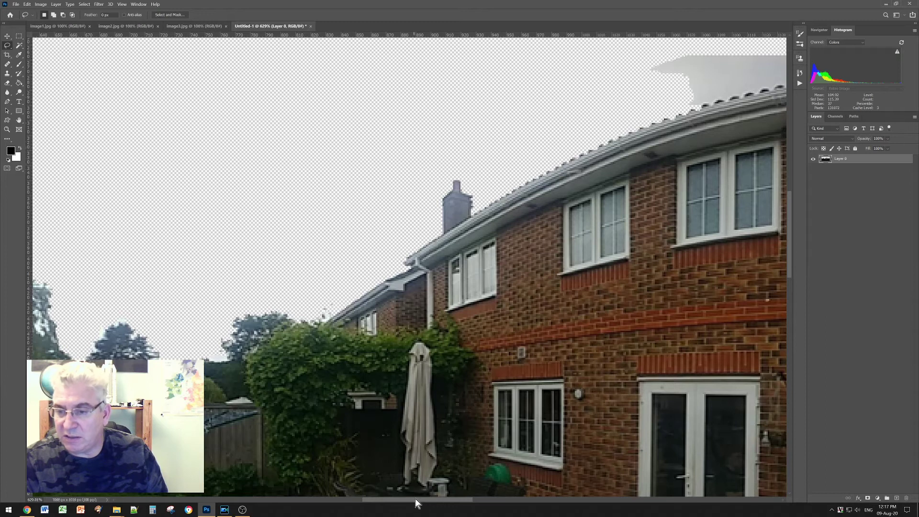
left_click_drag(418, 497, 483, 501)
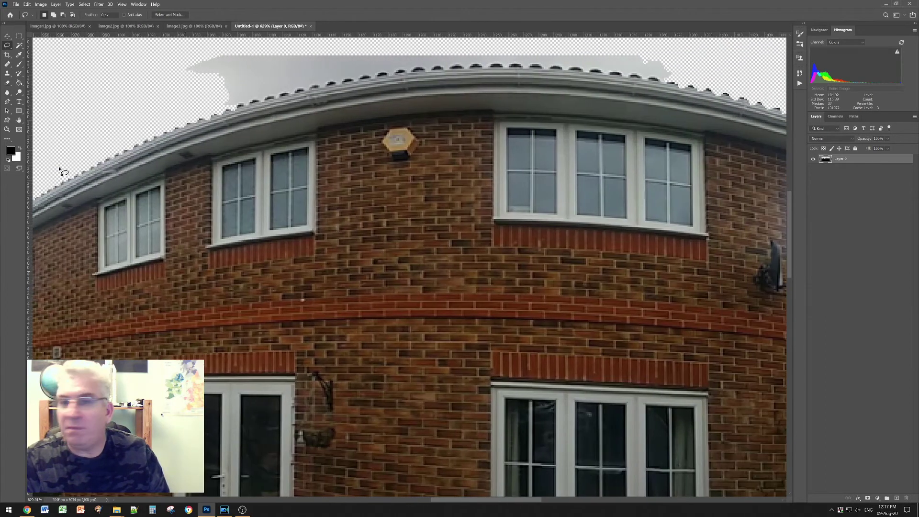
Erase the grey sky along the roofline with the Magic Wand, then deselect
left_click(20, 45)
left_click(258, 78)
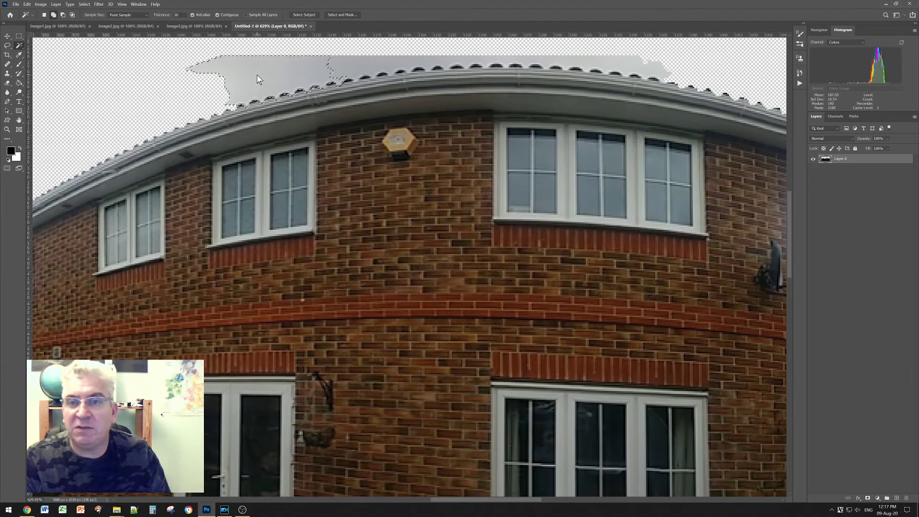
left_click(352, 64, "shift")
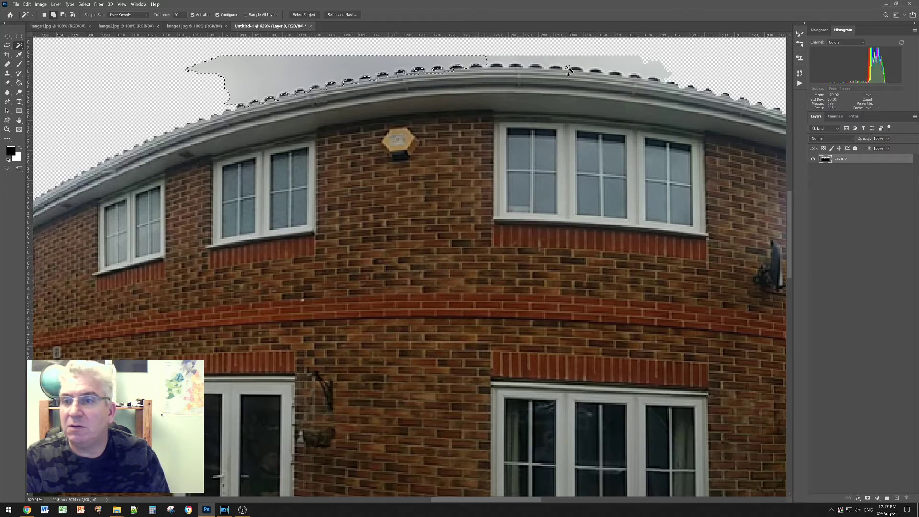
left_click(565, 59, "shift")
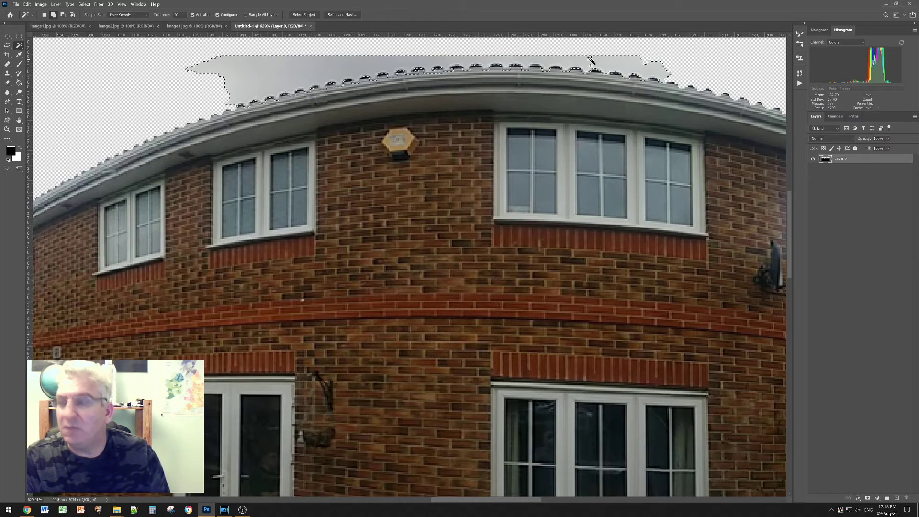
key("Delete")
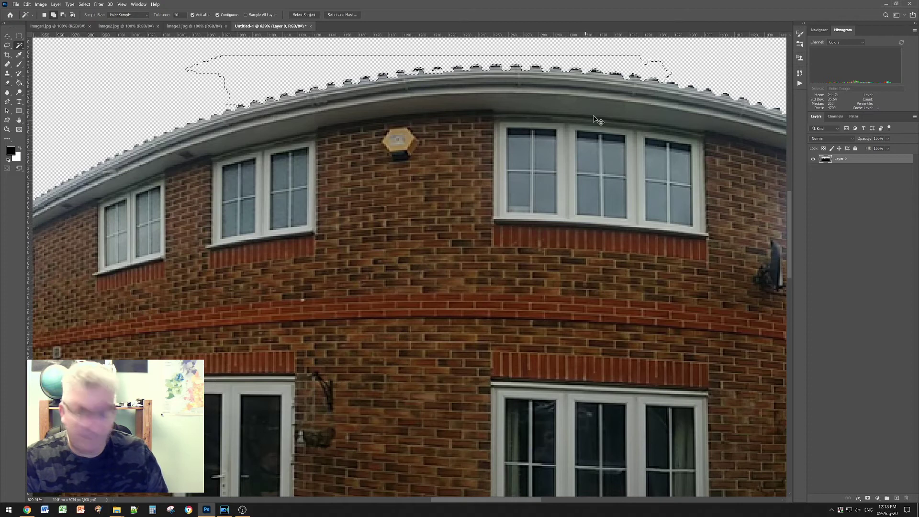
key("ctrl+d")
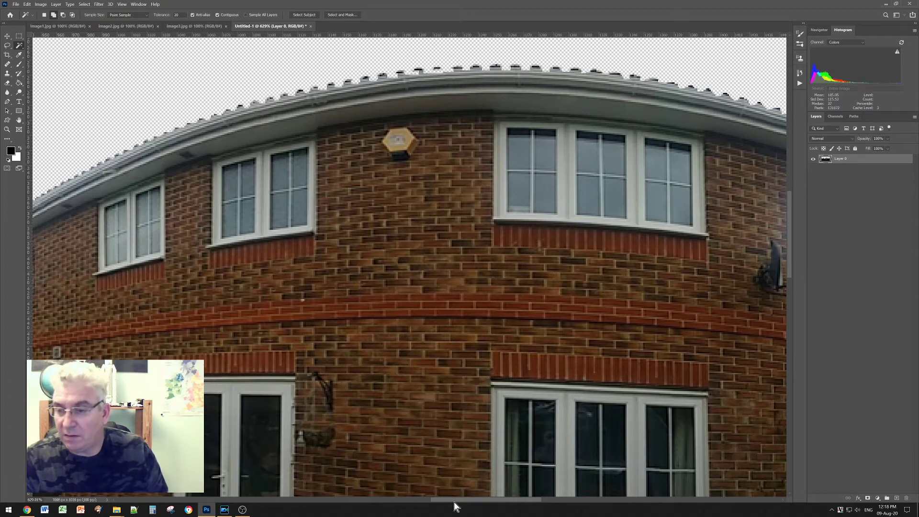
mouse_move(454, 498)
left_mouse_down()
mouse_move(573, 501)
mouse_move(543, 500)
left_mouse_up()
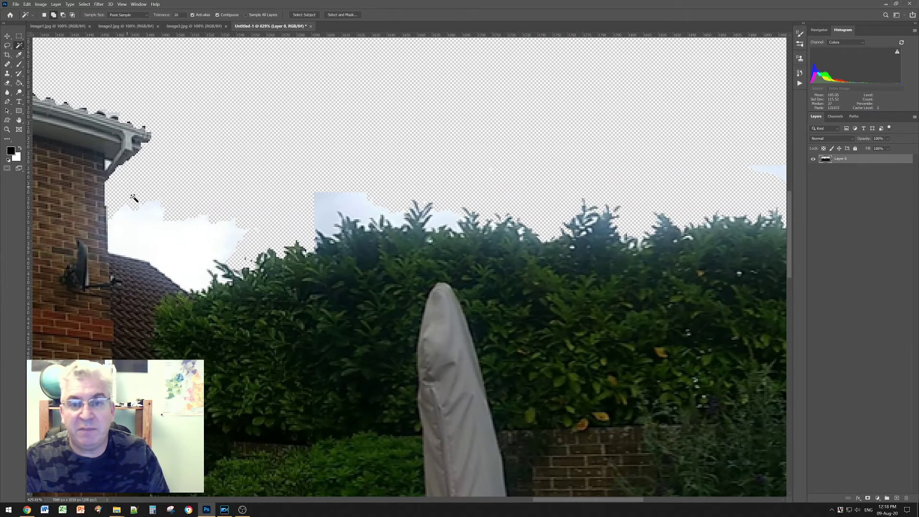
Delete the white cloud beside the house and two sky patches above the hedge
left_click(142, 219)
key("Delete")
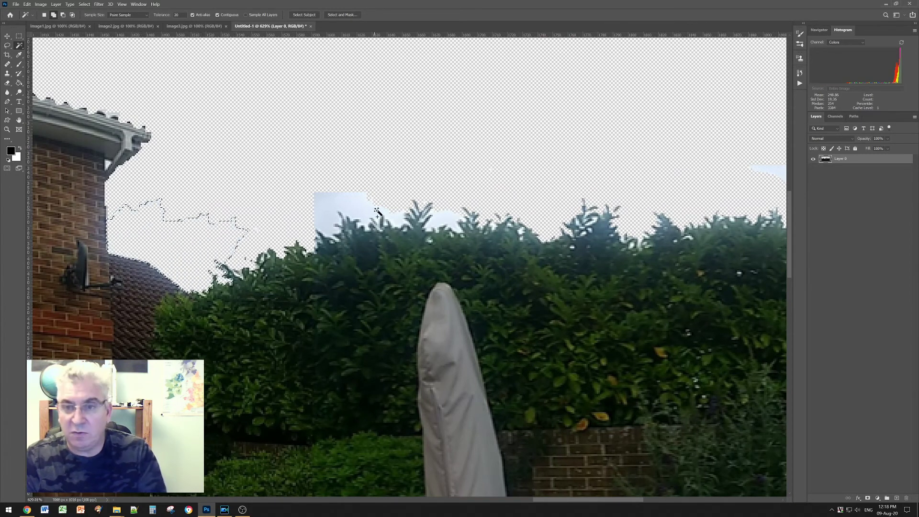
left_click(338, 207, "shift")
key("Delete")
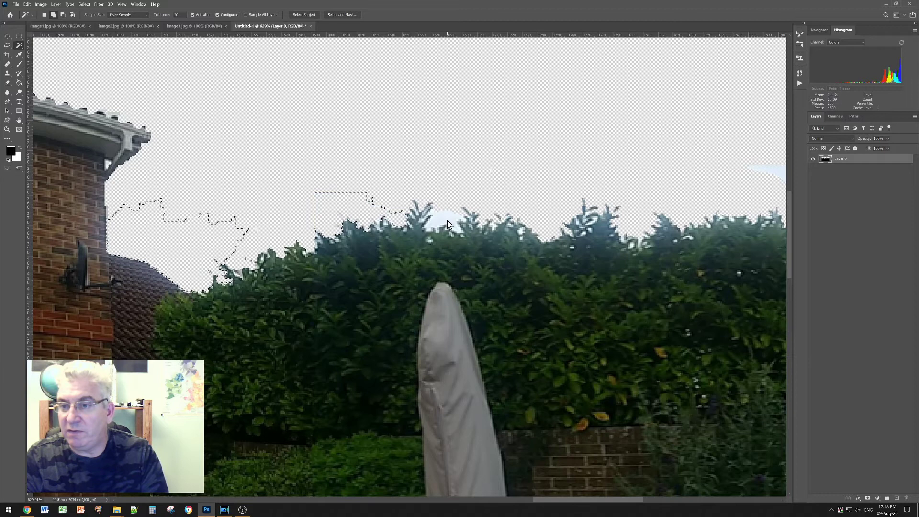
left_click(447, 225, "shift")
key("Delete")
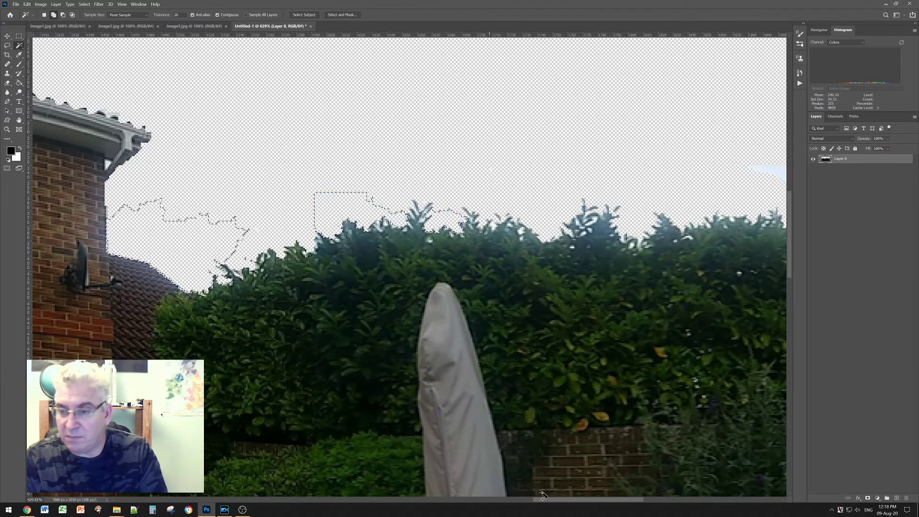
left_click_drag(543, 501, 618, 502)
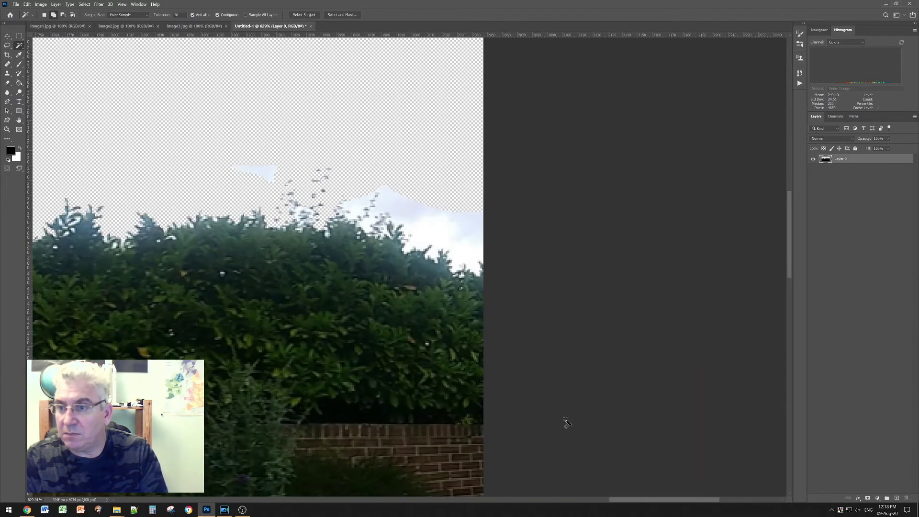
Delete the white sky behind the hedge top, then select the remaining small patches
left_click(470, 253, "shift")
key("Delete")
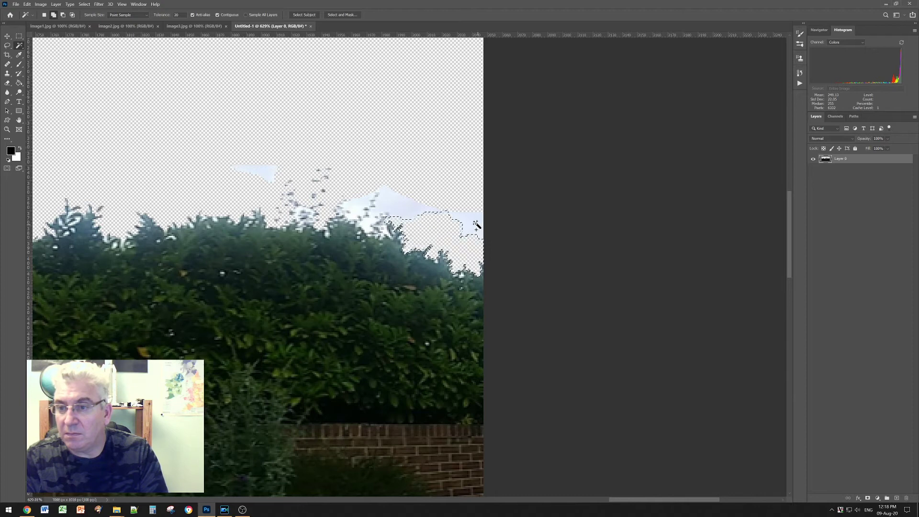
left_click(475, 221, "shift")
key("Delete")
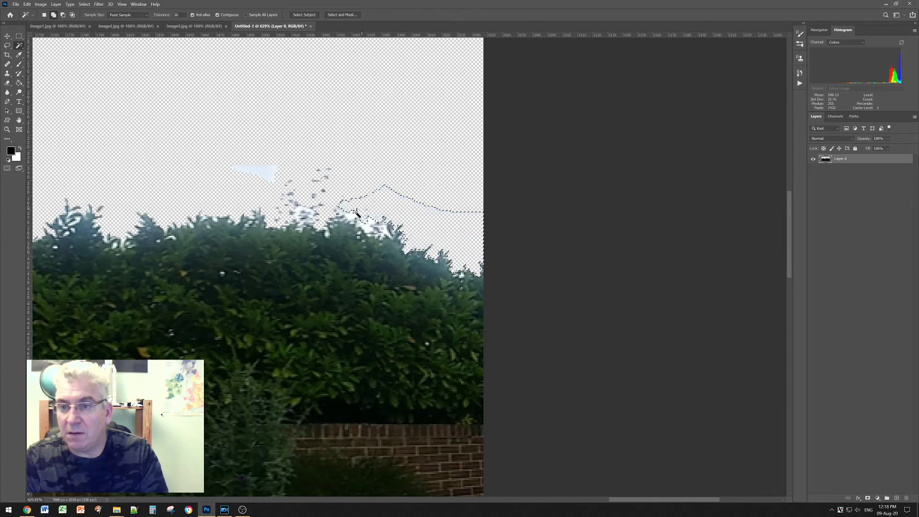
left_click(351, 213, "shift")
left_click(254, 171, "shift")
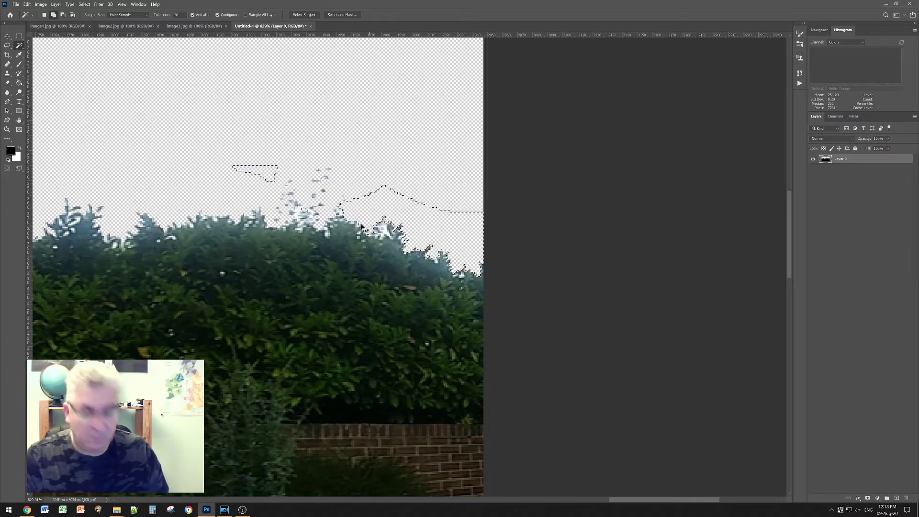
Deselect, then lasso and delete the stray sky specks above the hedge top
key("ctrl+d")
scroll(305, 205, "down", 1)
scroll(294, 199, "down", 1)
scroll(268, 196, "down", 1)
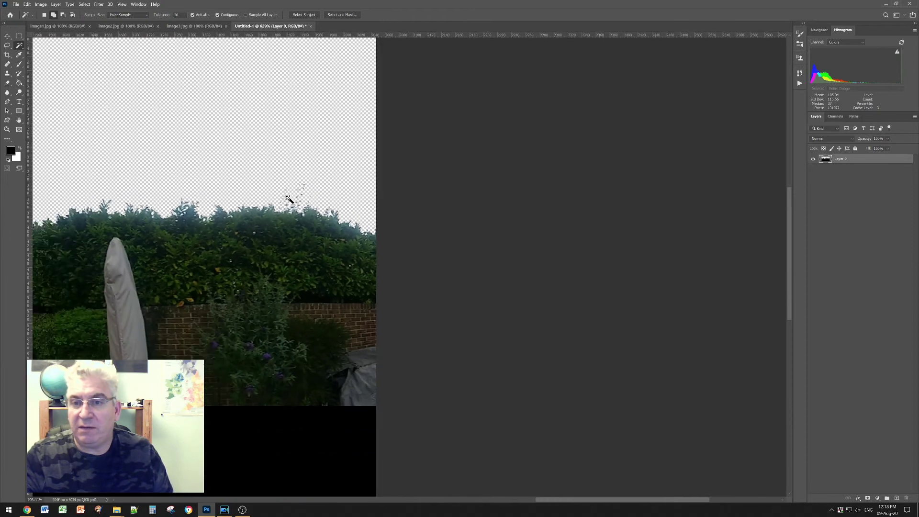
scroll(308, 198, "down", 1)
scroll(307, 198, "up", 2)
scroll(216, 158, "up", 1)
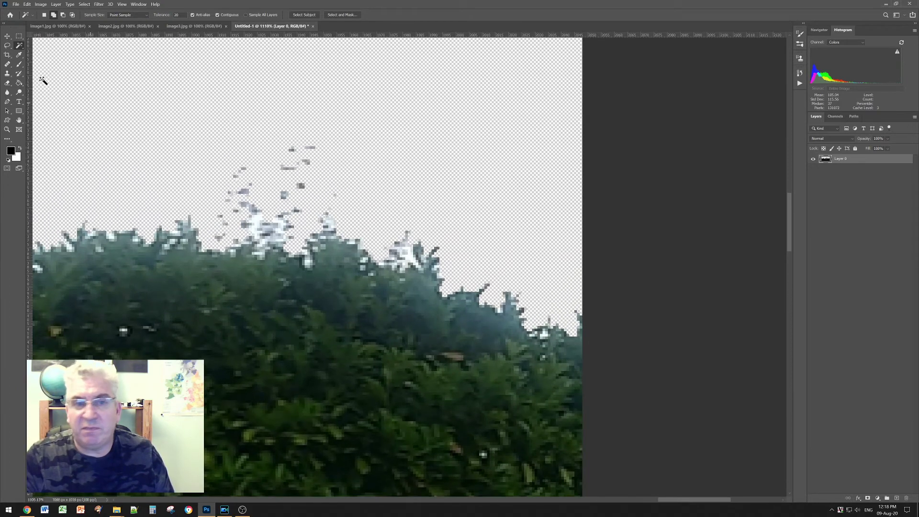
left_click(7, 45)
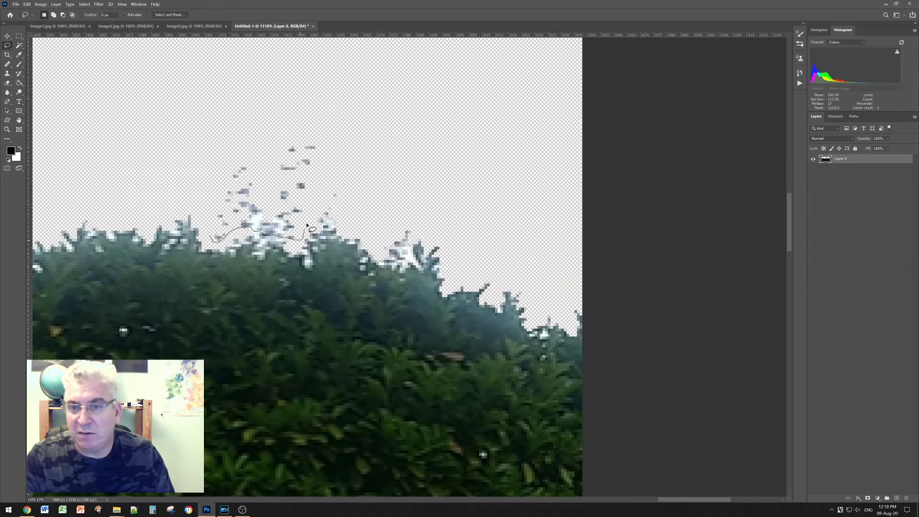
mouse_move(344, 221)
left_mouse_down()
mouse_move(339, 153)
mouse_move(236, 167)
mouse_move(209, 231)
mouse_move(214, 243)
left_mouse_up()
key("Delete")
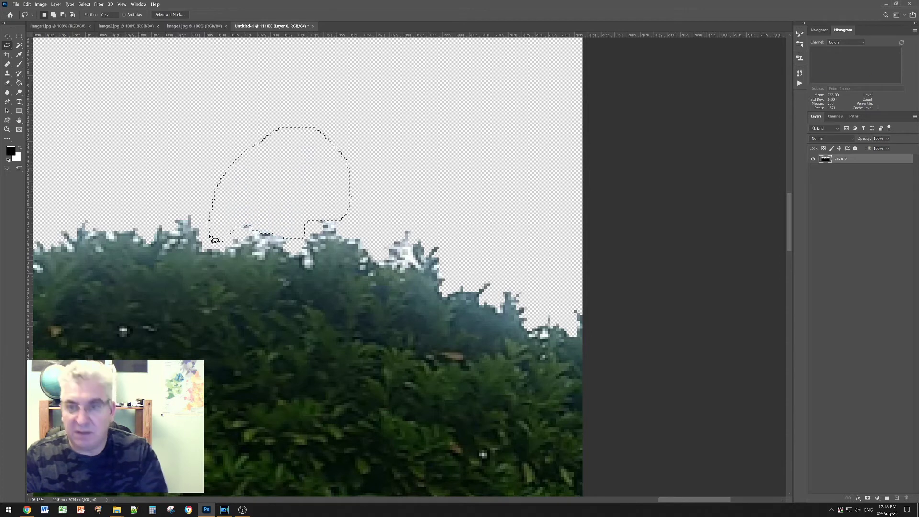
scroll(123, 194, "down", 2, "alt")
scroll(138, 191, "down", 2, "alt")
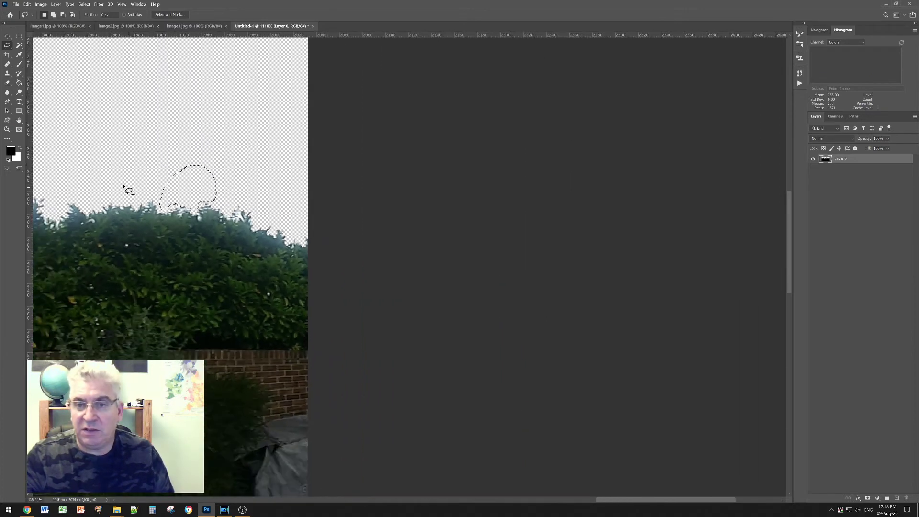
scroll(128, 188, "down", 2, "alt")
scroll(123, 184, "down", 3, "alt")
scroll(303, 202, "up", 1, "alt")
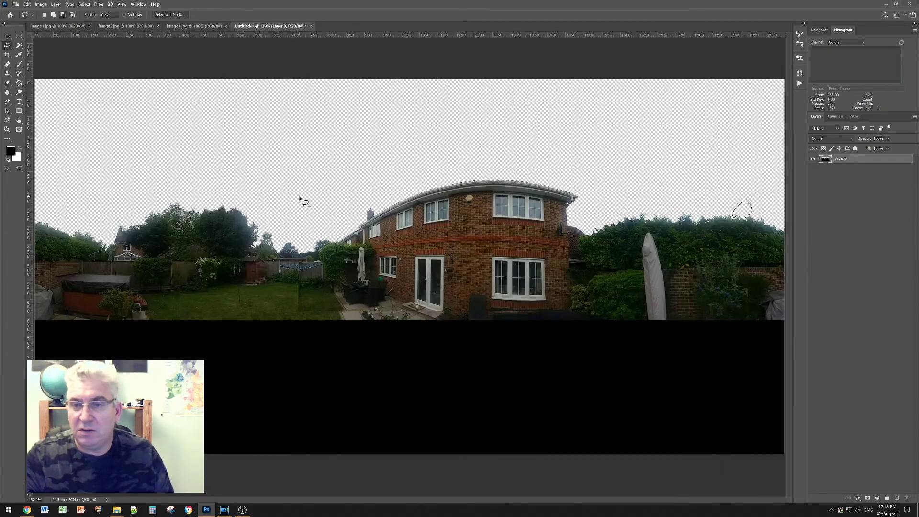
Export the panorama as PNG, overwriting landscape.png in the NEW LANDSCAPE folder
left_click(15, 4)
mouse_move(25, 105)
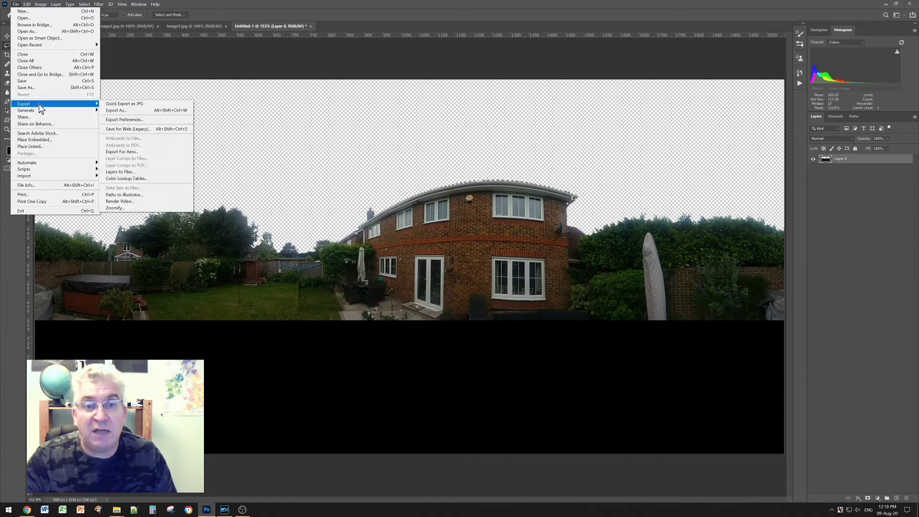
left_click(117, 110)
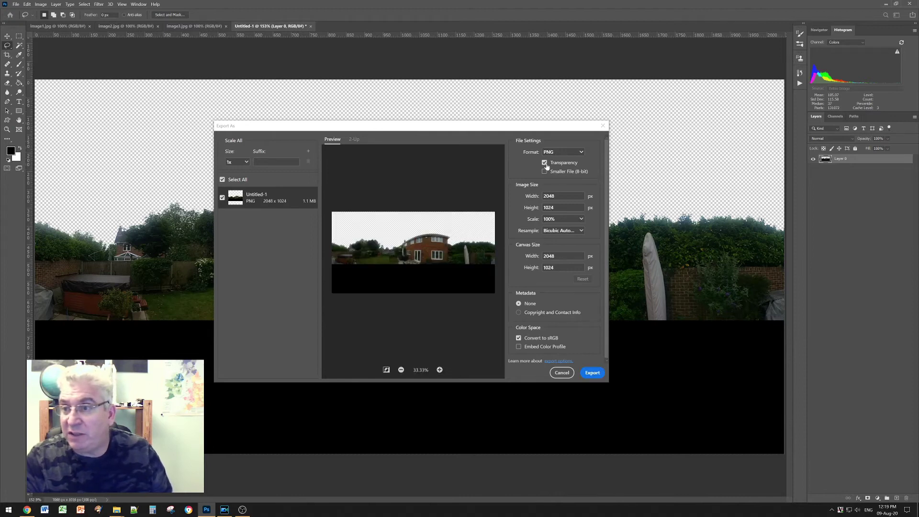
left_click(593, 373)
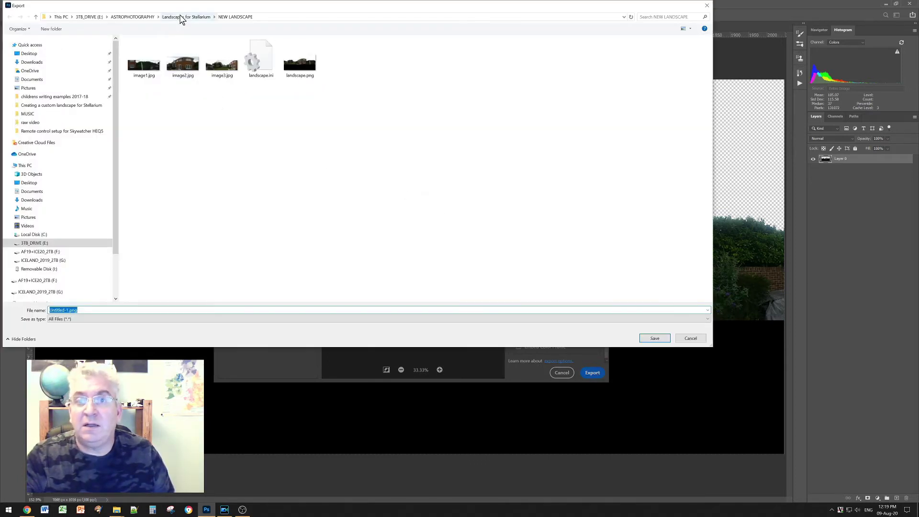
left_click(186, 16)
double_click(149, 82)
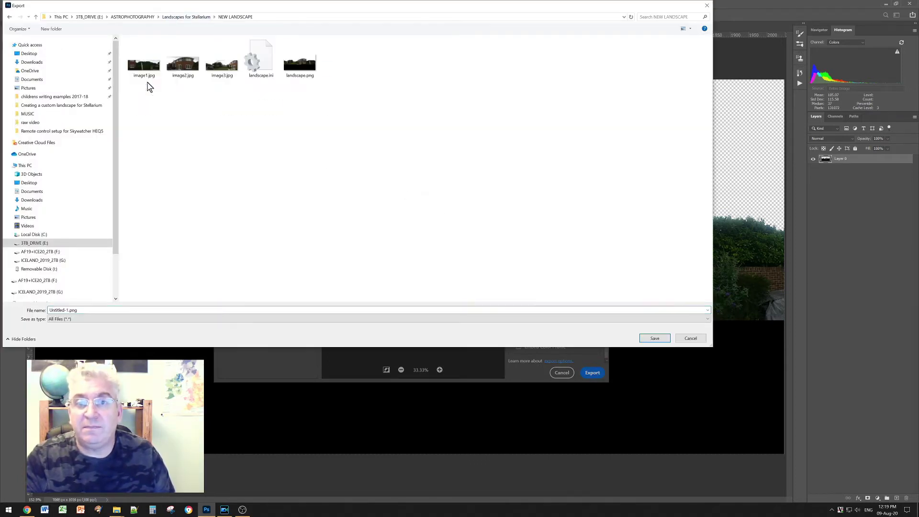
left_click(297, 69)
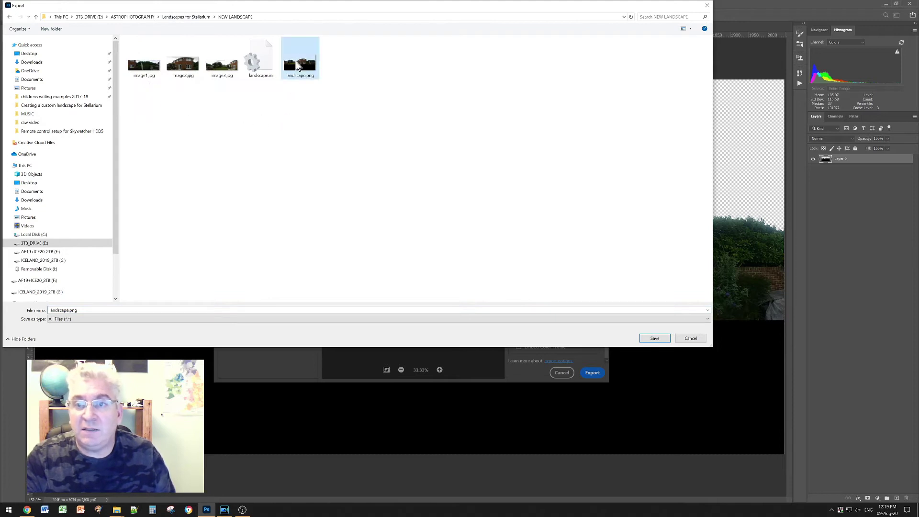
left_click(654, 339)
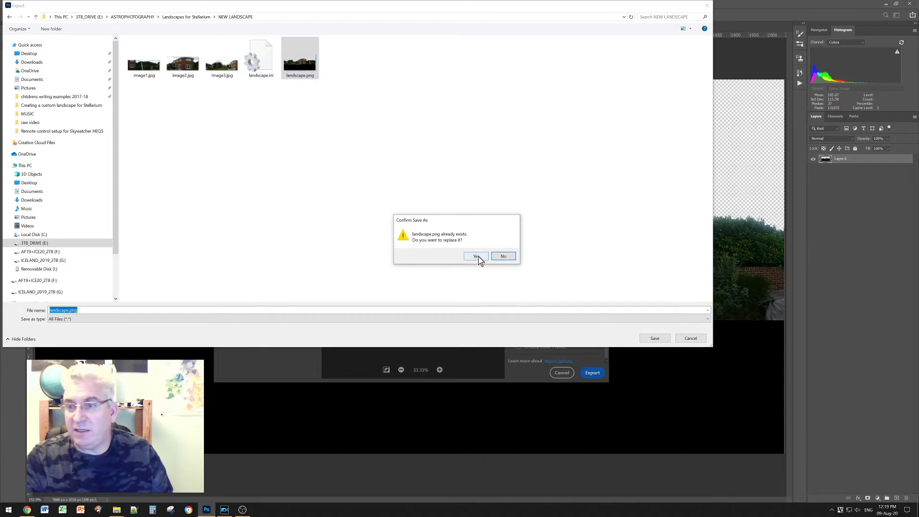
left_click(478, 258)
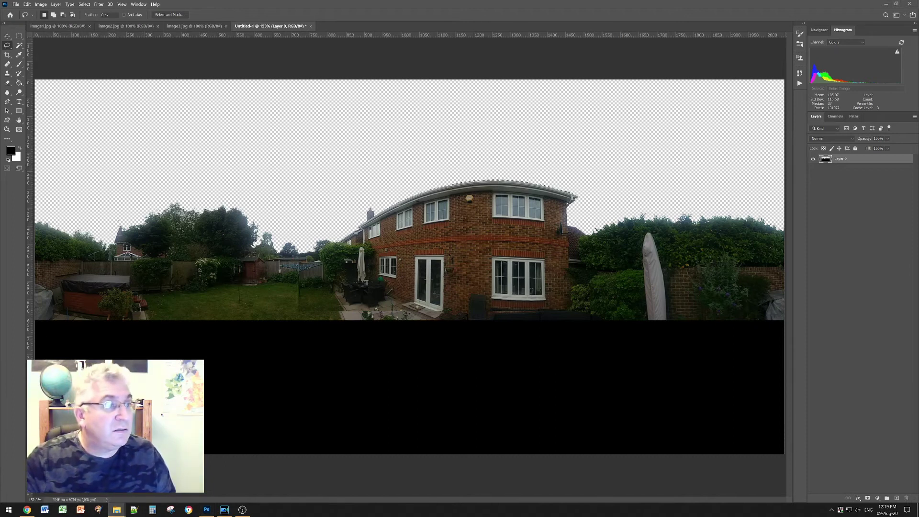
Open NEW LANDSCAPE in File Explorer and open landscape.ini in a text editor
left_click(117, 509)
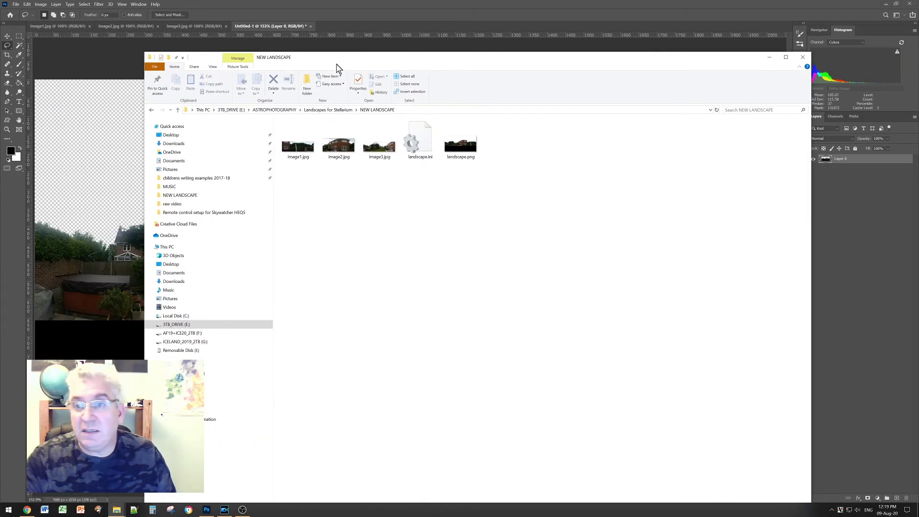
right_click(415, 139)
left_click(429, 164)
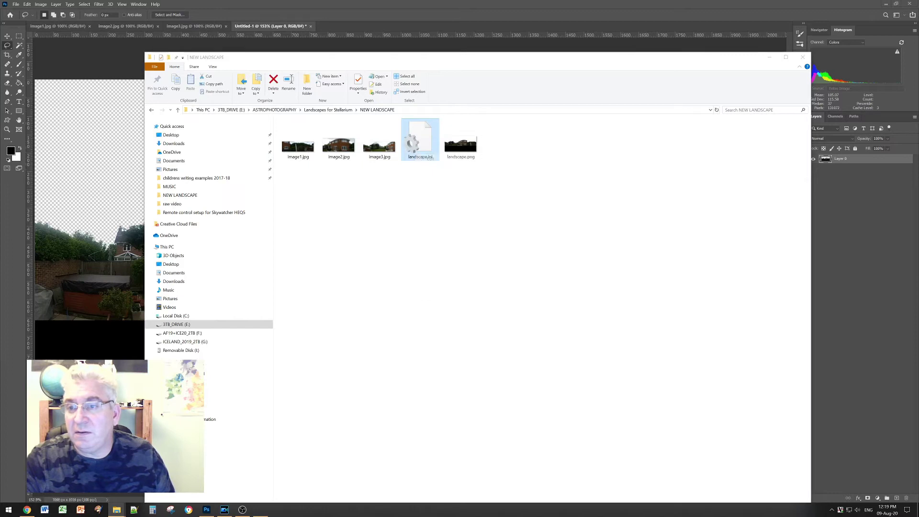
Change the landscape.ini texture name from MyLandscape.png to landscape.png
mouse_move(220, 139)
left_mouse_down()
mouse_move(347, 122)
mouse_move(351, 130)
left_mouse_up()
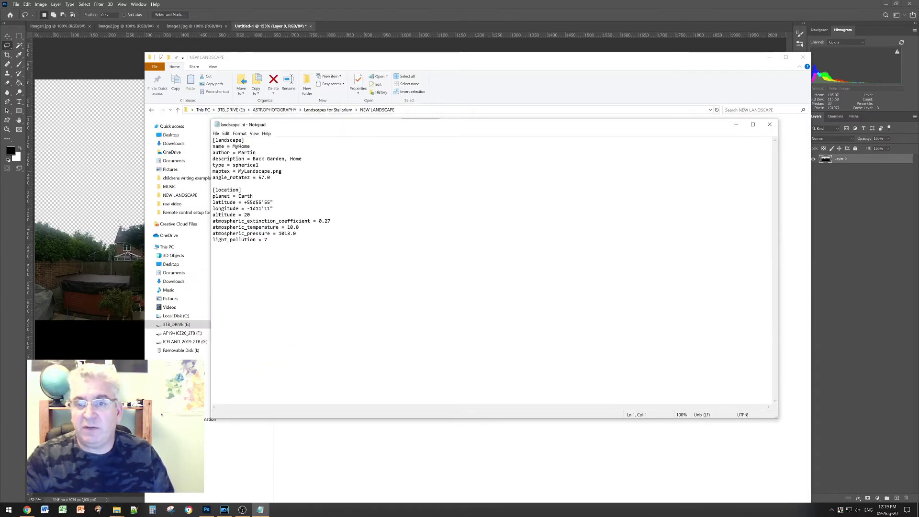
mouse_move(269, 240)
left_mouse_down()
mouse_move(215, 205)
mouse_move(212, 139)
left_mouse_up()
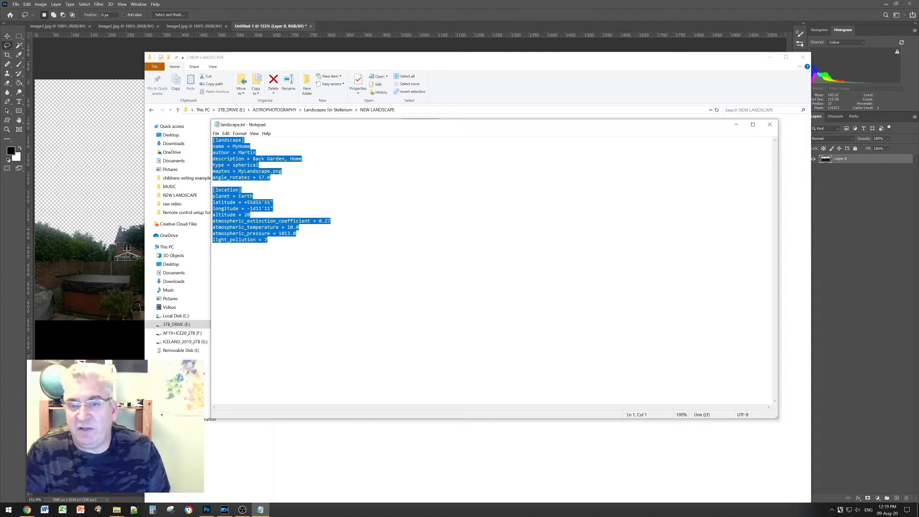
key("ctrl+End")
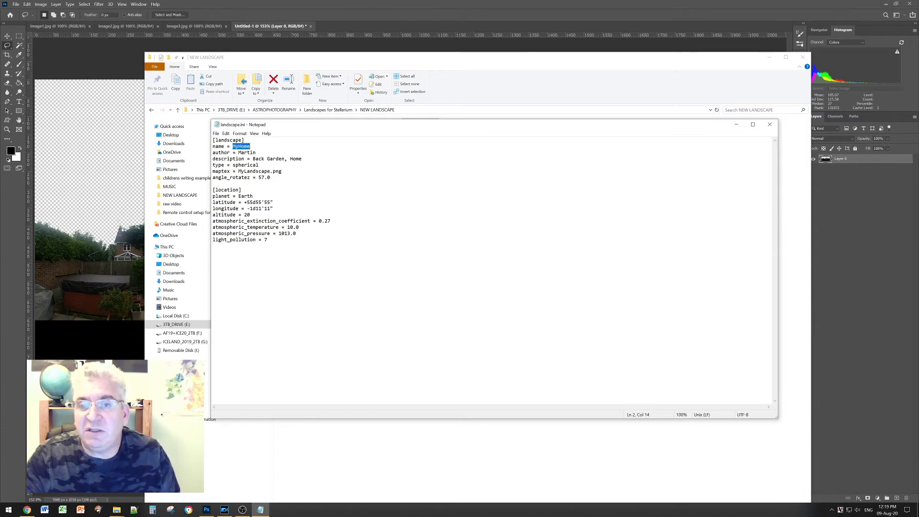
left_click_drag(258, 159, 302, 158)
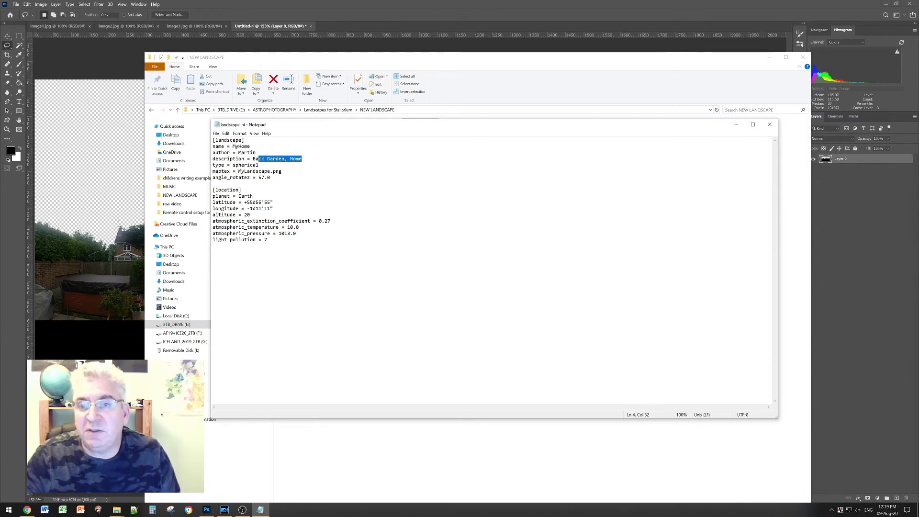
left_click_drag(238, 172, 243, 172)
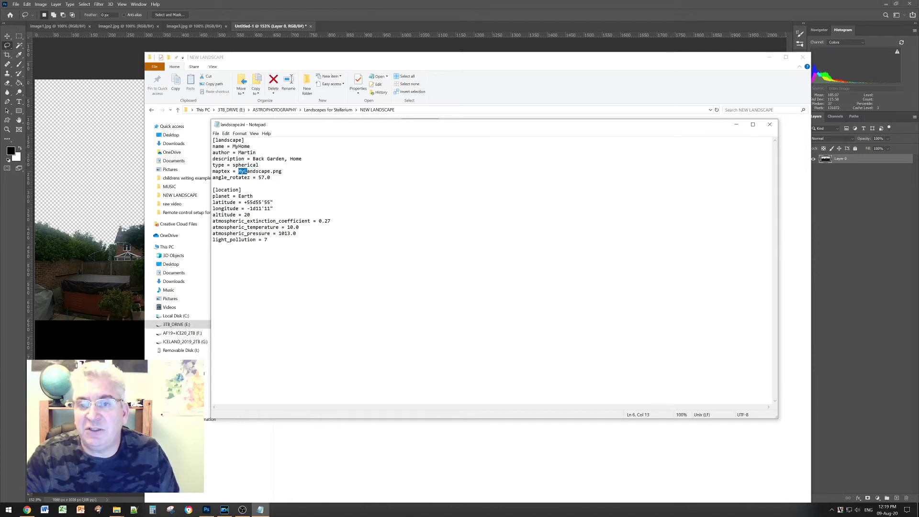
type("l")
key("End")
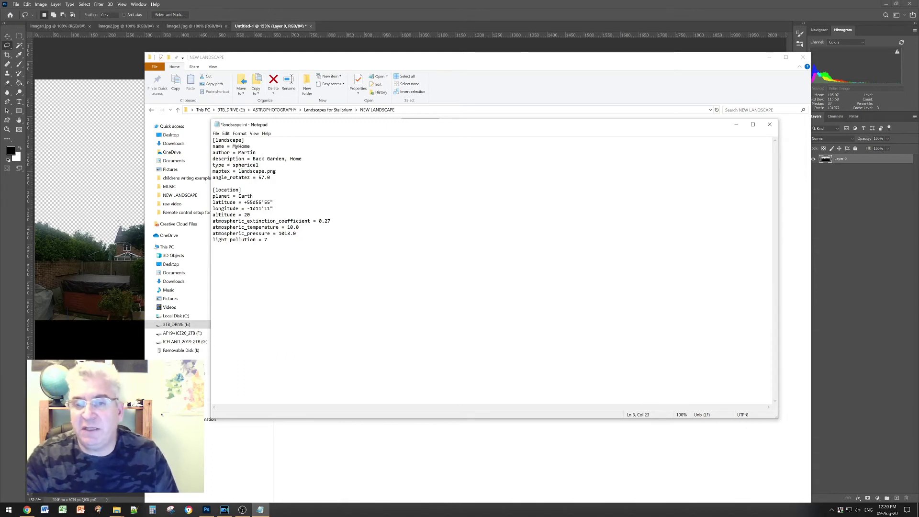
Change the rotation value from 57.0 to 0.0 and save landscape.ini
left_click_drag(258, 177, 269, 178)
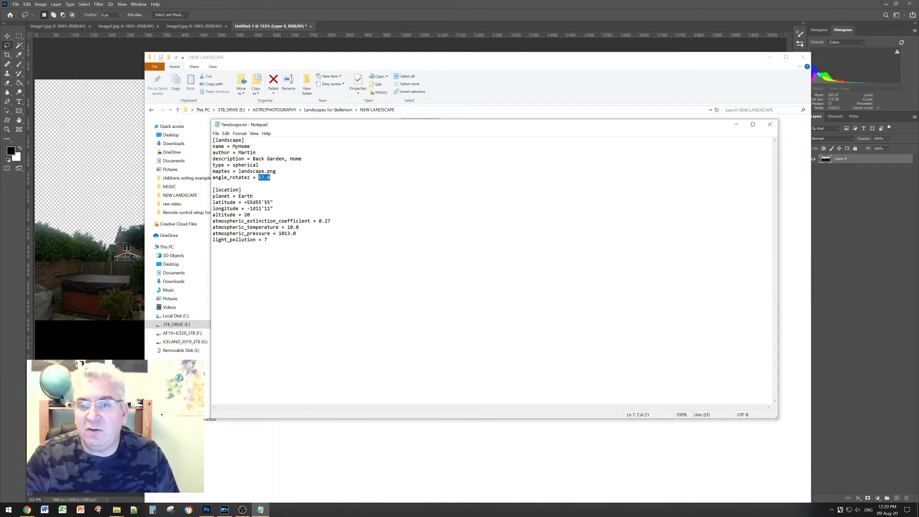
type("0.0")
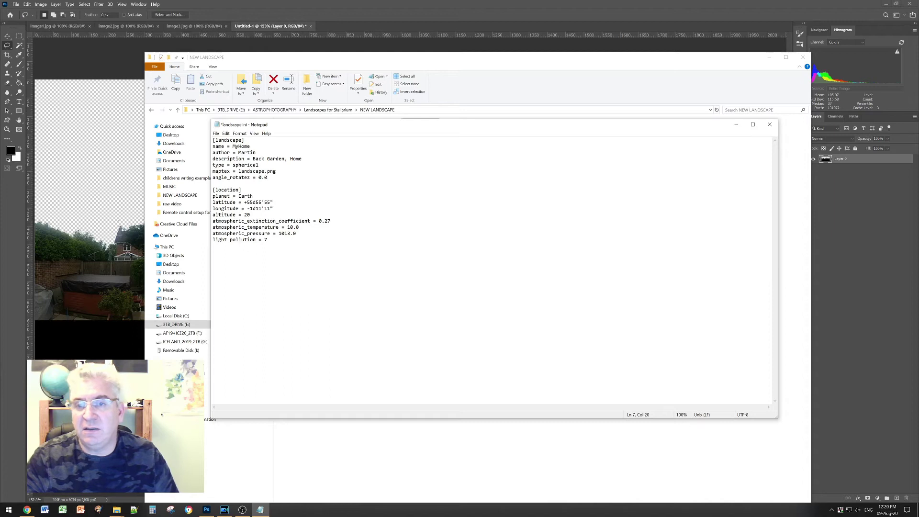
left_click_drag(247, 202, 271, 208)
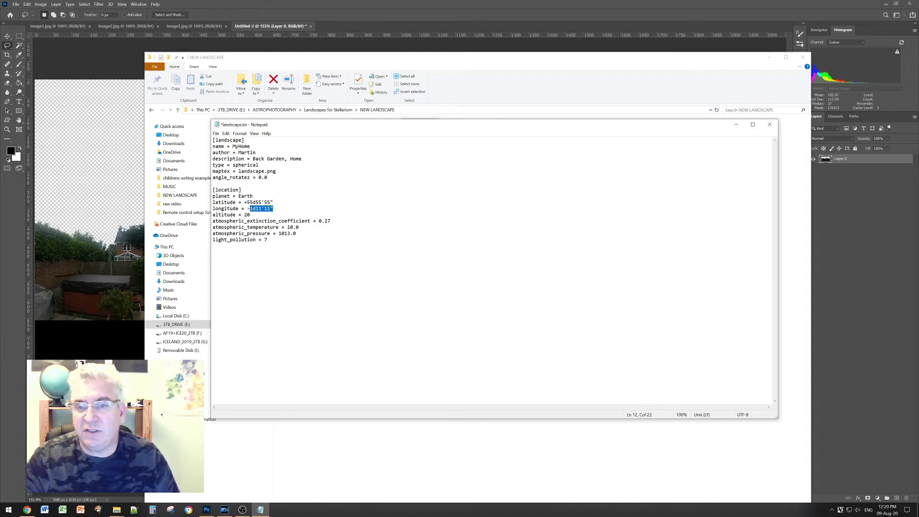
left_click(217, 134)
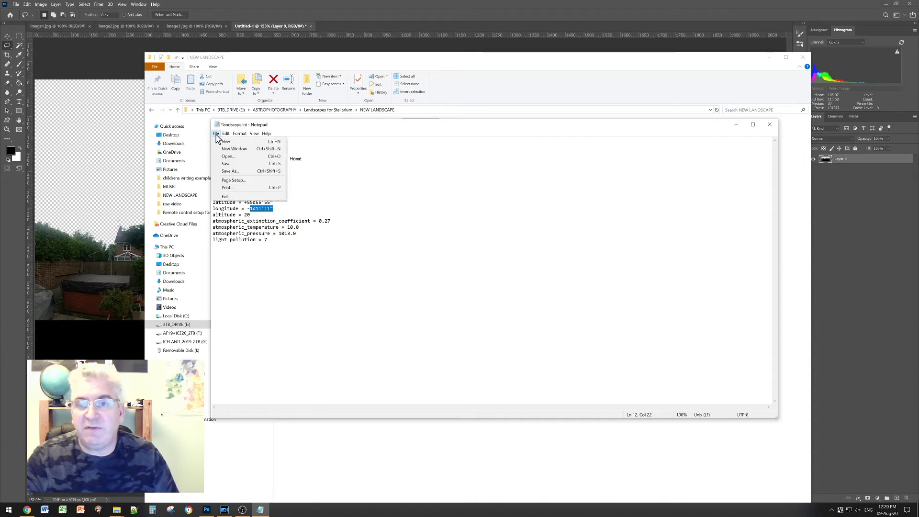
left_click(228, 163)
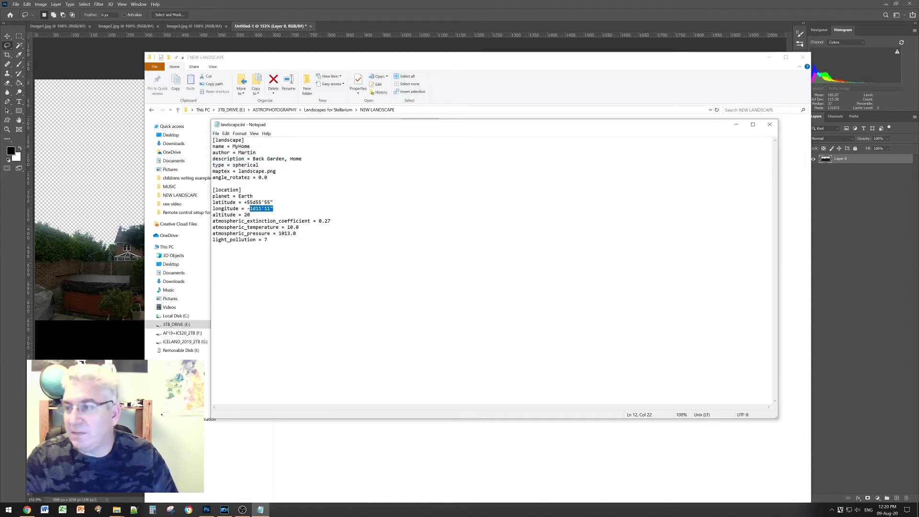
Close Notepad and compress landscape.png and landscape.ini into landscape.zip
left_click(772, 125)
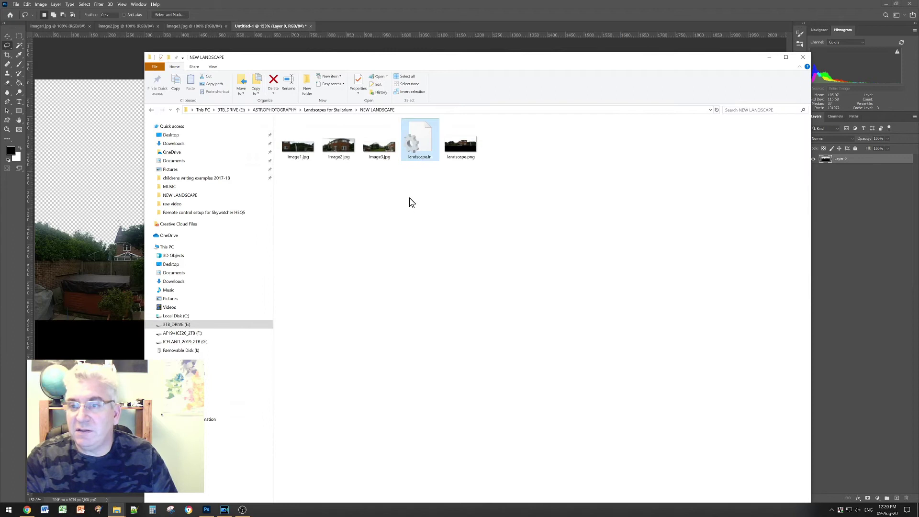
left_click(467, 152)
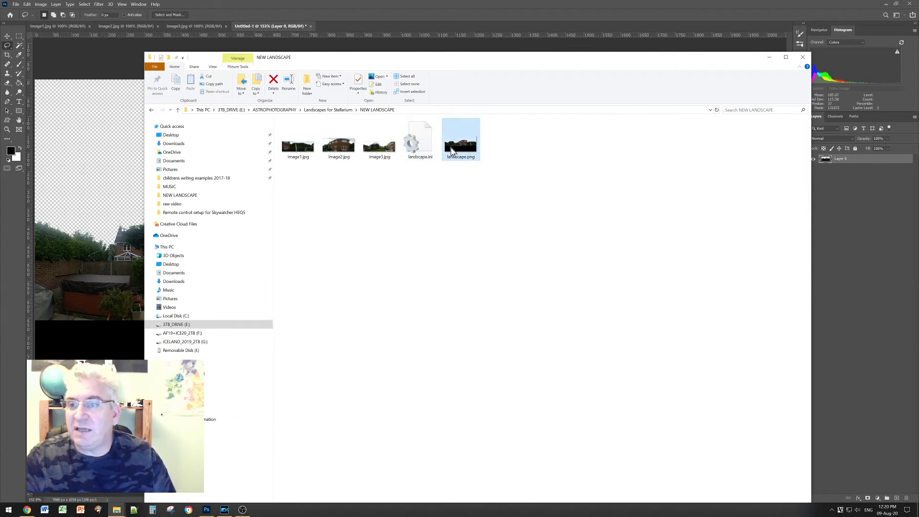
left_click(420, 147, "ctrl")
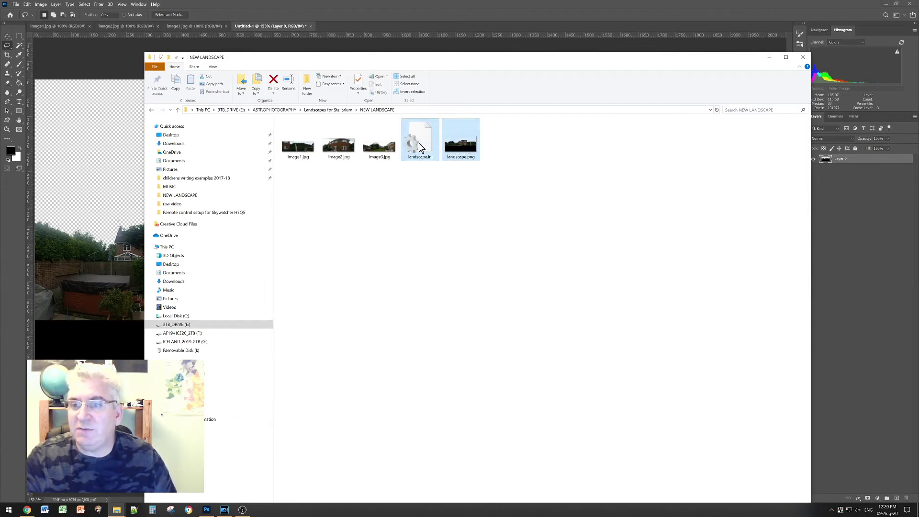
right_click(421, 148)
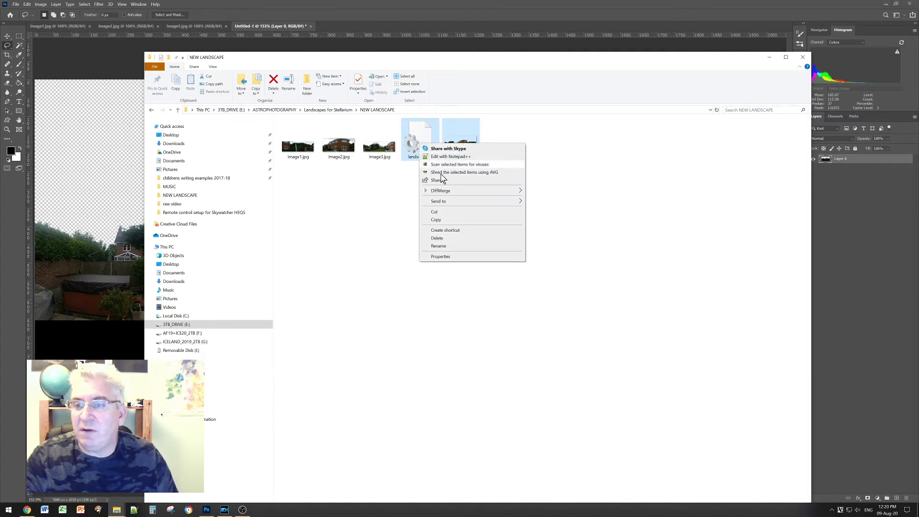
mouse_move(438, 201)
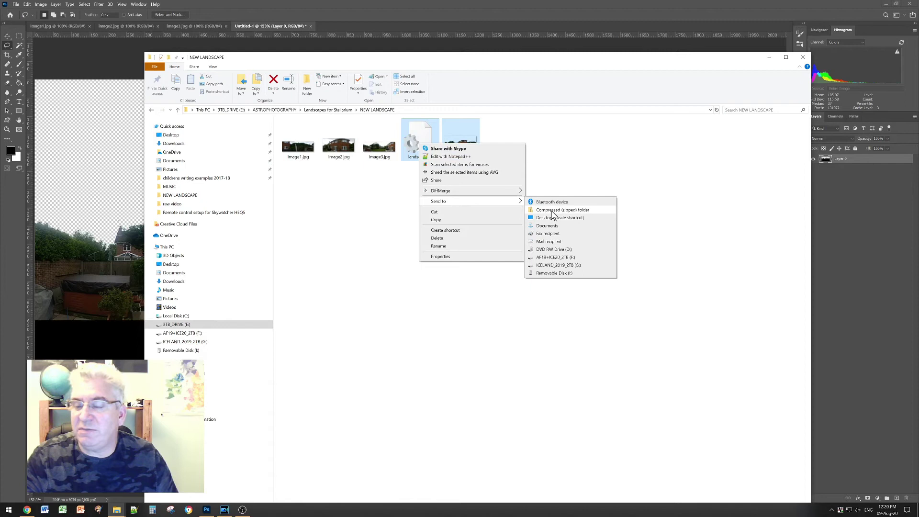
left_click(551, 211)
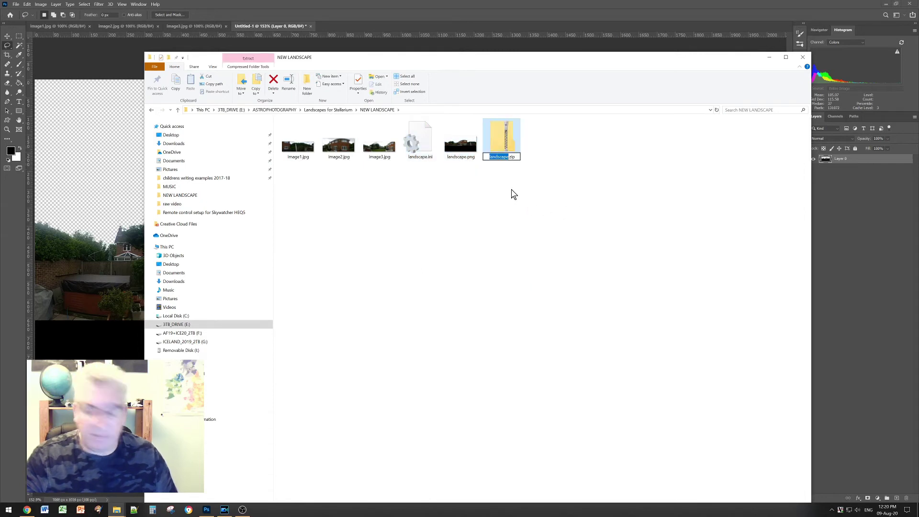
key("Return")
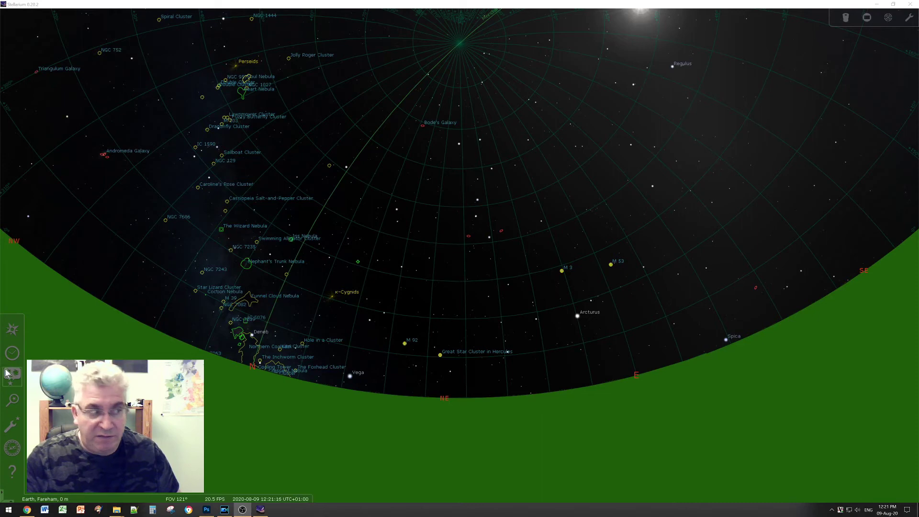
mouse_move(13, 377)
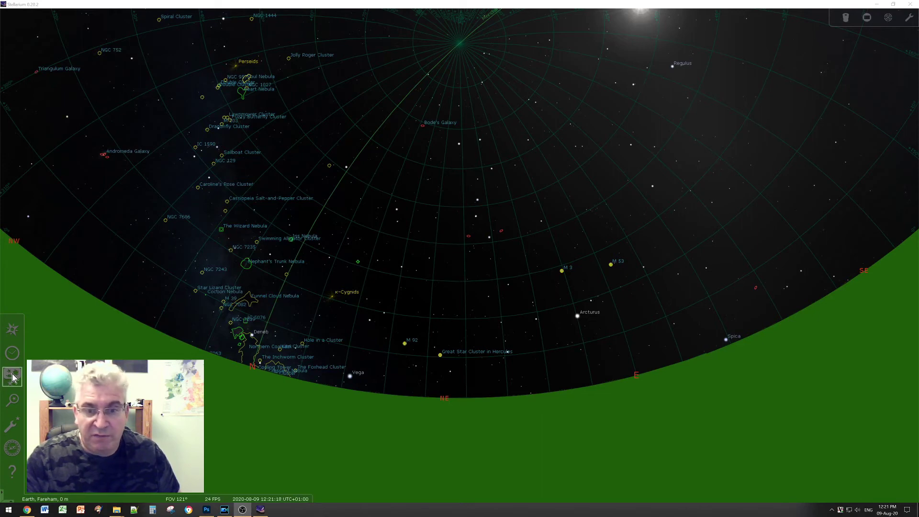
Remove the old myNewLandscape through the Landscape tab's Add/remove landscapes window
left_click(13, 377)
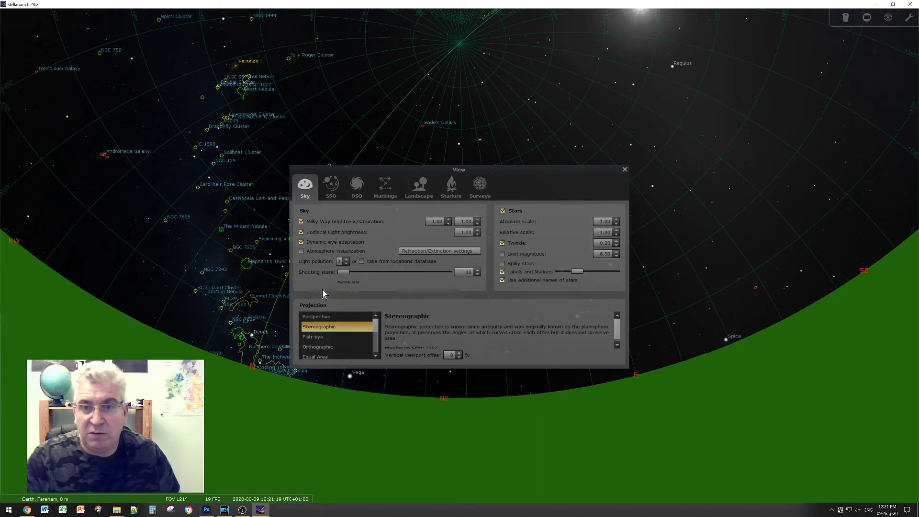
left_click(424, 194)
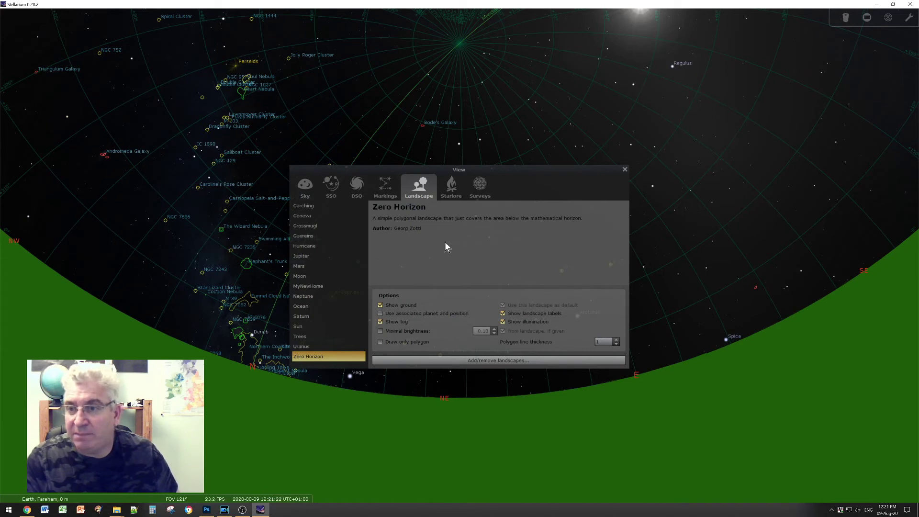
left_click(480, 362)
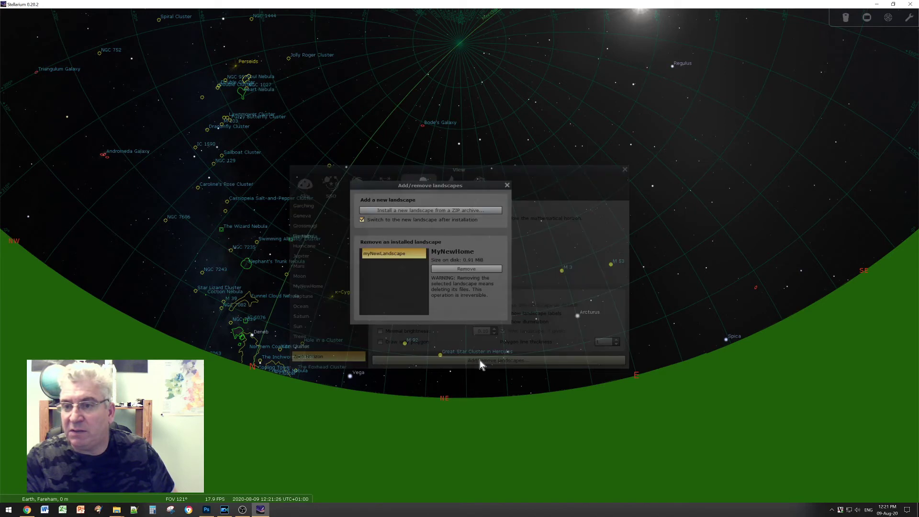
left_click(448, 270)
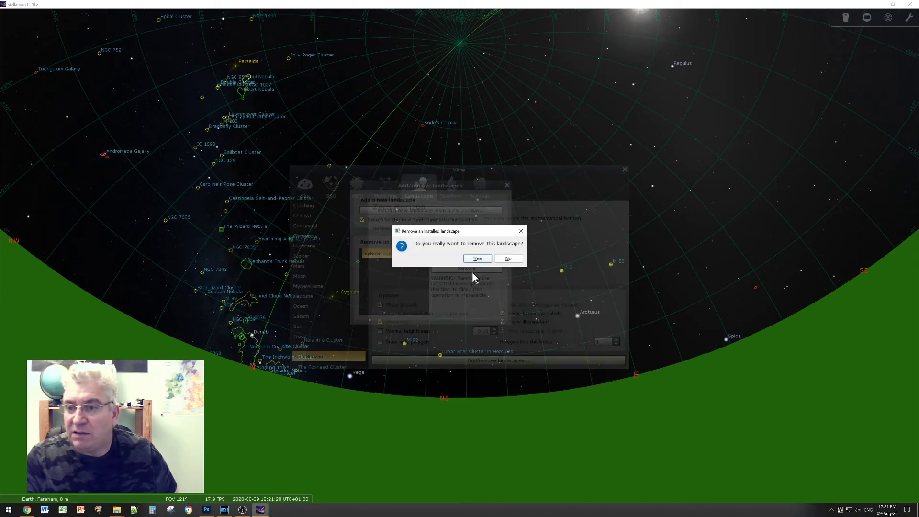
left_click(478, 261)
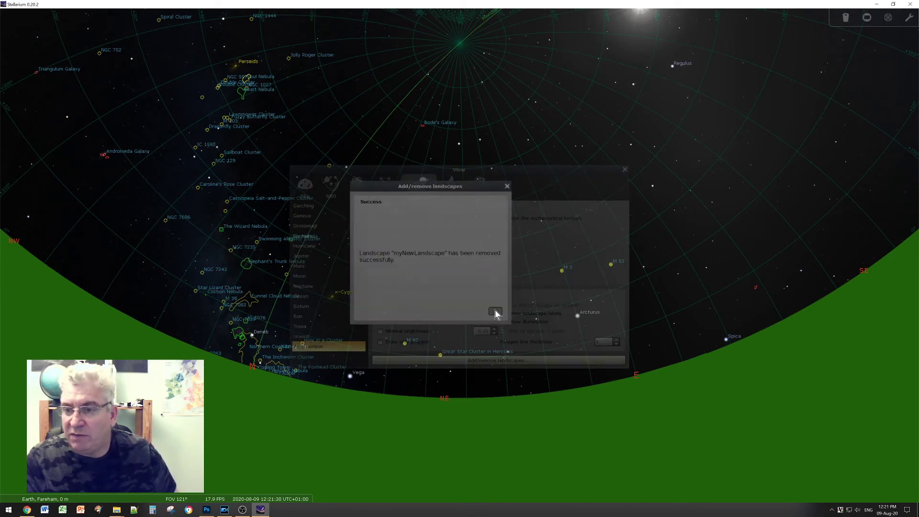
left_click(495, 310)
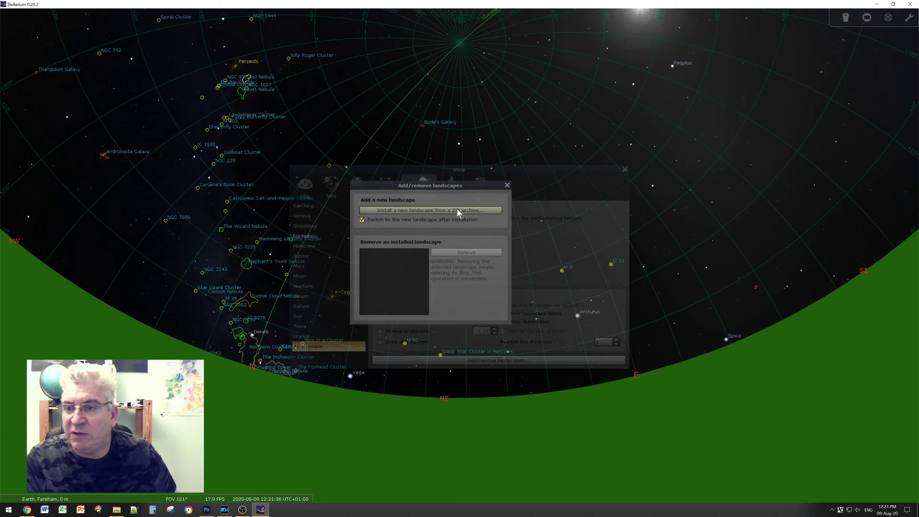
Install landscape.zip from E:\ASTROPHOTOGRAPHY\Landscapes for Stellarium\NEW LANDSCAPE as a new landscape
left_click(433, 212)
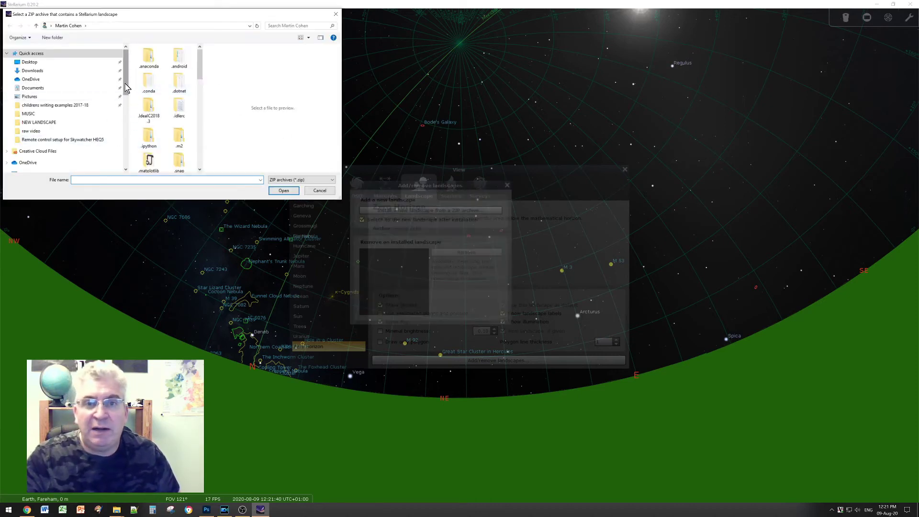
left_click_drag(127, 89, 126, 126)
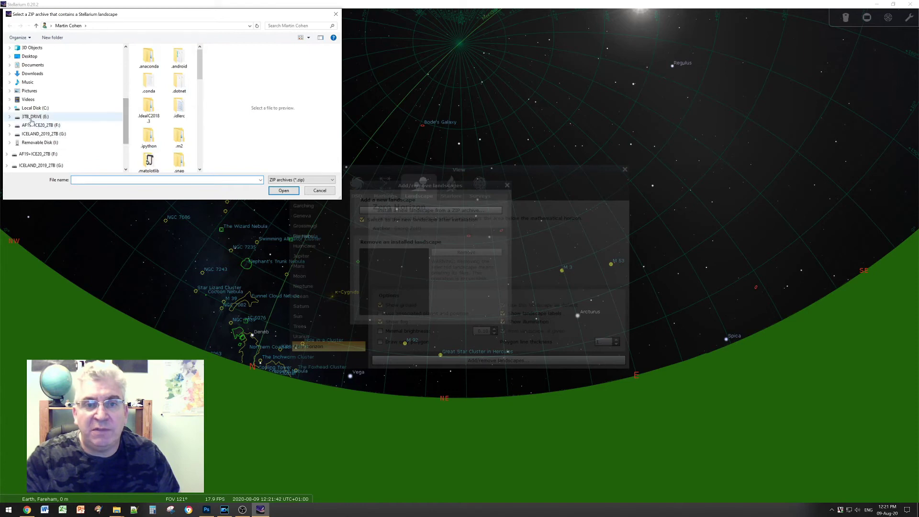
left_click(33, 118)
double_click(165, 68)
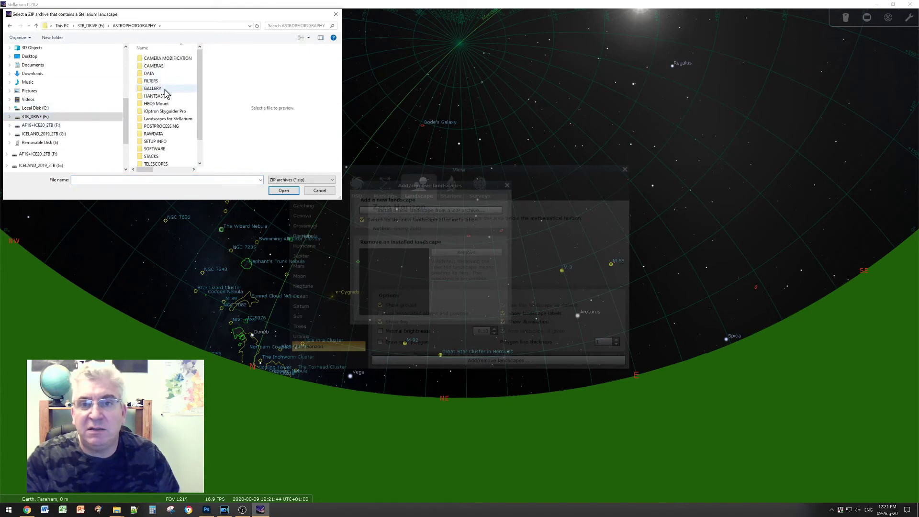
double_click(159, 119)
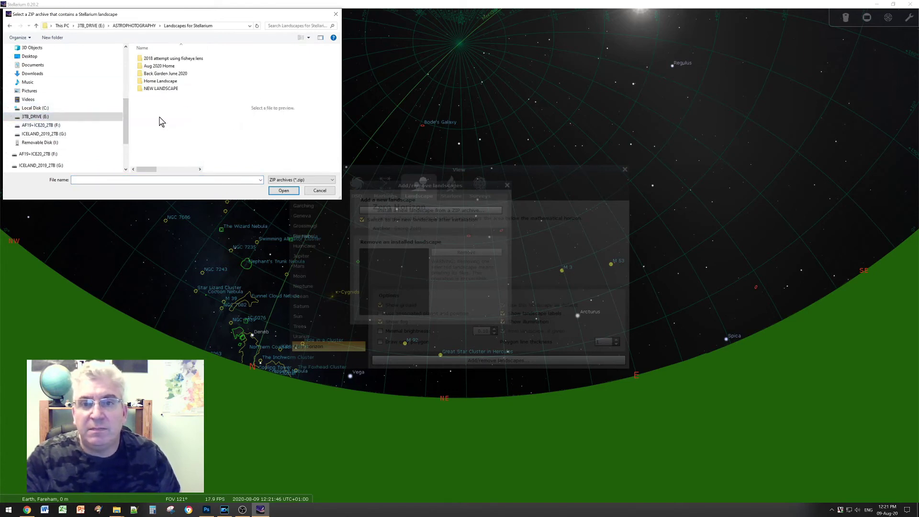
double_click(156, 88)
left_click(163, 76)
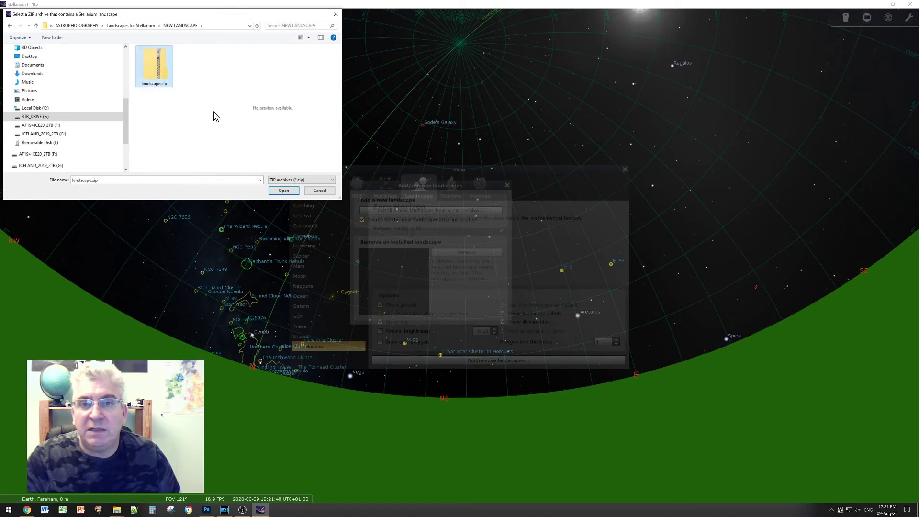
left_click(284, 191)
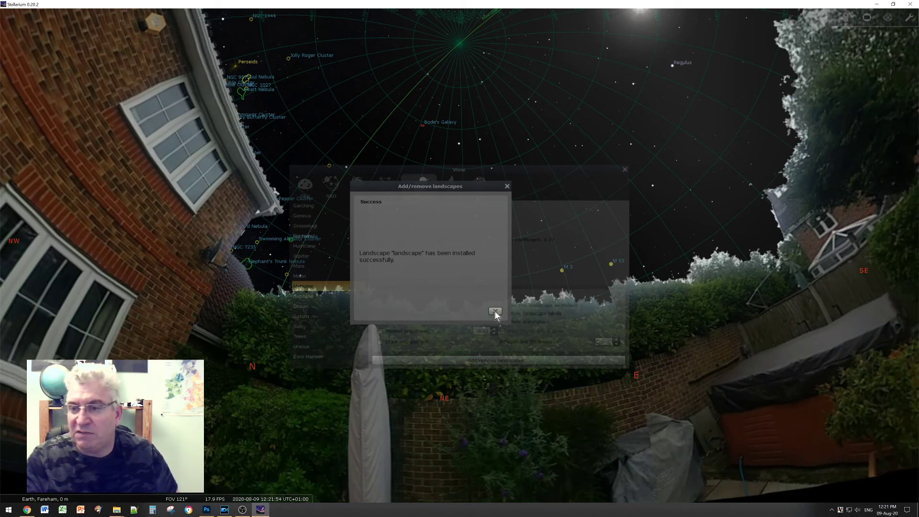
left_click(494, 313)
Close the landscapes window, look around the garden, enable atmosphere and fast-forward time to night
left_click(506, 186)
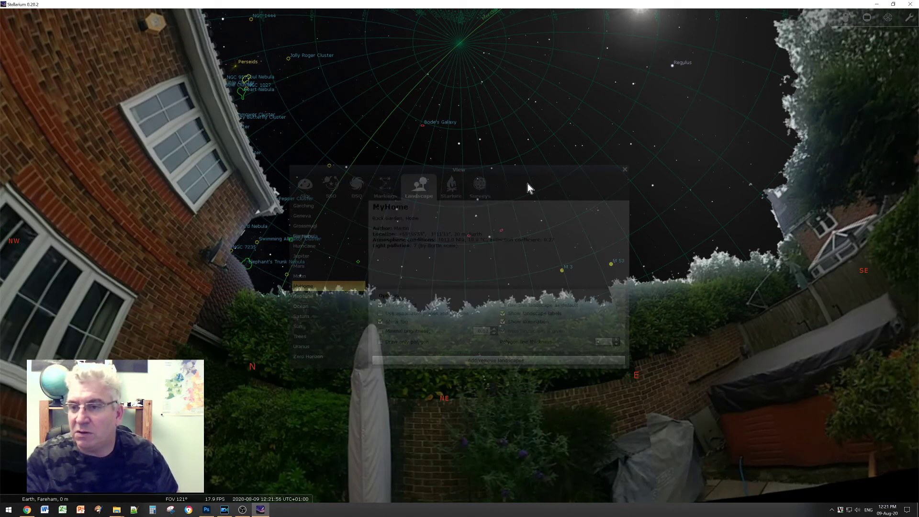
mouse_move(479, 316)
left_mouse_down()
mouse_move(662, 294)
mouse_move(630, 314)
mouse_move(228, 330)
mouse_move(526, 338)
left_mouse_up()
mouse_move(460, 334)
left_mouse_down()
mouse_move(291, 322)
mouse_move(703, 319)
left_mouse_up()
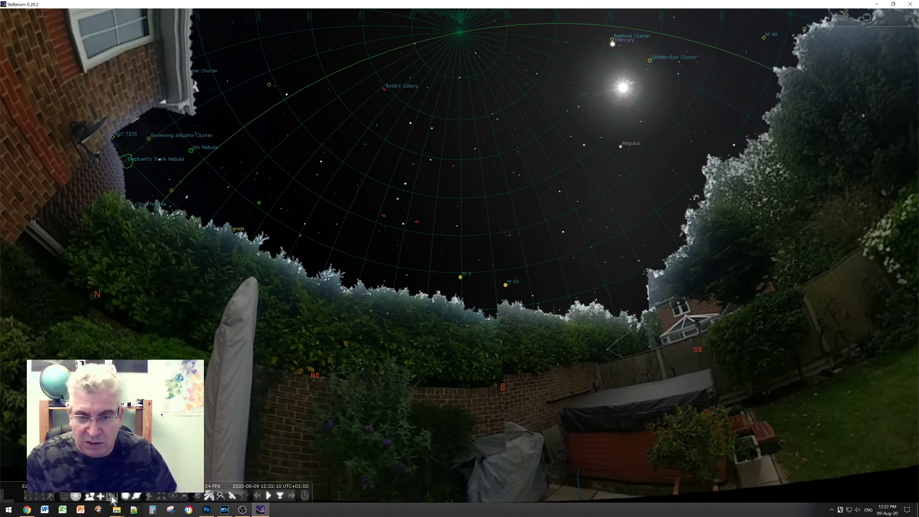
left_click(113, 498)
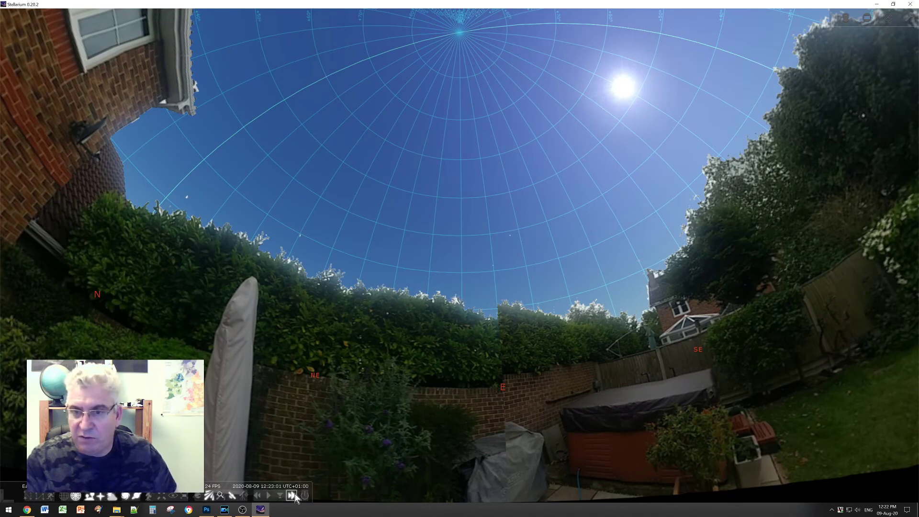
left_click(294, 497)
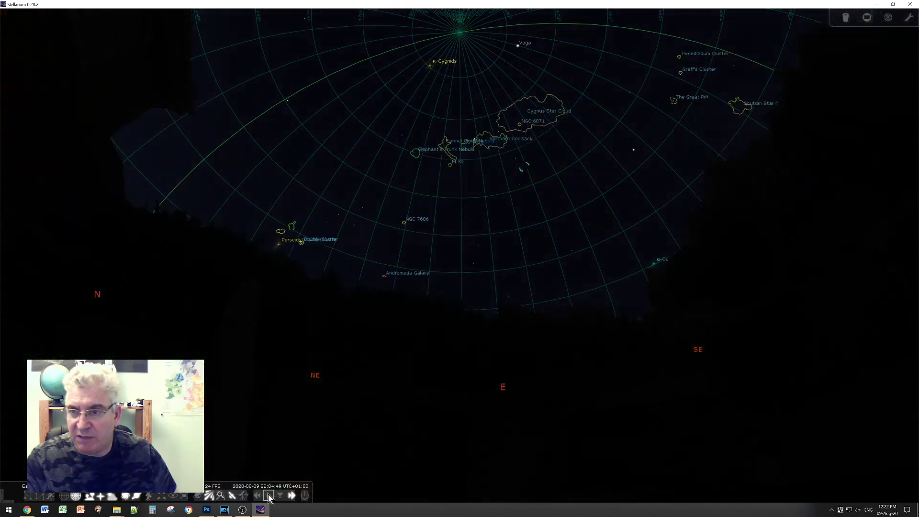
Stop fast time, pan along the horizon and reset the simulation to the current time
left_click(269, 498)
mouse_move(379, 327)
left_mouse_down()
mouse_move(525, 338)
mouse_move(462, 359)
mouse_move(584, 345)
left_mouse_up()
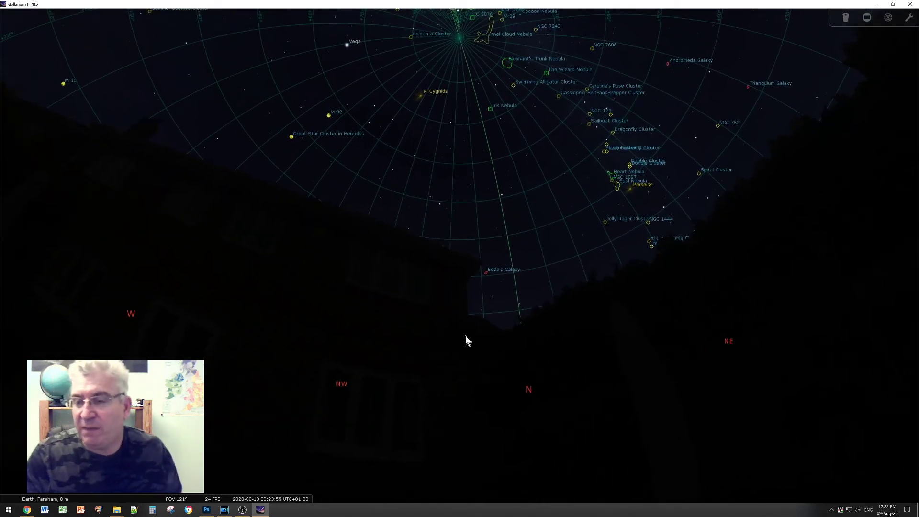
left_click_drag(461, 337, 492, 353)
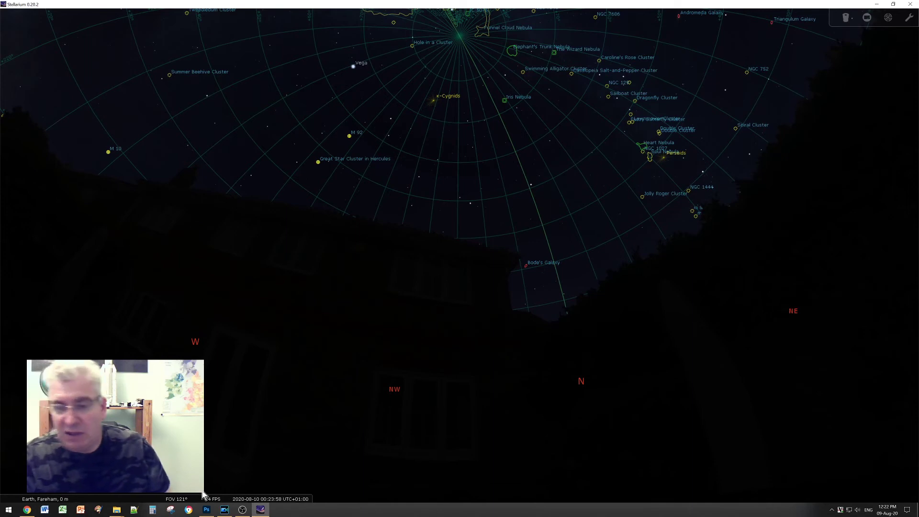
mouse_move(203, 496)
left_click(281, 496)
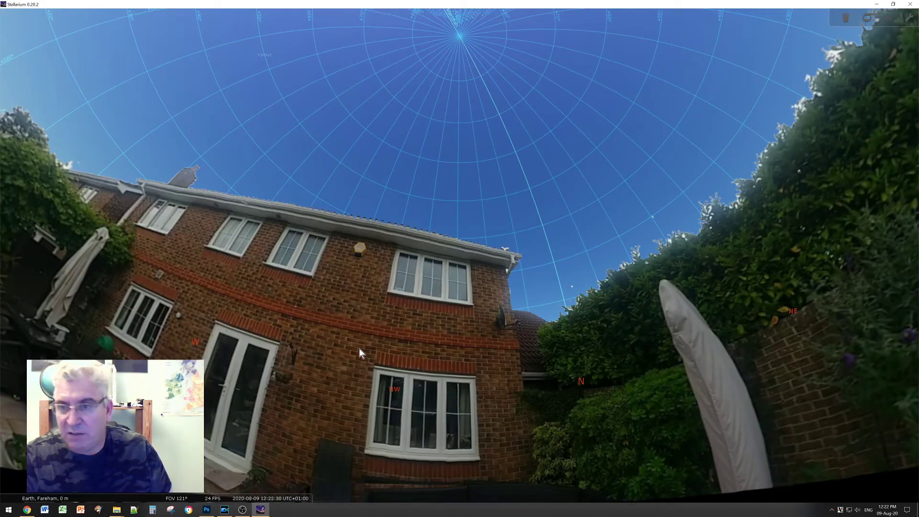
Frame the house roofline, centring the roof gutter and wall lamp
mouse_move(358, 354)
left_mouse_down()
mouse_move(389, 296)
mouse_move(385, 308)
left_mouse_up()
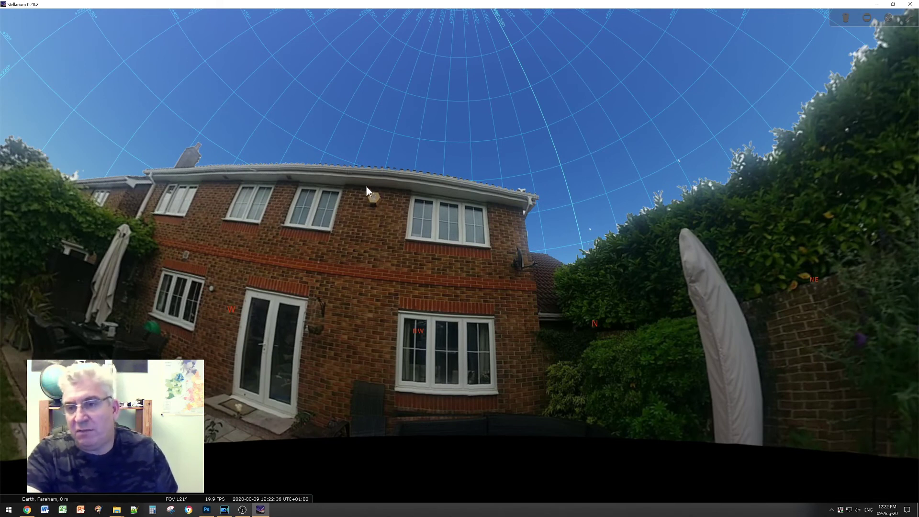
left_click_drag(367, 187, 345, 267)
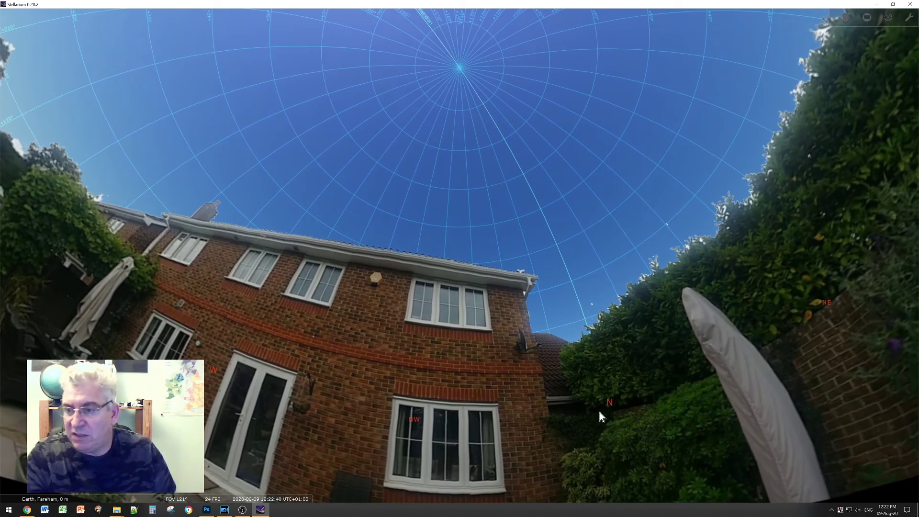
scroll(416, 224, "up", 2)
scroll(402, 220, "up", 2)
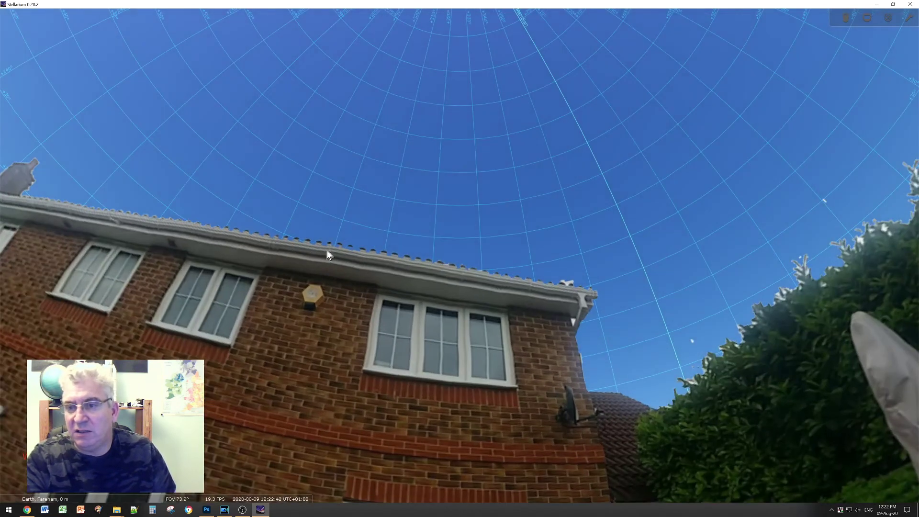
scroll(345, 259, "up", 2)
scroll(301, 293, "up", 2)
left_click_drag(300, 293, 482, 303)
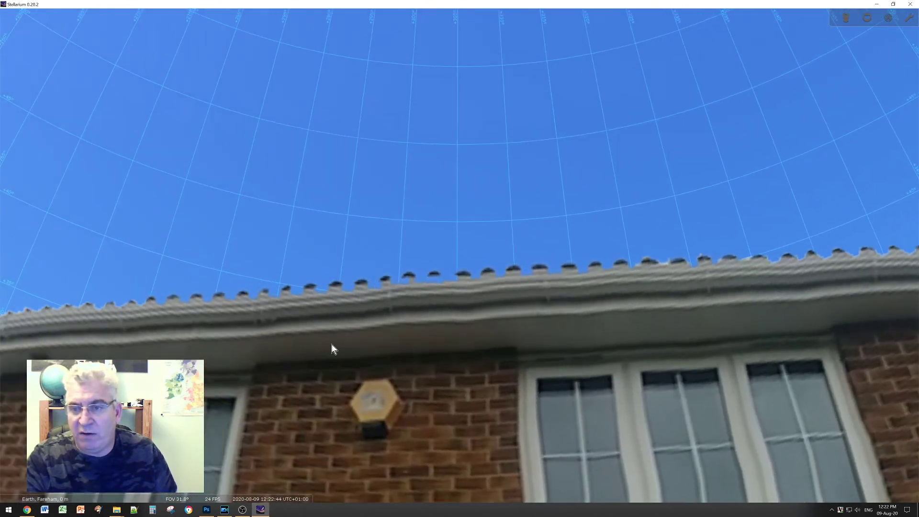
scroll(332, 350, "up", 2)
left_click_drag(347, 354, 423, 273)
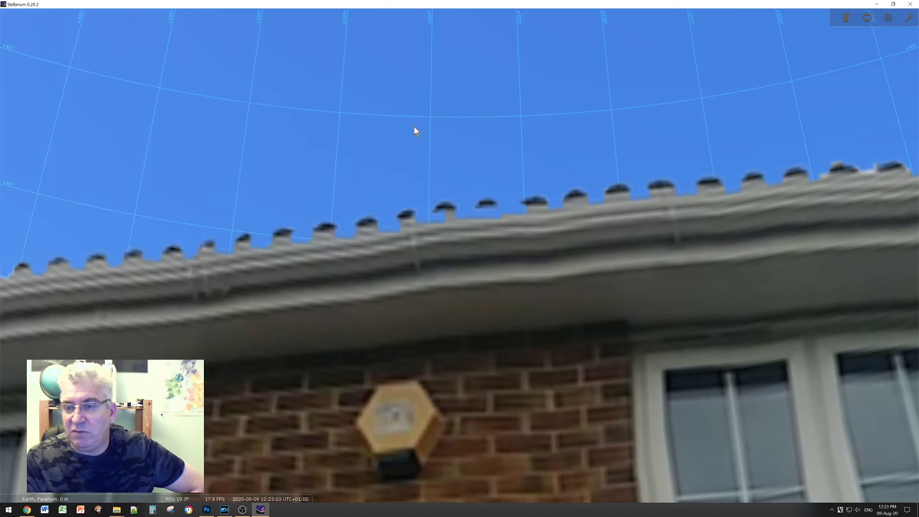
scroll(415, 133, "down", 5)
scroll(416, 136, "down", 3)
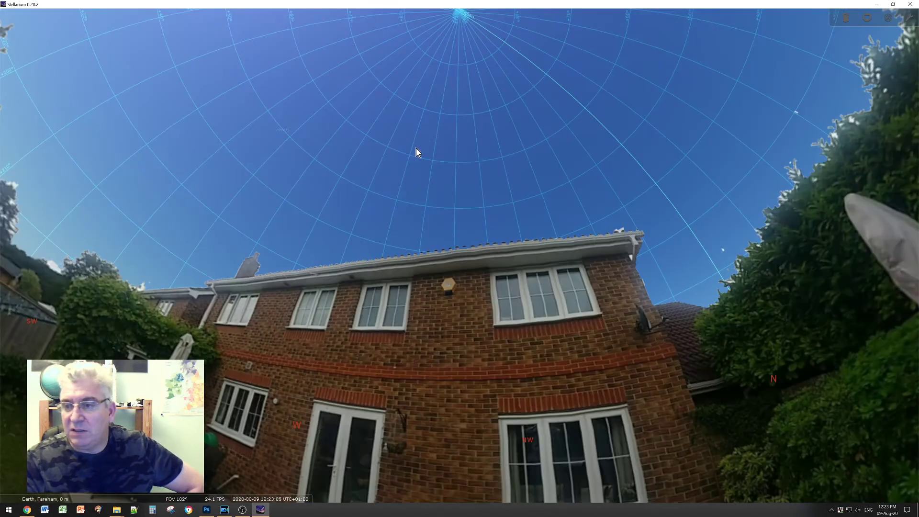
mouse_move(589, 354)
left_mouse_down()
mouse_move(312, 333)
mouse_move(240, 308)
left_mouse_up()
scroll(415, 327, "up", 2)
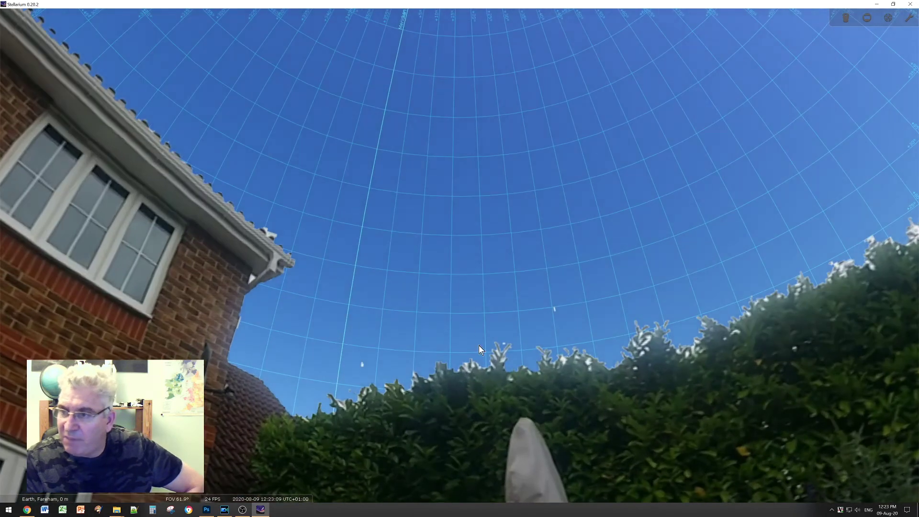
scroll(388, 338, "up", 1)
scroll(377, 347, "up", 1)
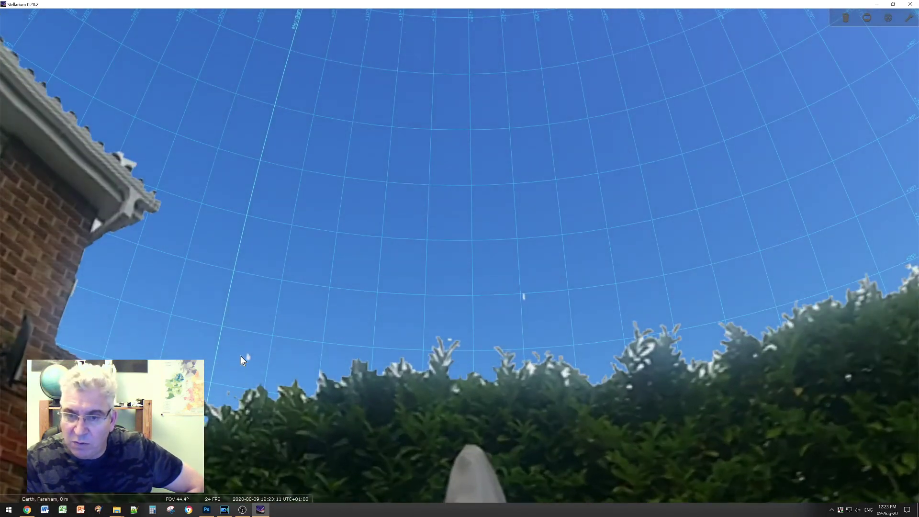
left_click_drag(648, 348, 308, 332)
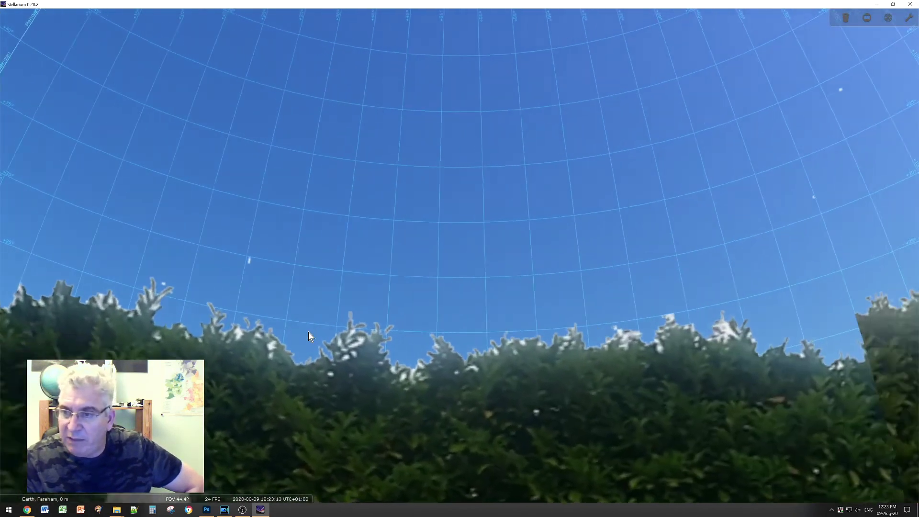
left_click_drag(642, 339, 339, 349)
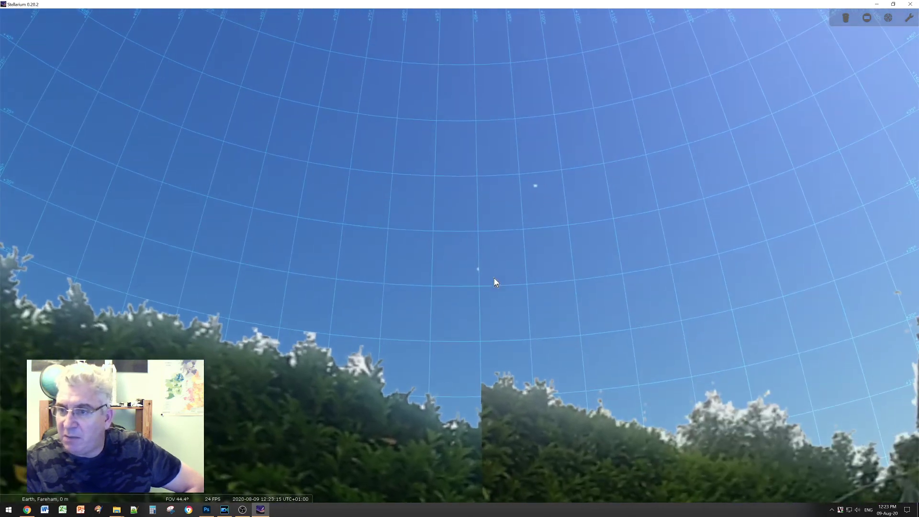
mouse_move(369, 320)
left_mouse_down()
mouse_move(605, 308)
mouse_move(695, 247)
left_mouse_up()
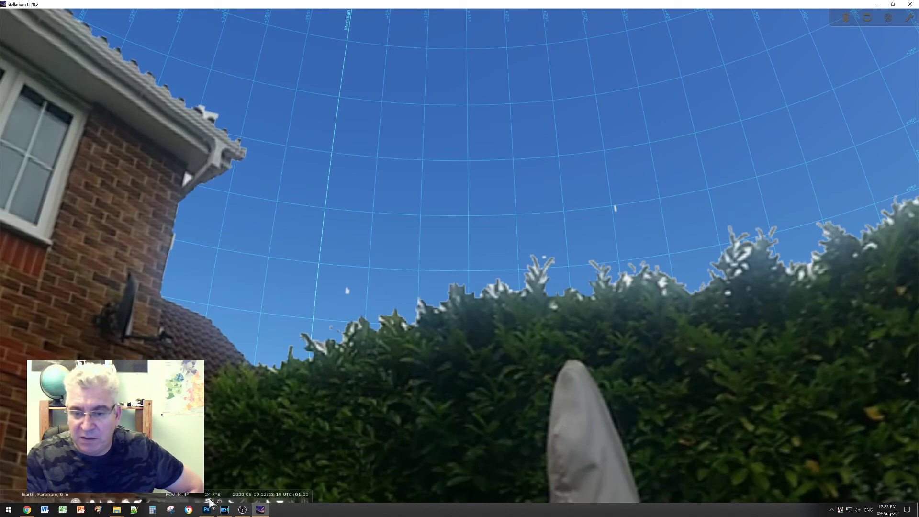
mouse_move(206, 510)
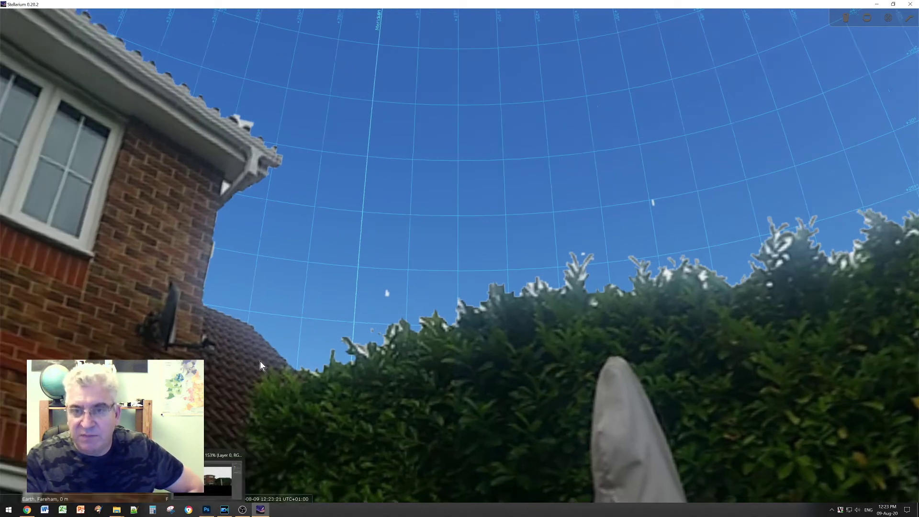
mouse_move(261, 361)
left_mouse_down()
mouse_move(288, 255)
mouse_move(498, 417)
left_mouse_up()
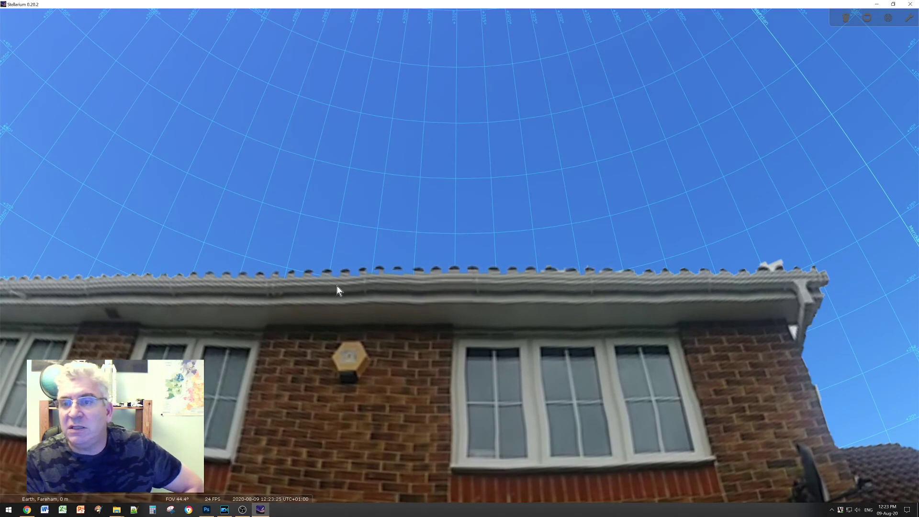
scroll(339, 289, "up", 3)
left_click_drag(353, 349, 303, 249)
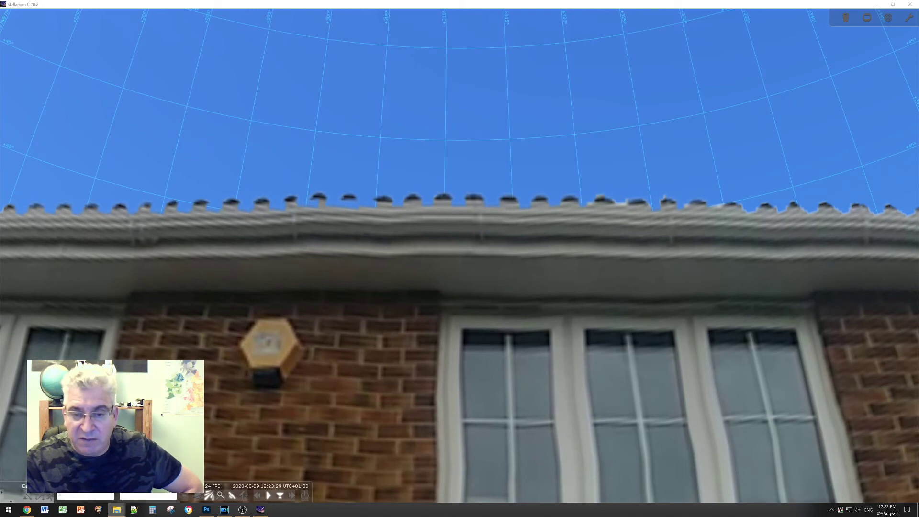
Edit landscape.ini in Notepad, changing angle_rotatez to 62.0, and save it
left_click(117, 509)
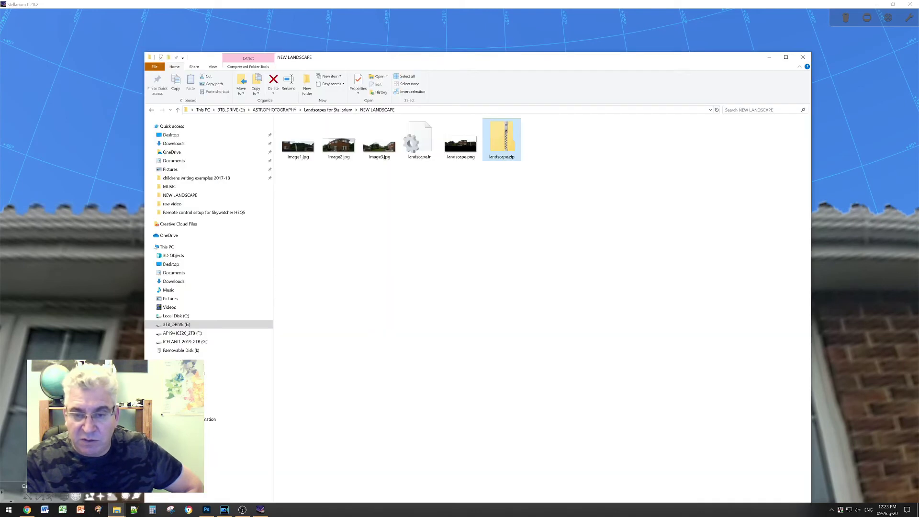
right_click(421, 141)
left_click(437, 162)
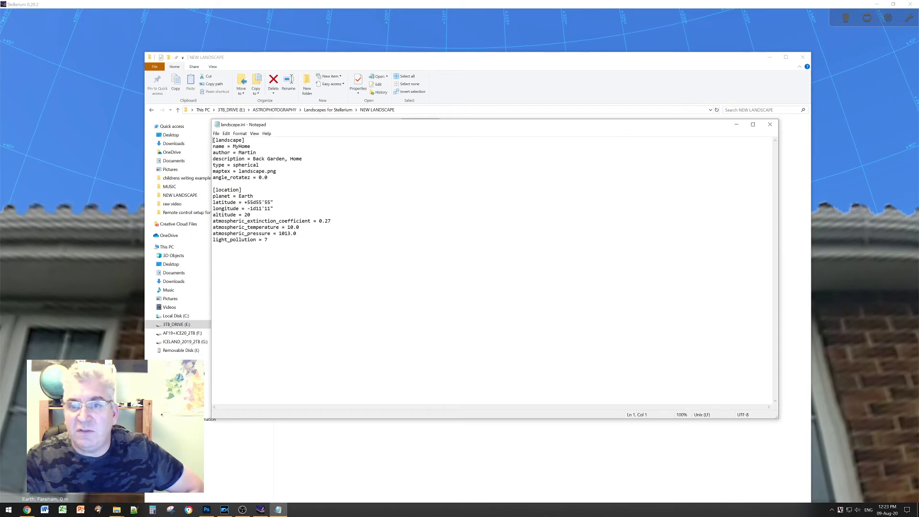
type("62")
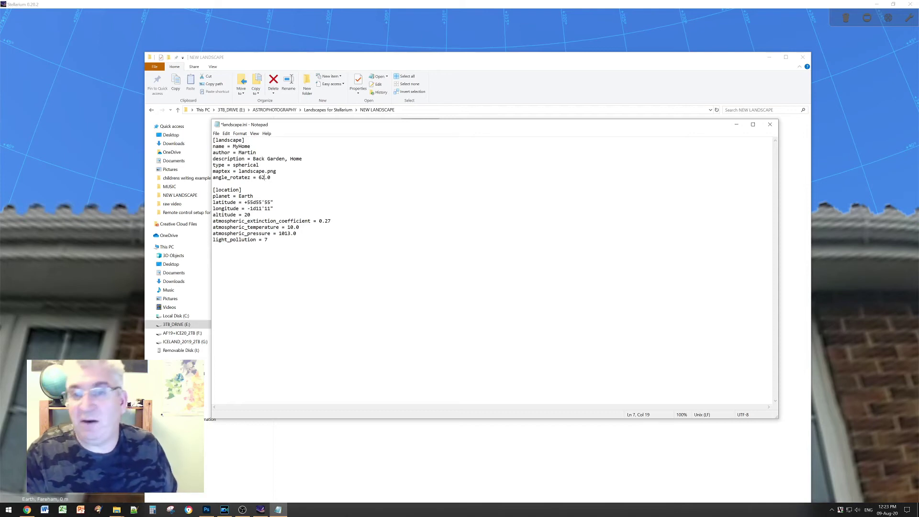
left_click(216, 134)
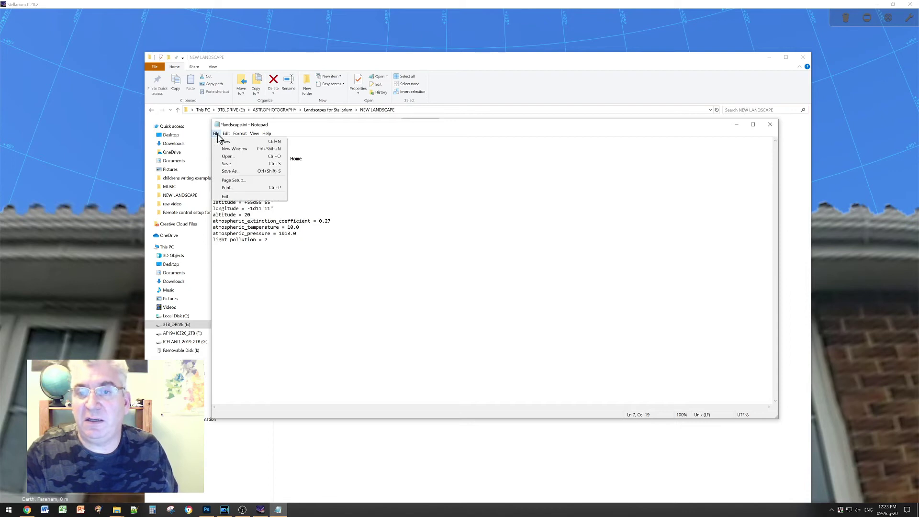
left_click(224, 165)
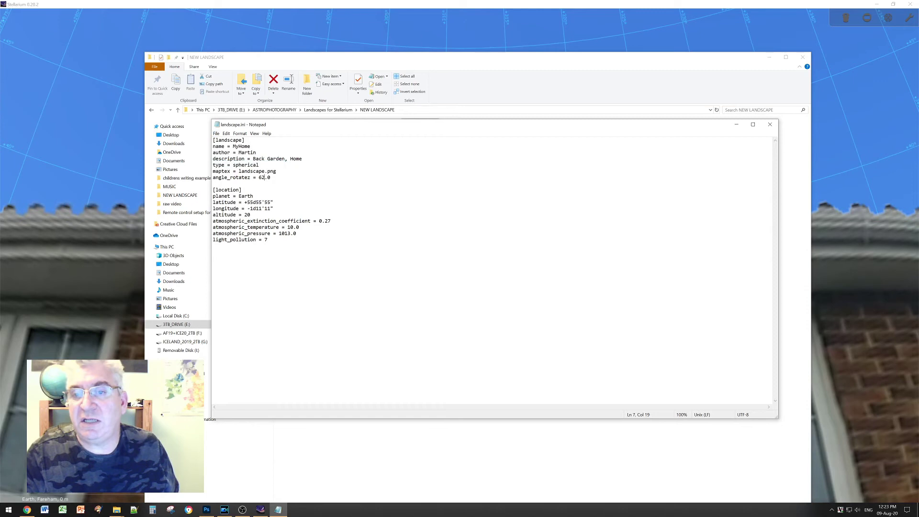
Close Notepad and delete the old landscape.zip
left_click(766, 125)
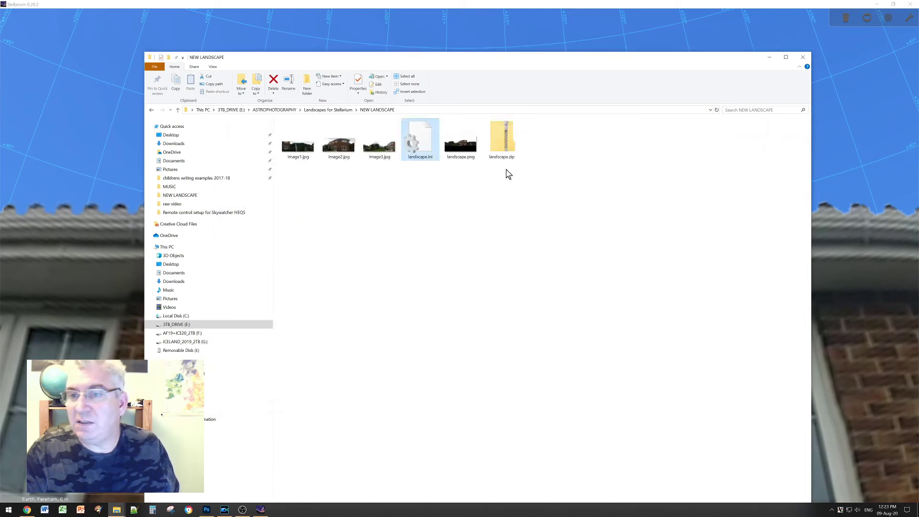
left_click(513, 142)
key("Delete")
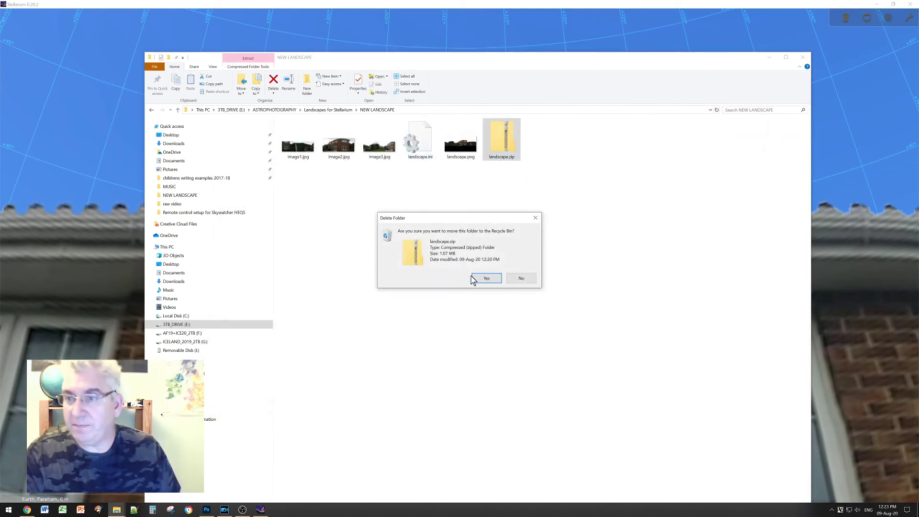
left_click(479, 279)
Compress landscape.ini and landscape.png into a new landscape.zip
left_click_drag(420, 197, 468, 141)
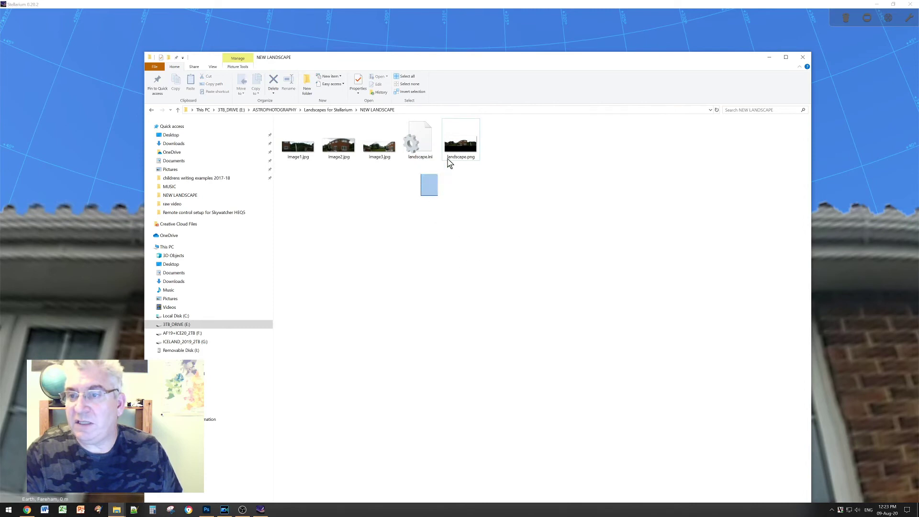
right_click(461, 143)
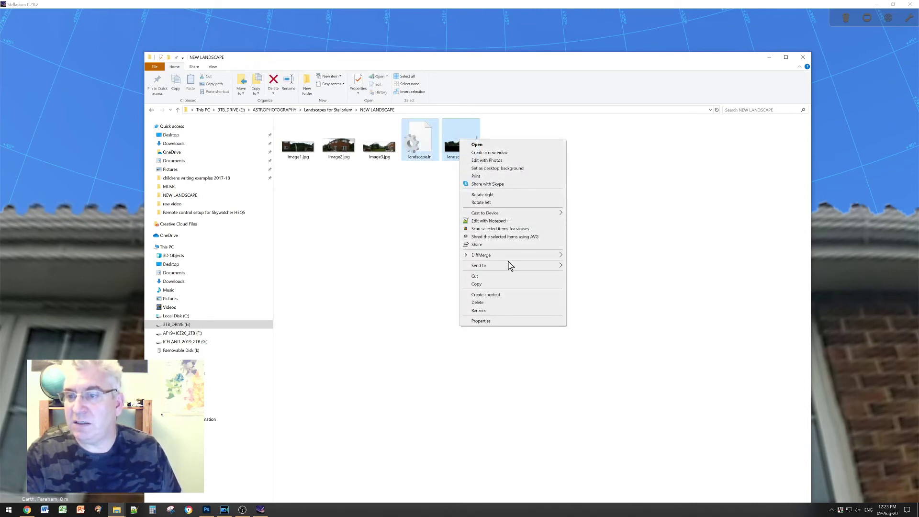
mouse_move(496, 266)
left_click(585, 276)
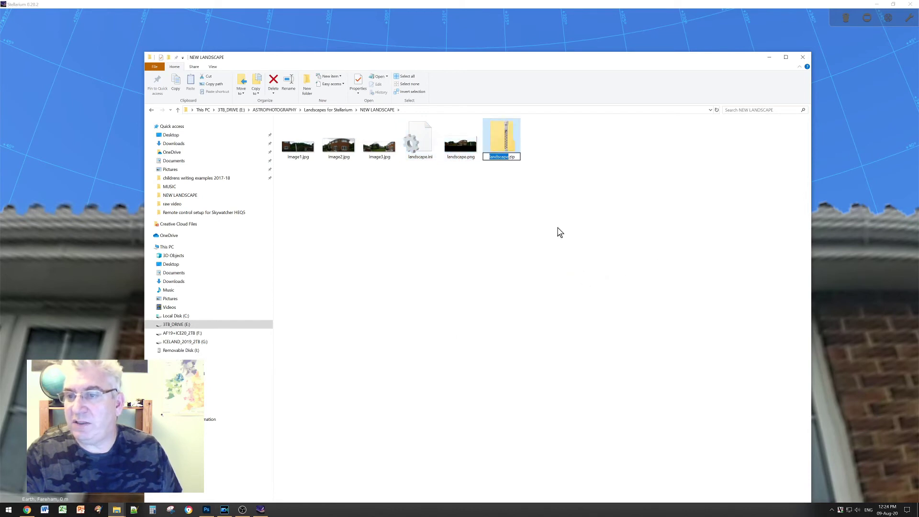
key("Return")
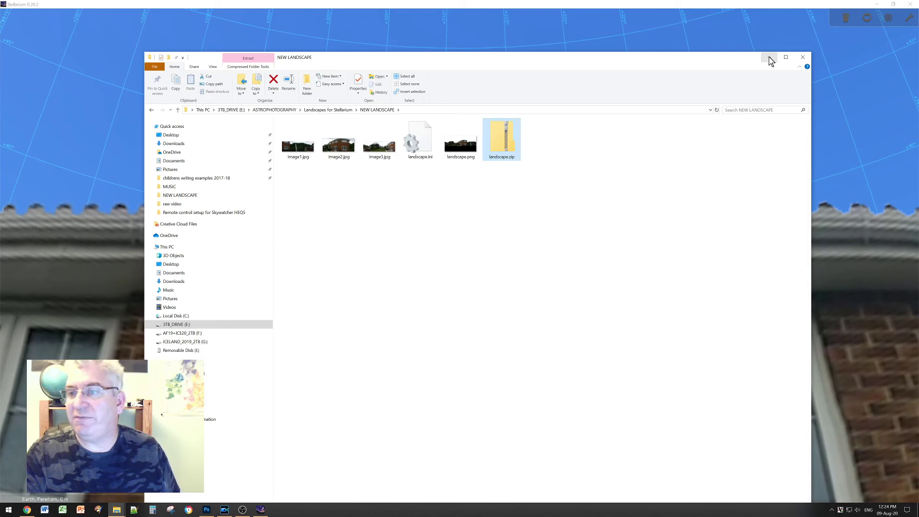
Outline and clear stray pixels in the transparent sky above the hedge
left_click(207, 510)
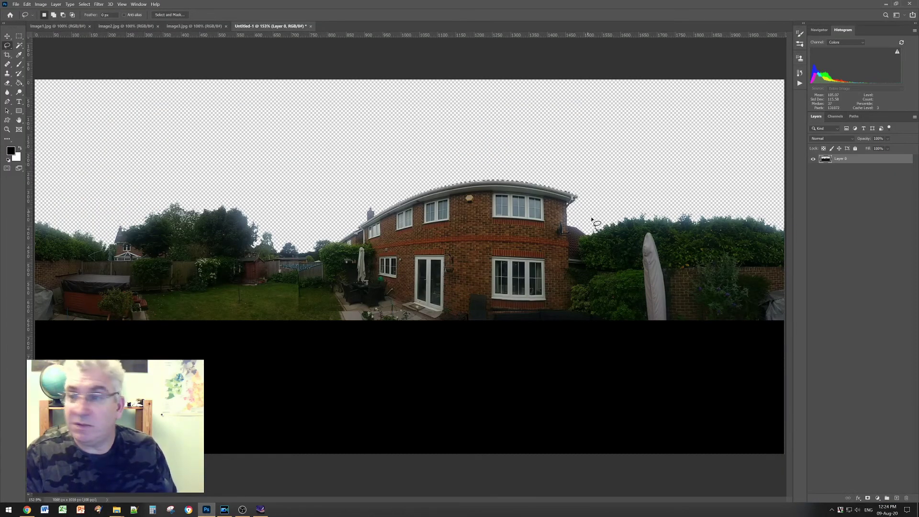
scroll(696, 189, "up", 1)
scroll(744, 189, "up", 2)
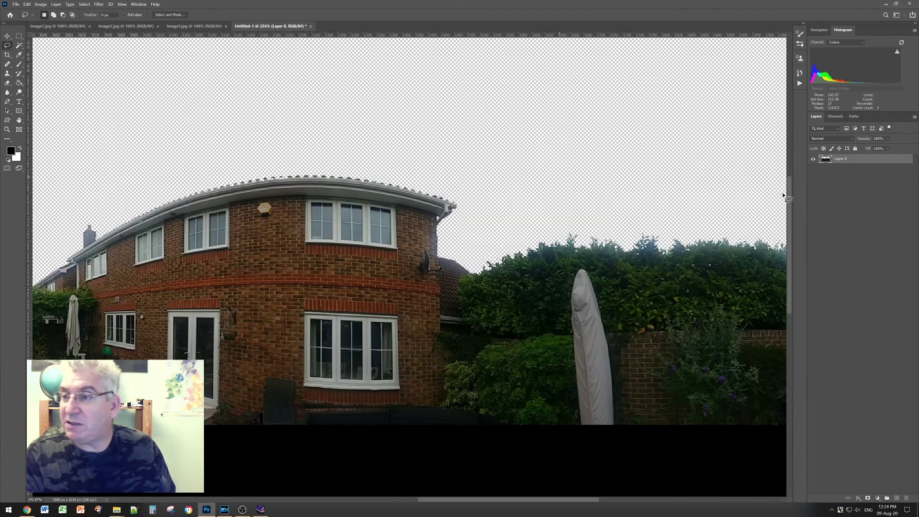
scroll(782, 201, "up", 1)
scroll(783, 203, "up", 1)
scroll(780, 197, "up", 1)
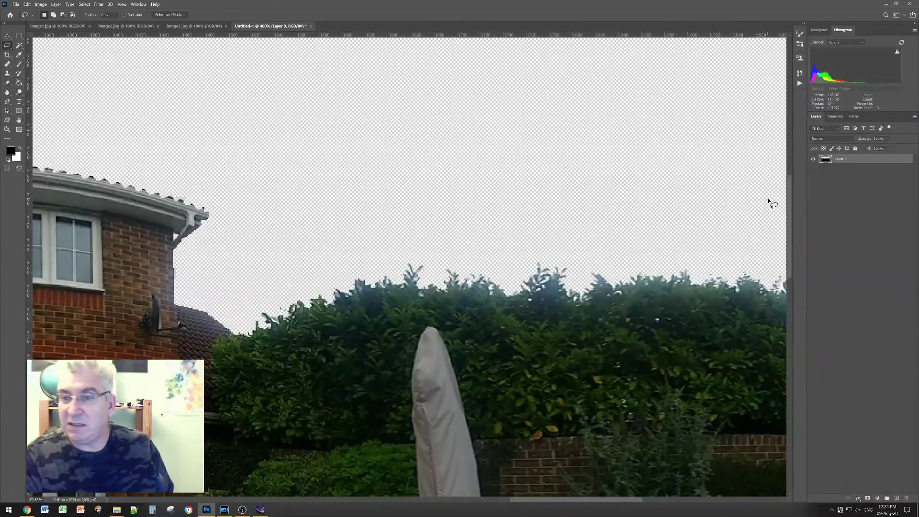
scroll(771, 204, "down", 1)
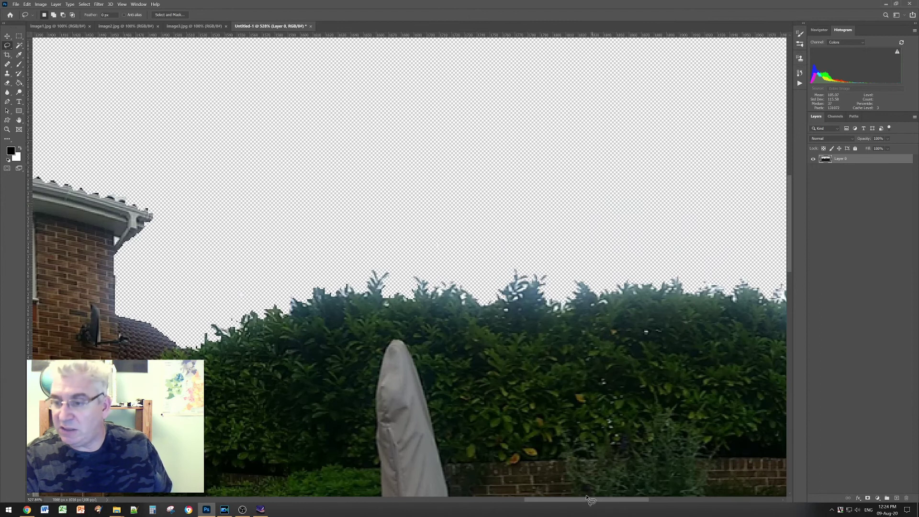
left_click_drag(585, 499, 596, 499)
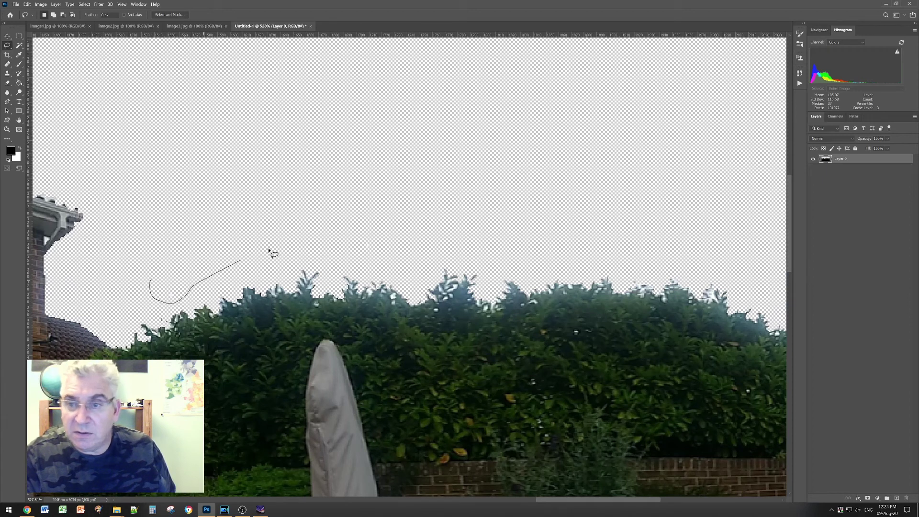
left_click_drag(271, 253, 347, 266)
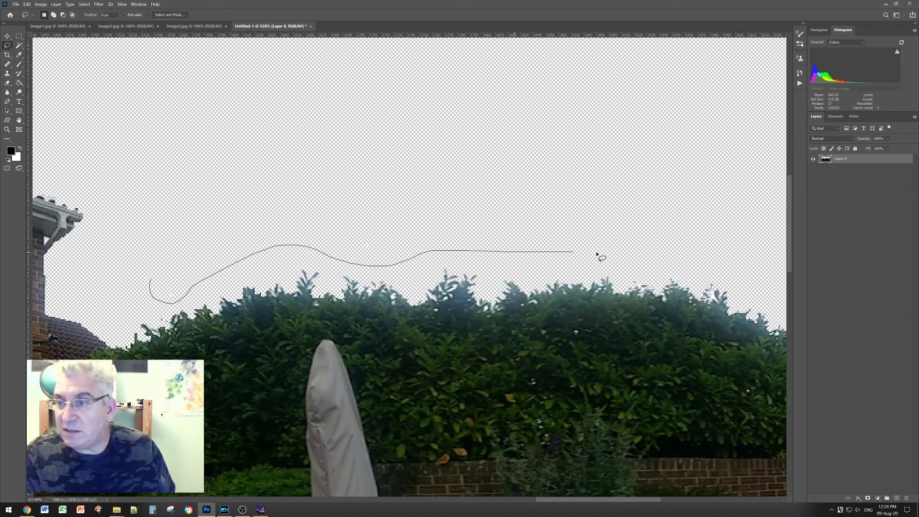
mouse_move(597, 255)
left_mouse_down()
mouse_move(708, 271)
mouse_move(732, 137)
mouse_move(503, 49)
mouse_move(208, 62)
mouse_move(87, 105)
left_mouse_up()
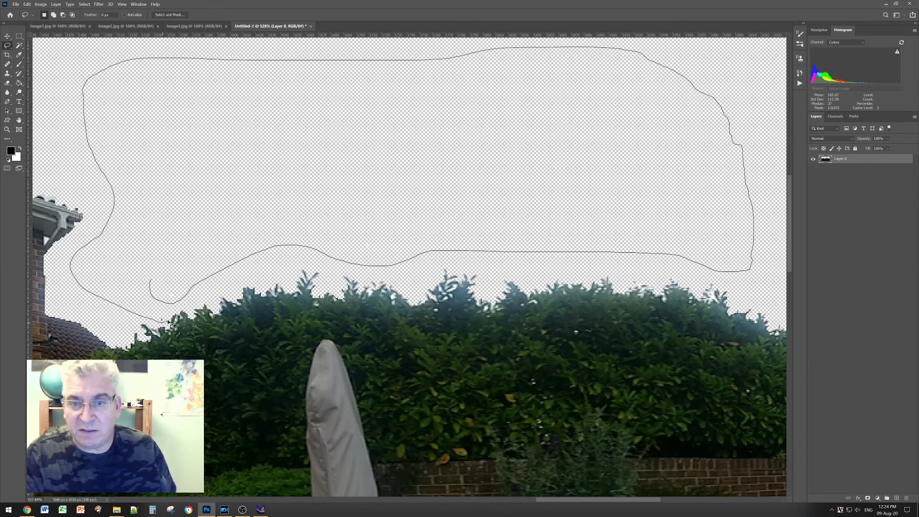
left_click_drag(178, 303, 178, 303)
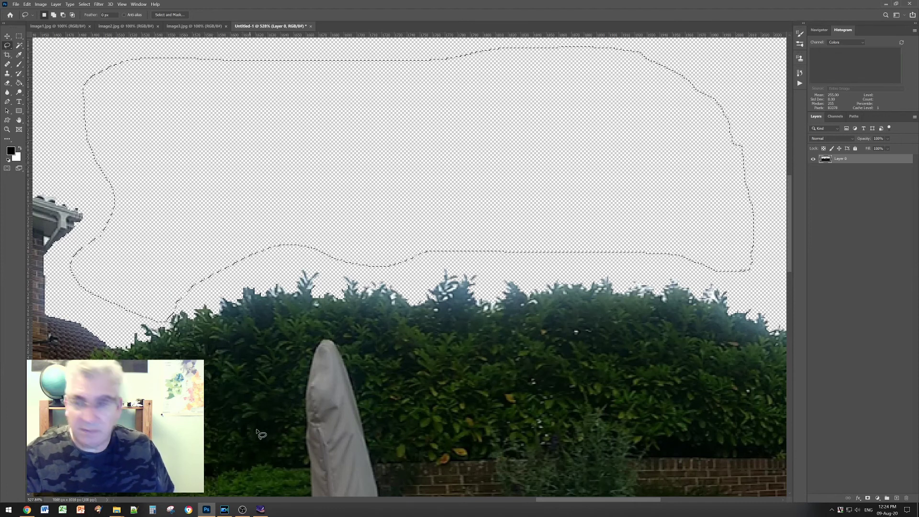
key("ctrl+d")
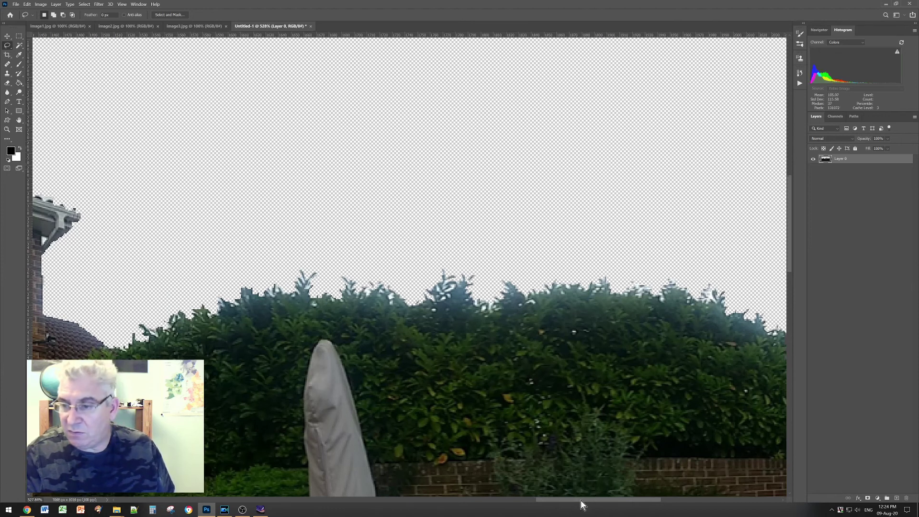
mouse_move(582, 499)
left_mouse_down()
mouse_move(614, 505)
mouse_move(293, 504)
left_mouse_up()
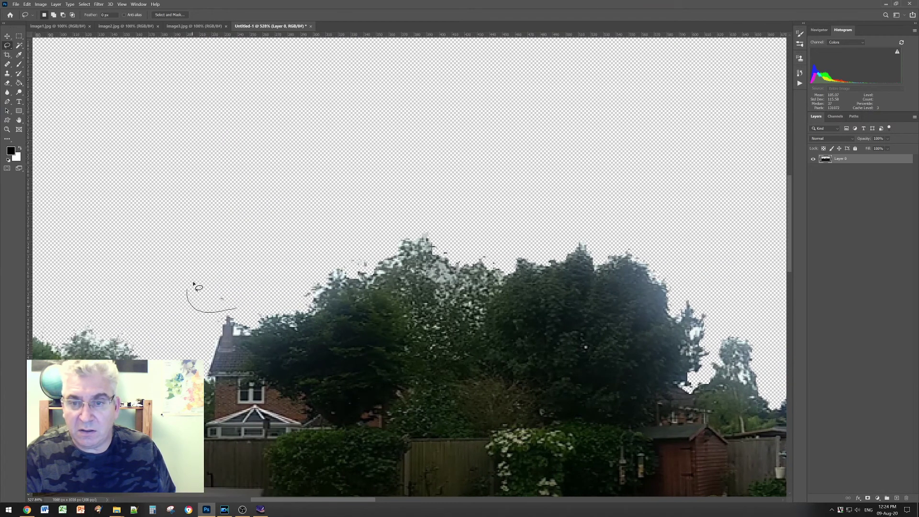
Outline and clear the sky above the trees and neighbouring house
left_click(229, 314)
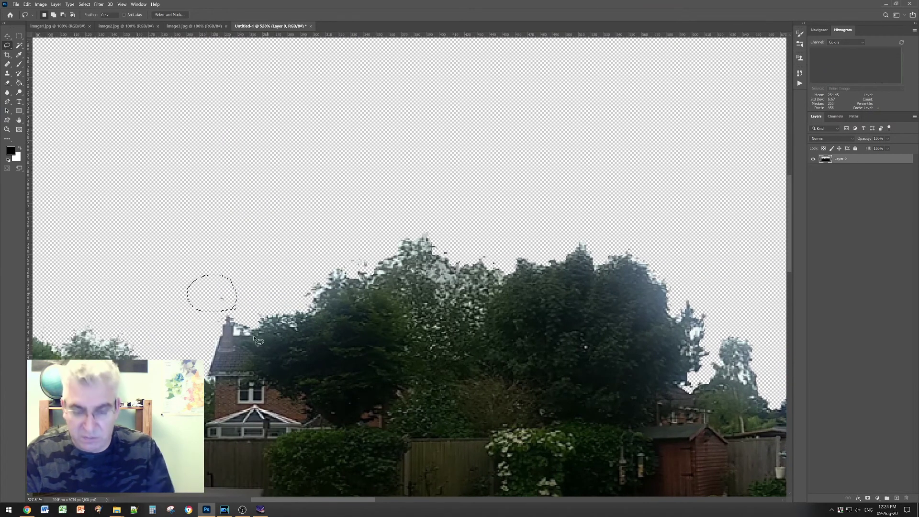
left_click_drag(318, 498, 264, 506)
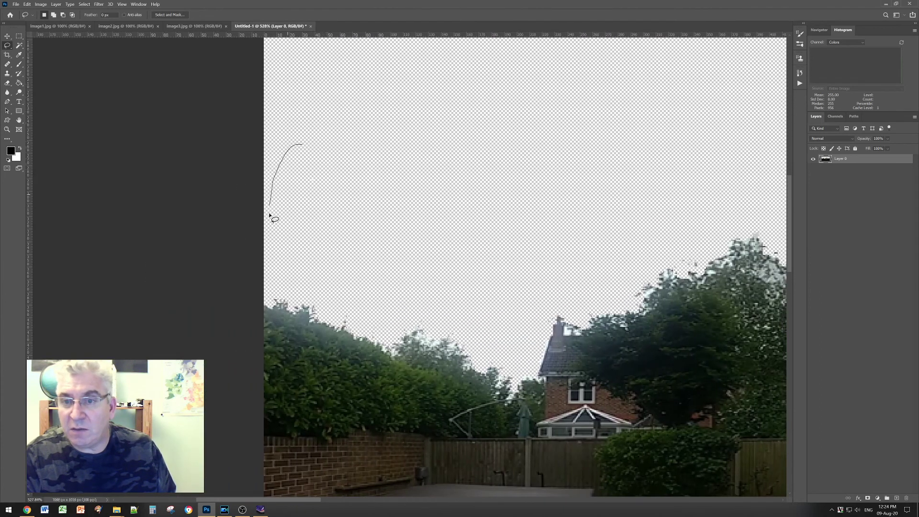
mouse_move(453, 300)
left_mouse_down()
mouse_move(562, 265)
mouse_move(638, 214)
left_mouse_up()
mouse_move(760, 192)
left_mouse_down()
mouse_move(769, 45)
mouse_move(320, 47)
mouse_move(286, 123)
mouse_move(277, 179)
left_mouse_up()
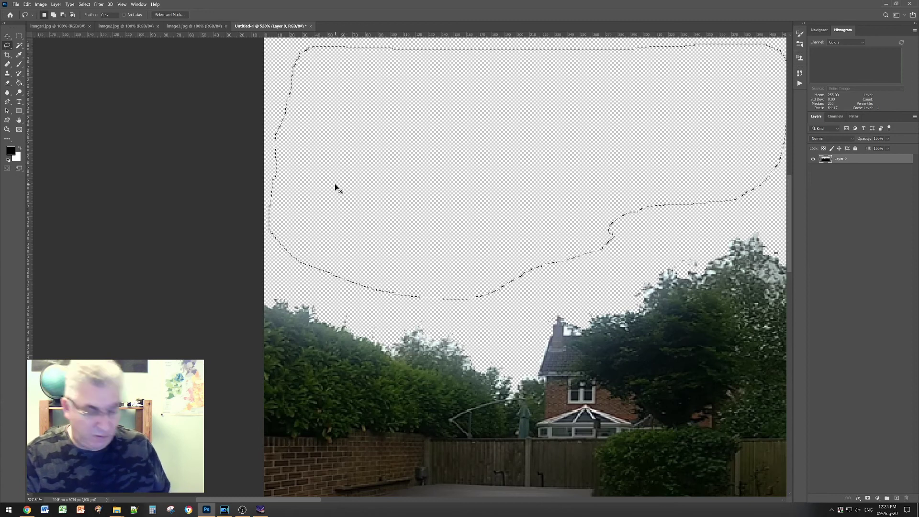
left_click(270, 142)
left_click(15, 3)
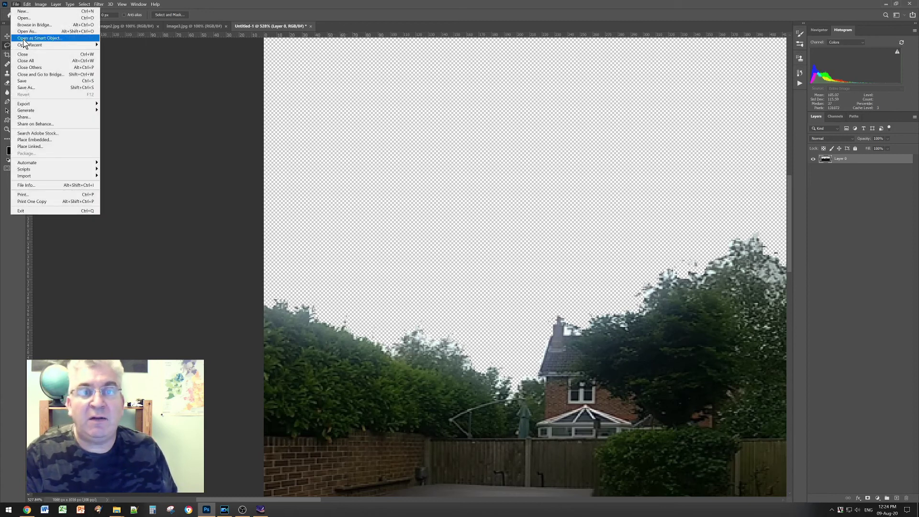
mouse_move(28, 103)
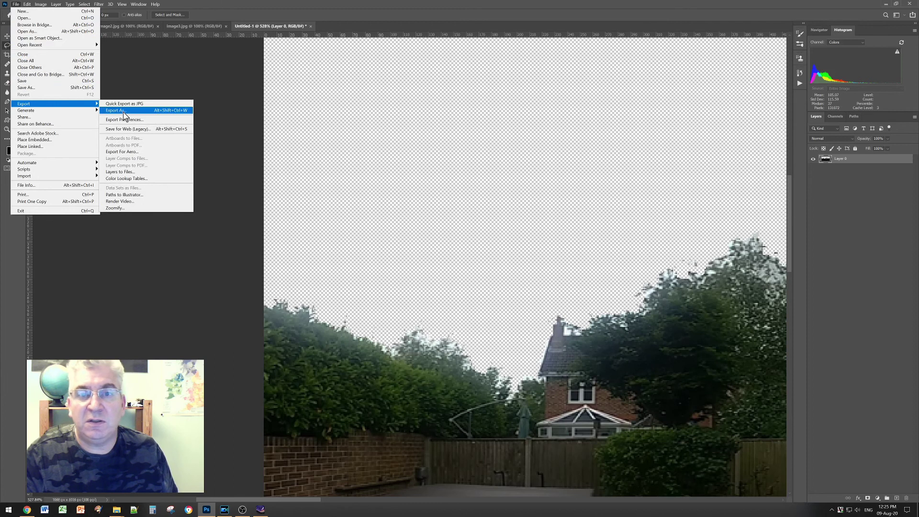
Export the panorama as a 2048×1024 PNG, overwriting landscape.png in NEW LANDSCAPE
left_click(128, 112)
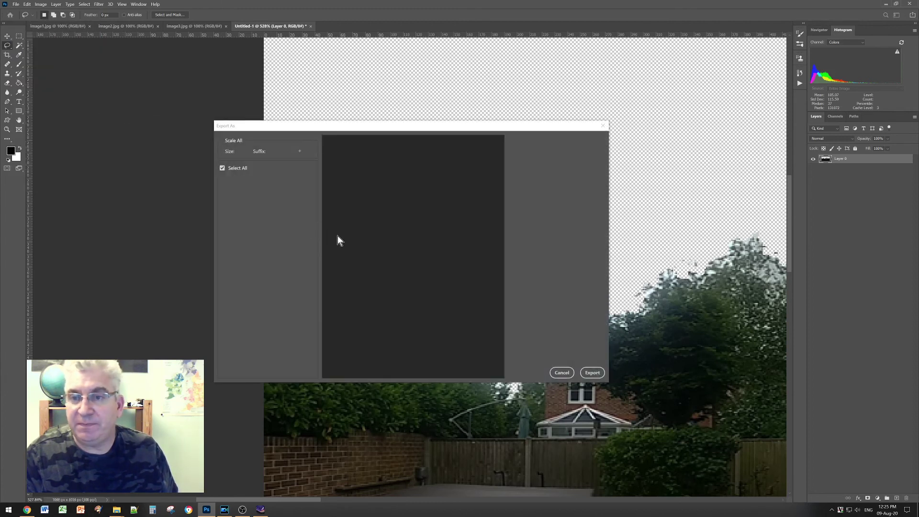
left_click(591, 373)
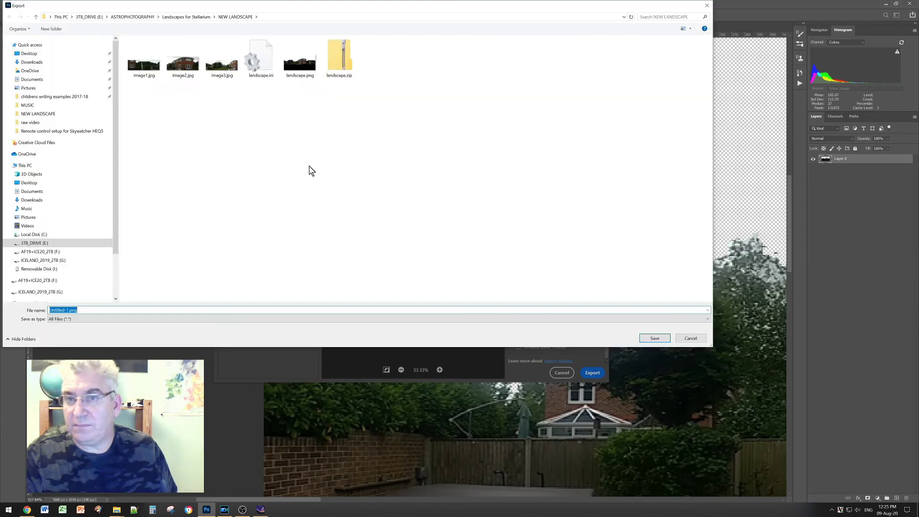
left_click(297, 68)
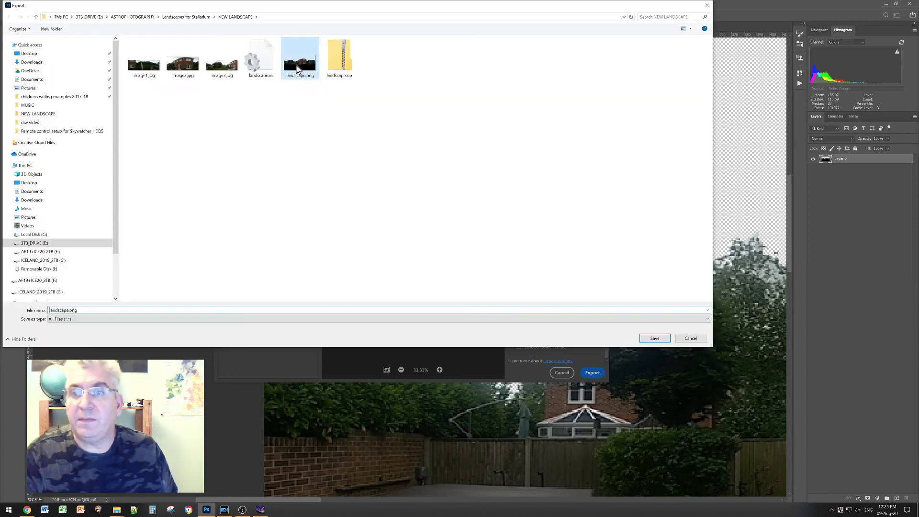
left_click(653, 338)
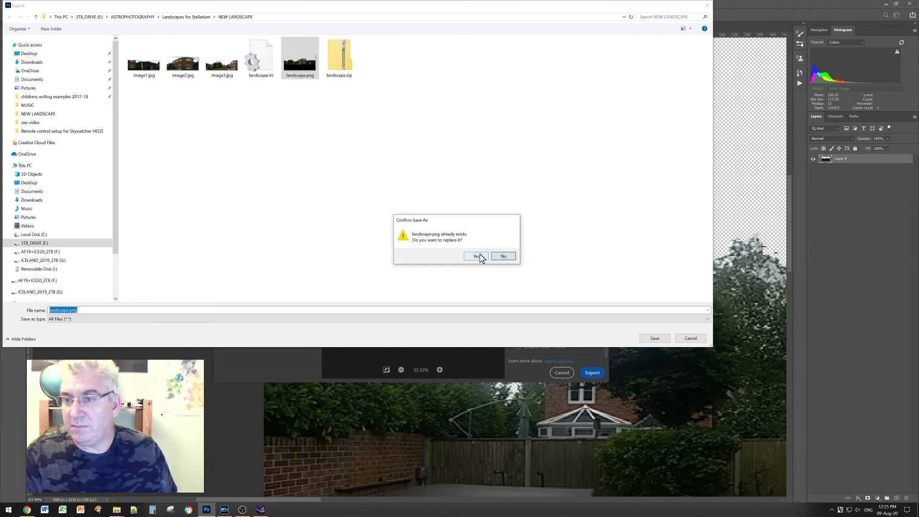
left_click(476, 257)
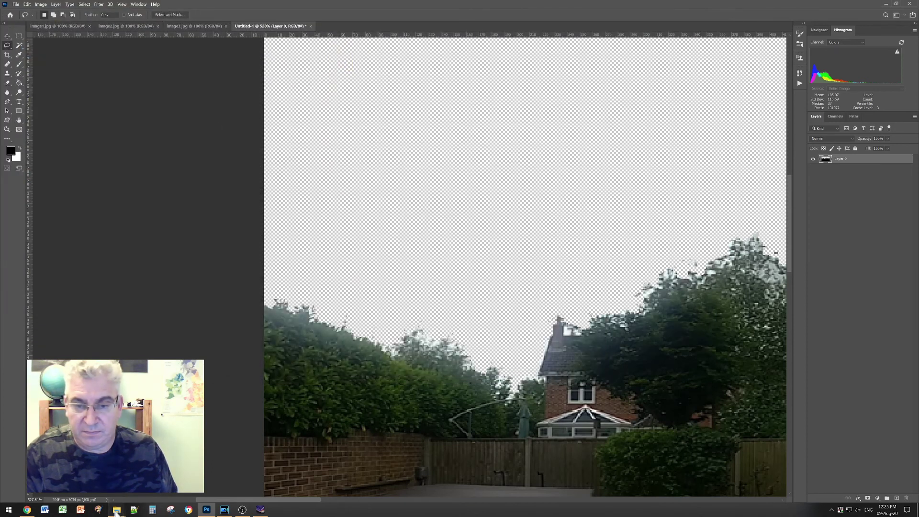
Delete the old landscape.zip from the NEW LANDSCAPE folder
left_click(117, 509)
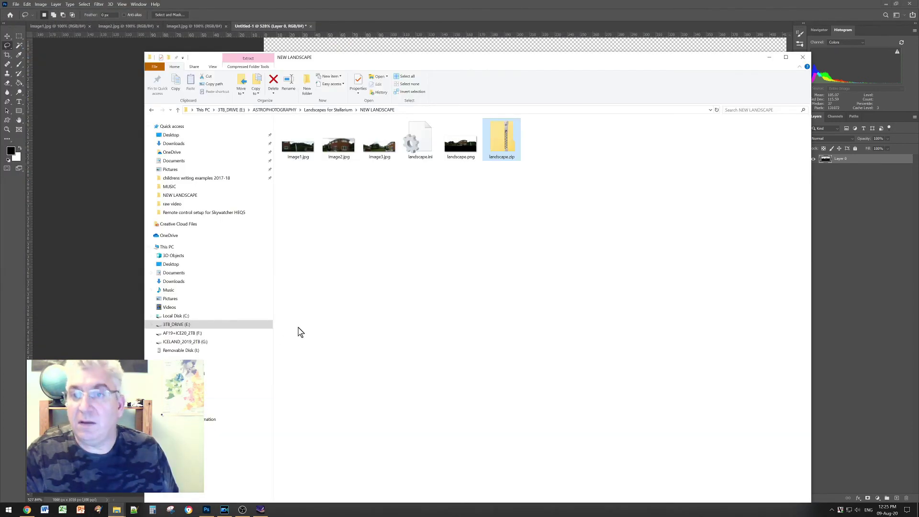
right_click(501, 149)
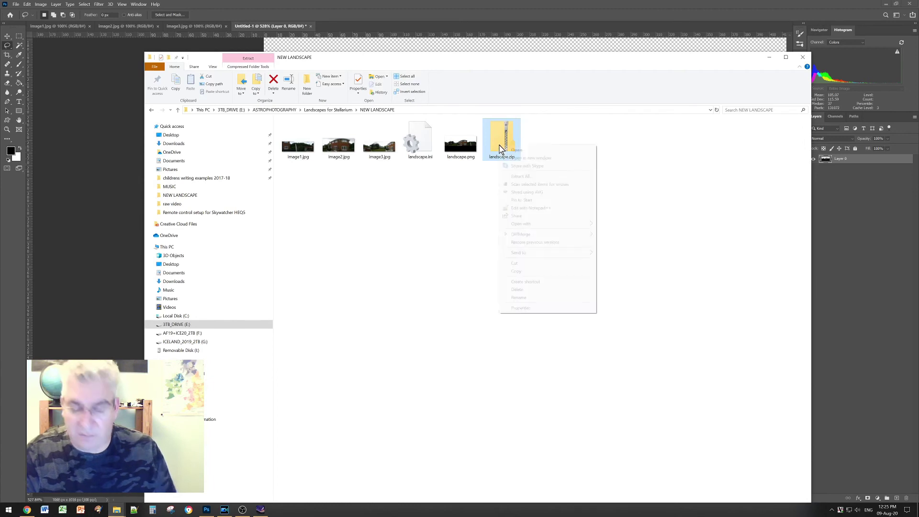
left_click(526, 289)
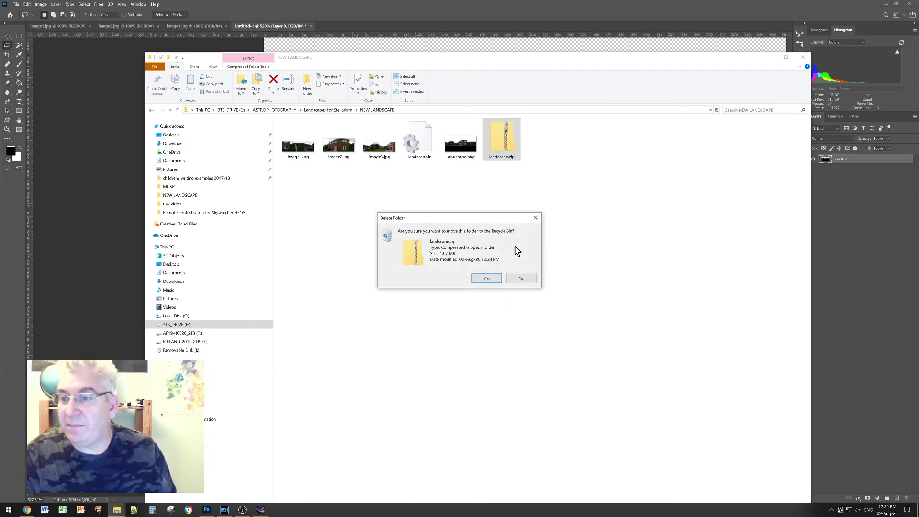
left_click(488, 278)
Zip landscape.ini and landscape.png into a new landscape.zip, then minimise Explorer
left_click_drag(481, 185, 422, 133)
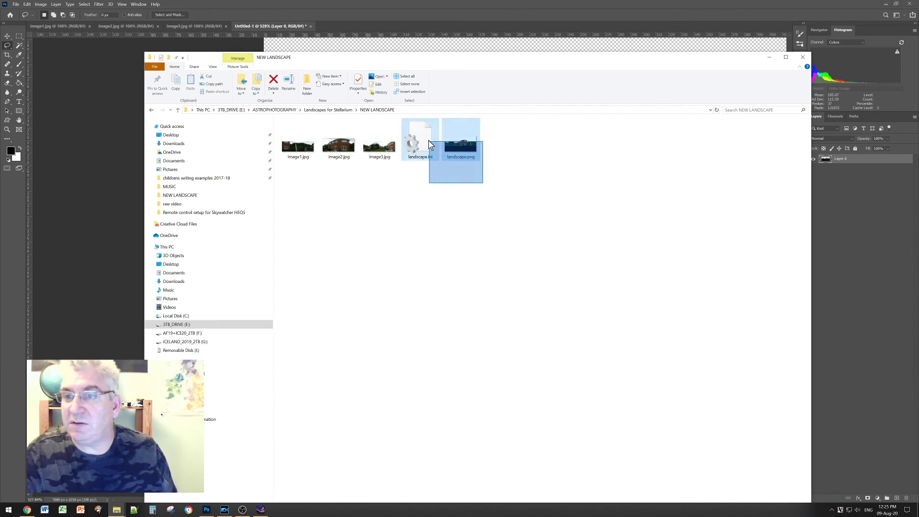
right_click(454, 140)
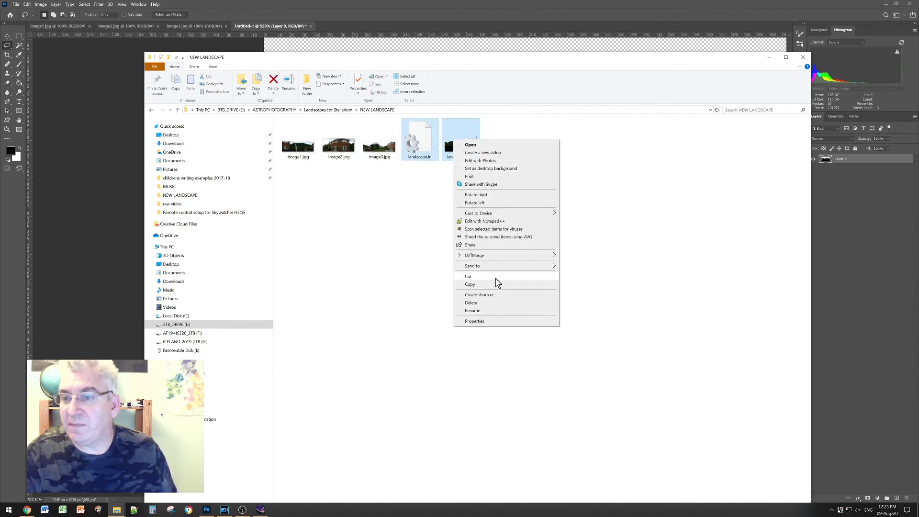
mouse_move(503, 266)
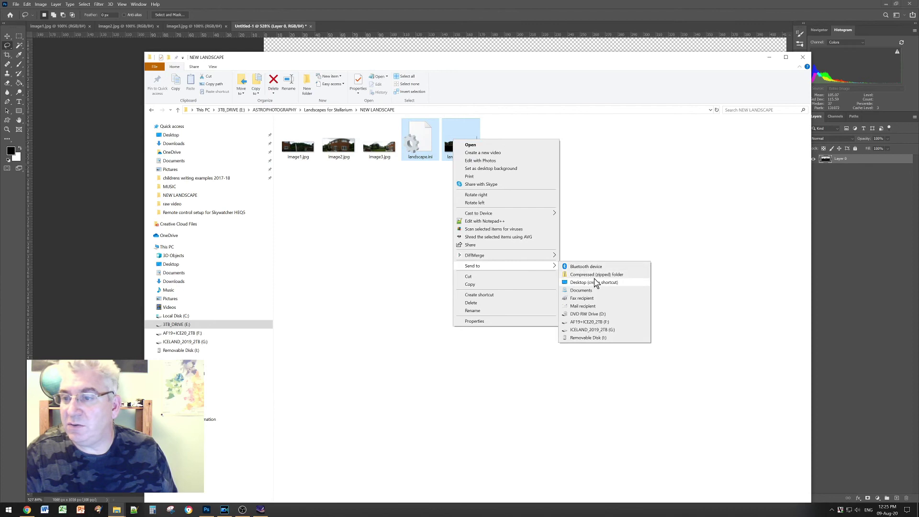
left_click(595, 275)
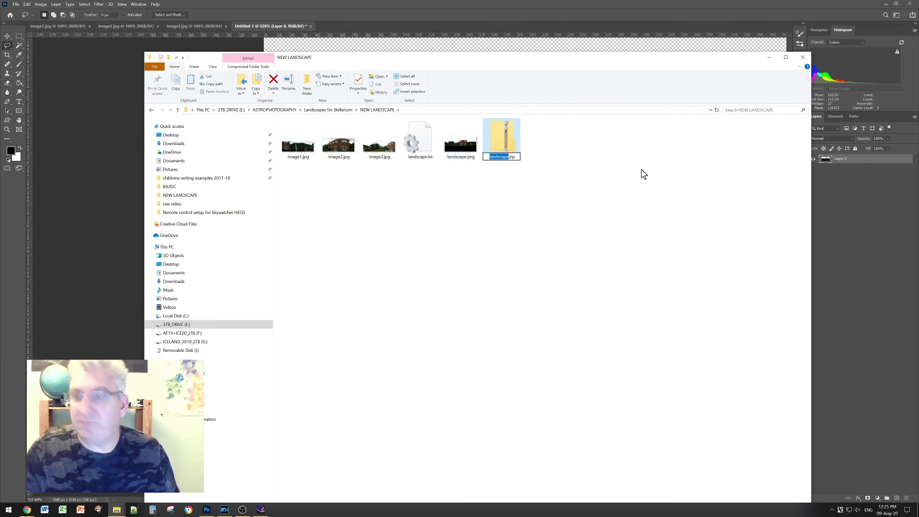
key("Return")
left_click(769, 57)
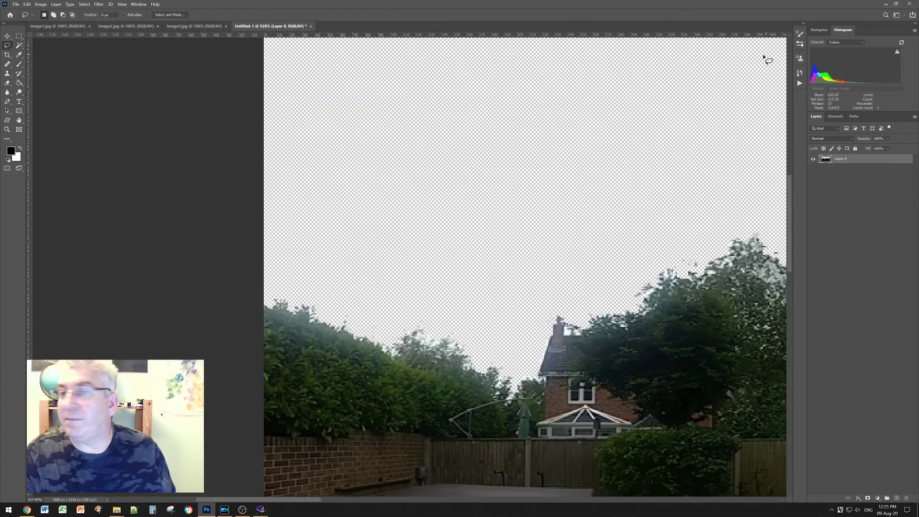
Remove the installed MyHome landscape in Stellarium's Add/remove landscapes window
left_click(885, 7)
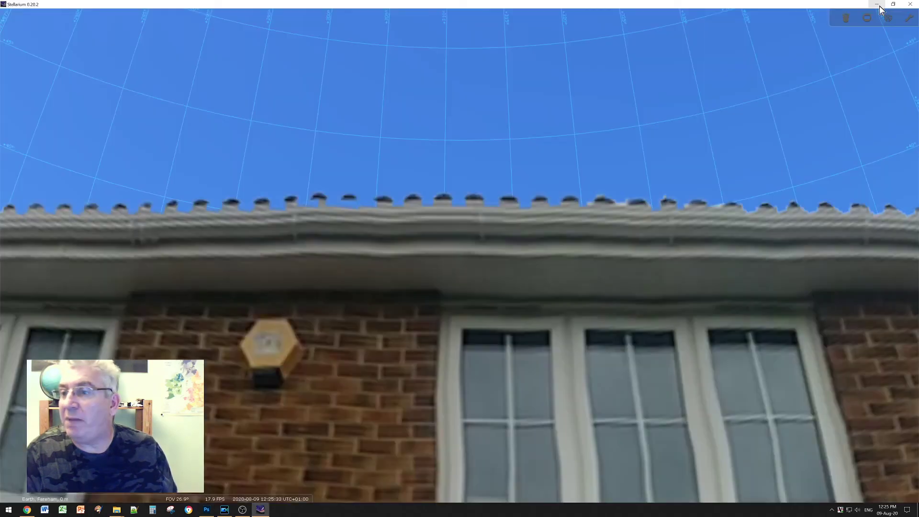
scroll(315, 228, "down", 5)
scroll(311, 241, "down", 5)
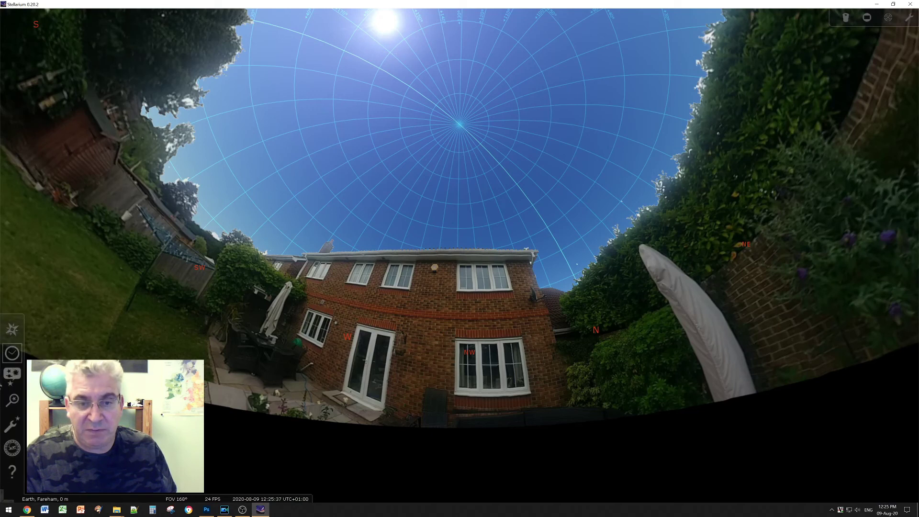
left_click(12, 376)
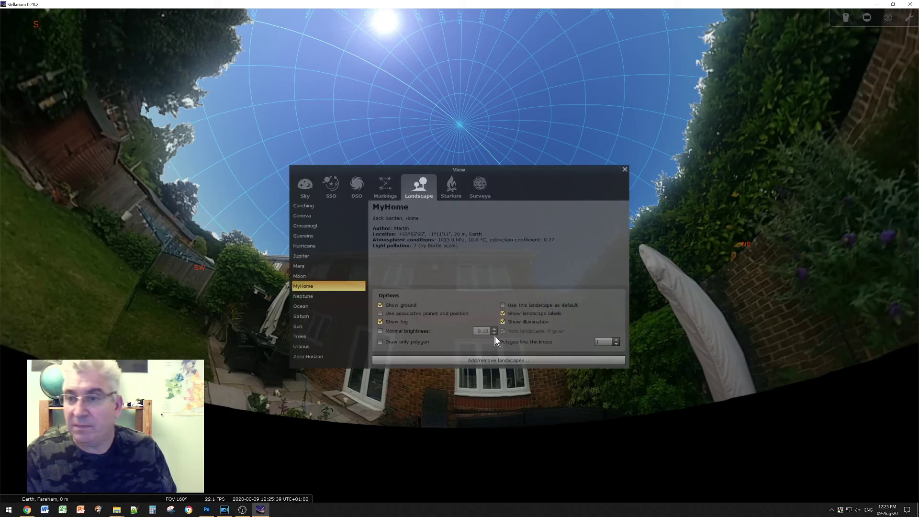
left_click(491, 361)
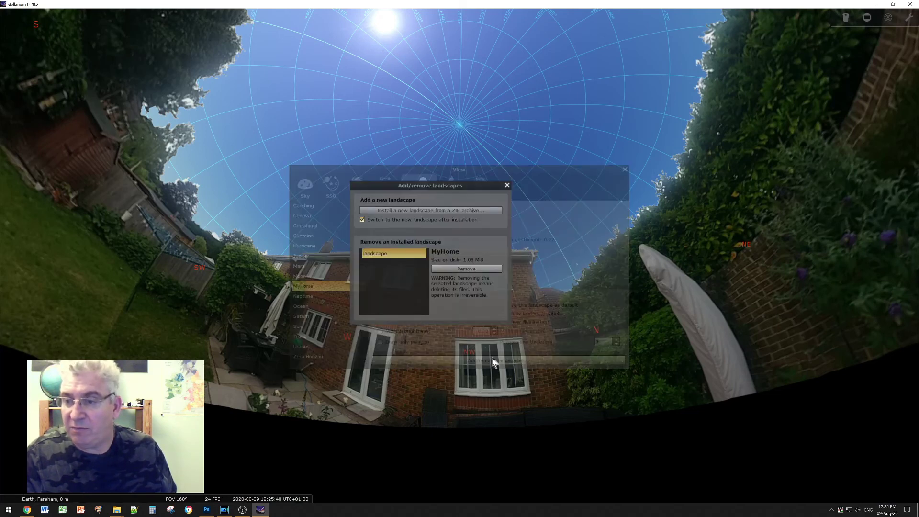
left_click(445, 268)
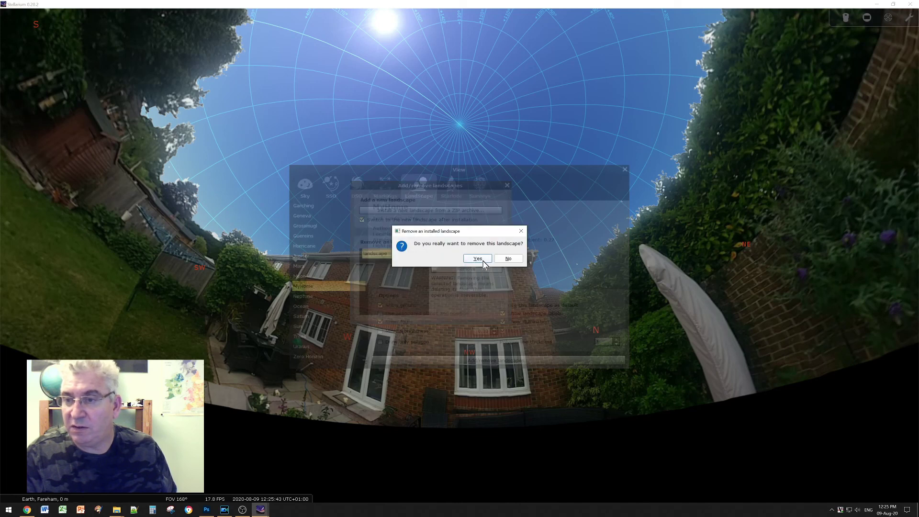
left_click(483, 263)
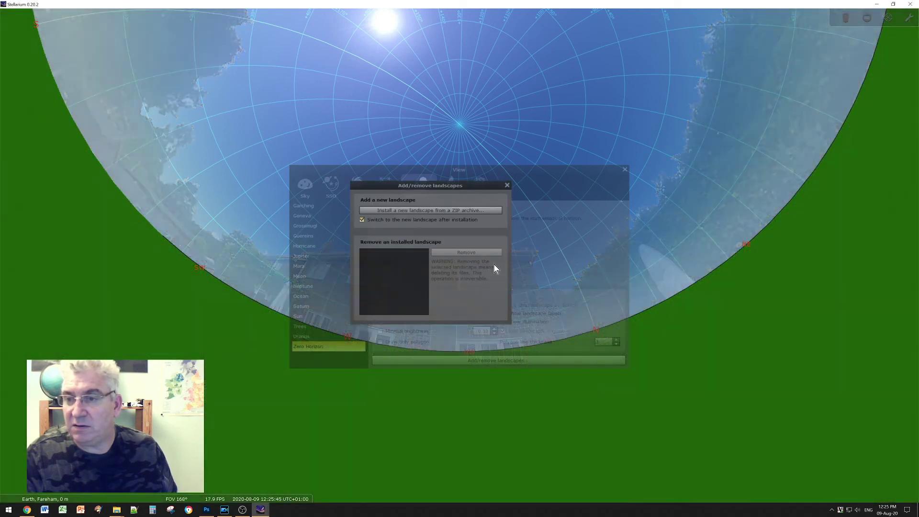
Install the new landscape.zip and close the landscape and view dialogs
left_click(425, 208)
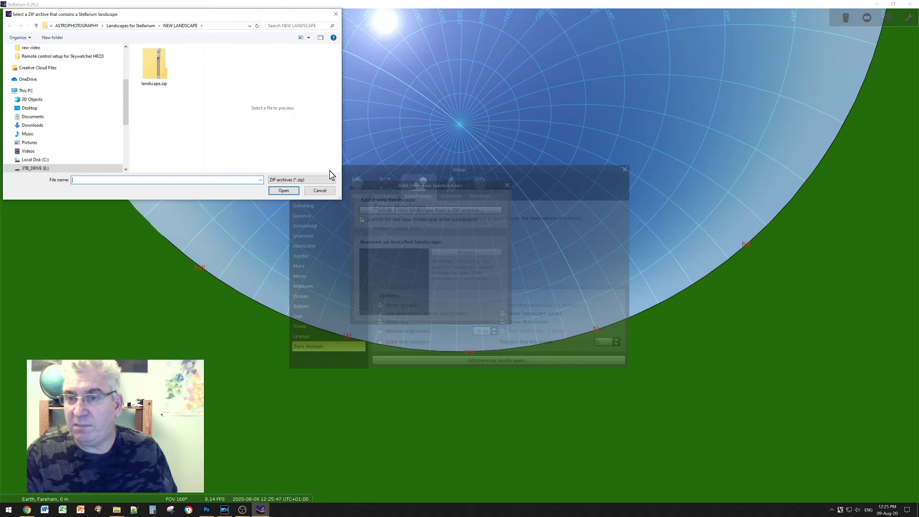
left_click(154, 66)
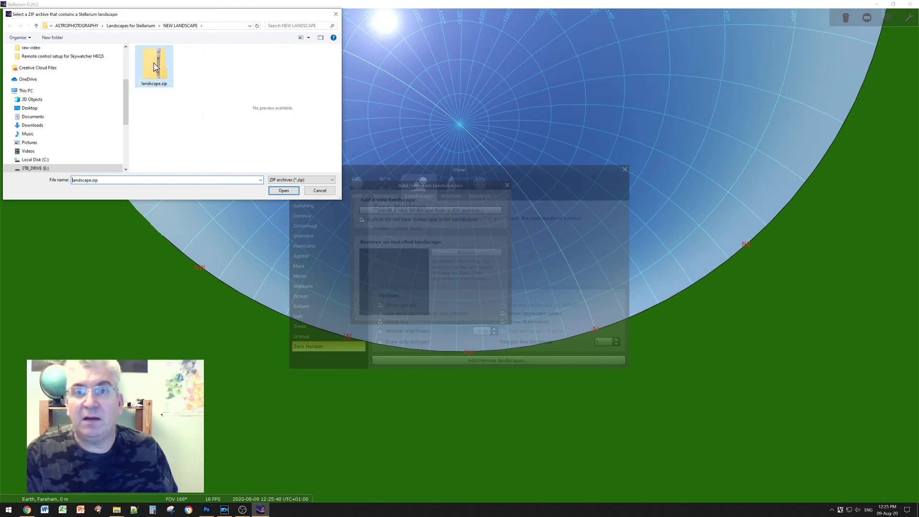
left_click(284, 191)
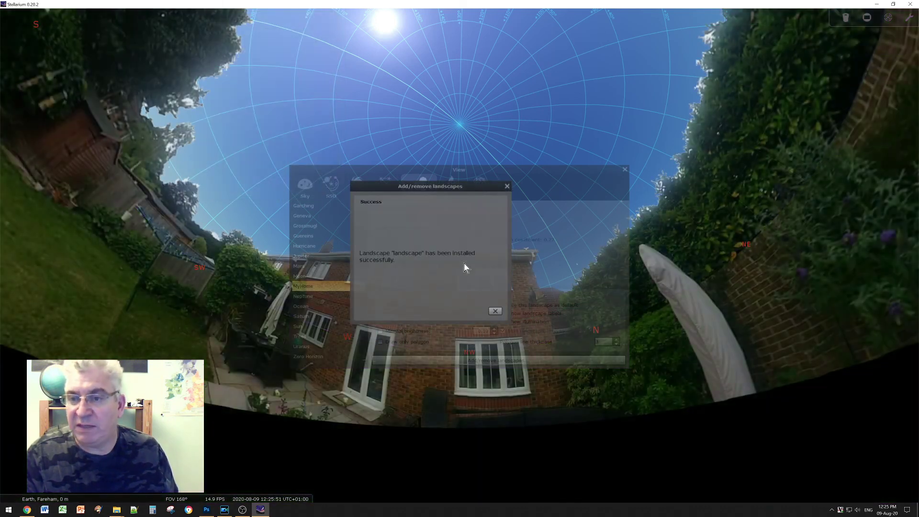
left_click(494, 311)
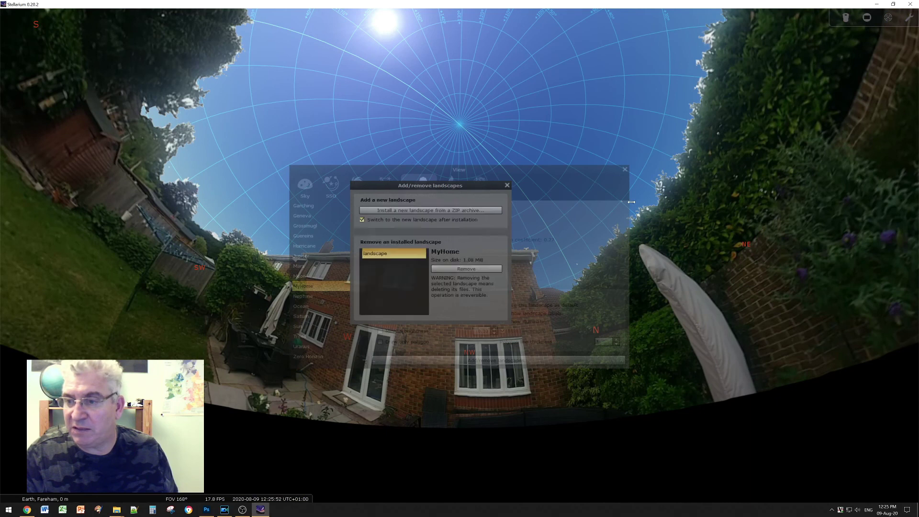
left_click(507, 186)
left_click(625, 172)
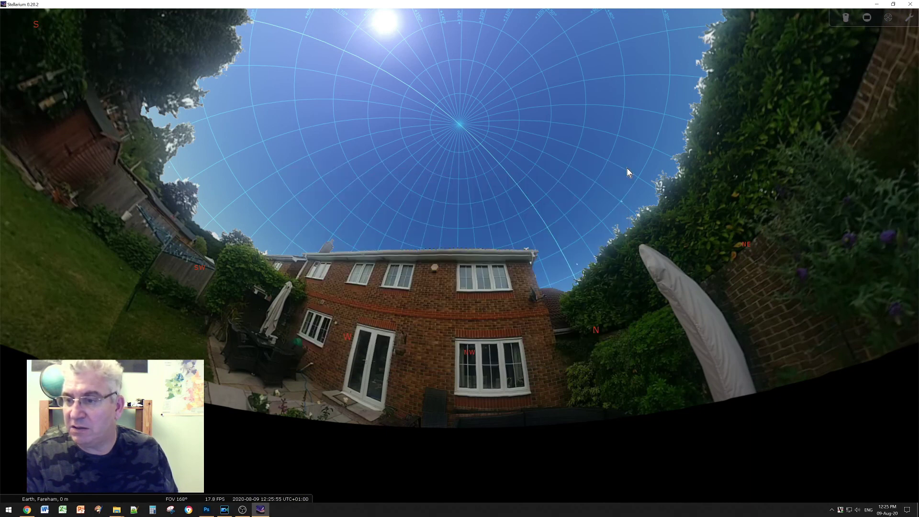
scroll(474, 265, "up", 4)
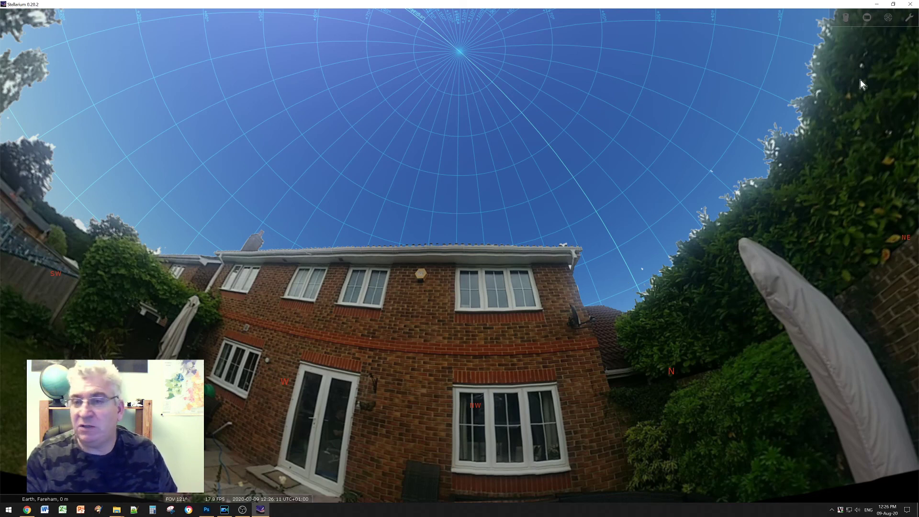
Quit Stellarium by closing its window
left_click(909, 6)
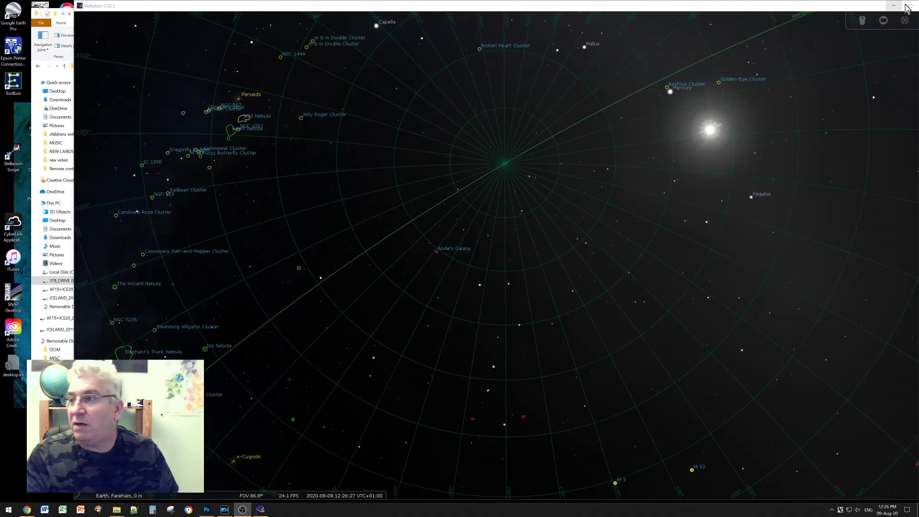
Maximize the restarted Stellarium and make MyHome the active landscape in the View window
left_click(894, 5)
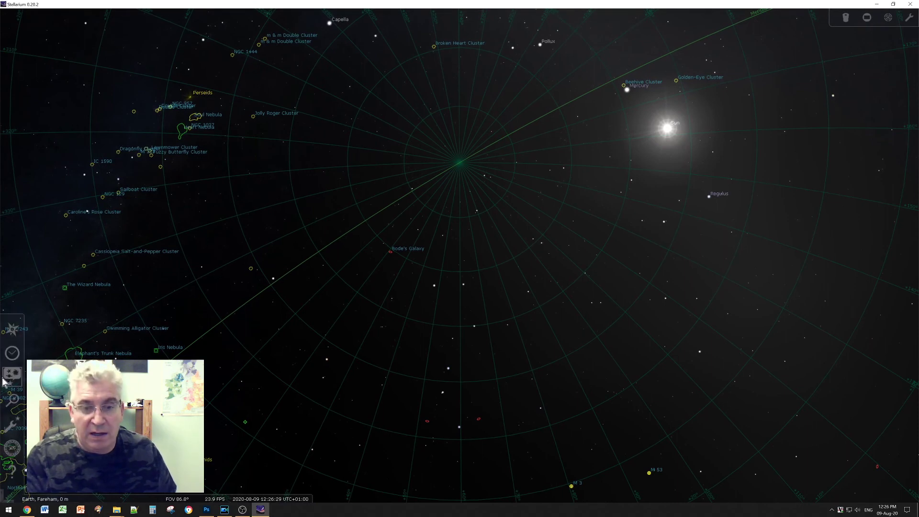
left_click(15, 375)
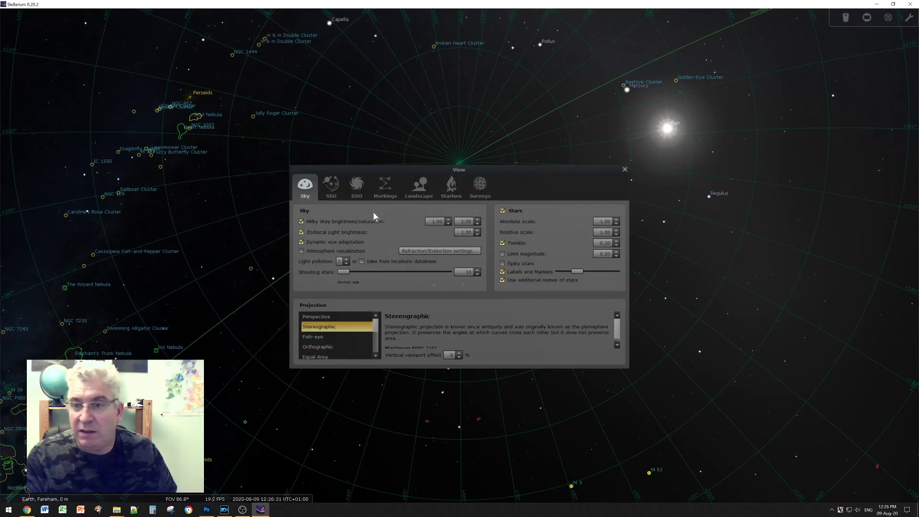
left_click(422, 190)
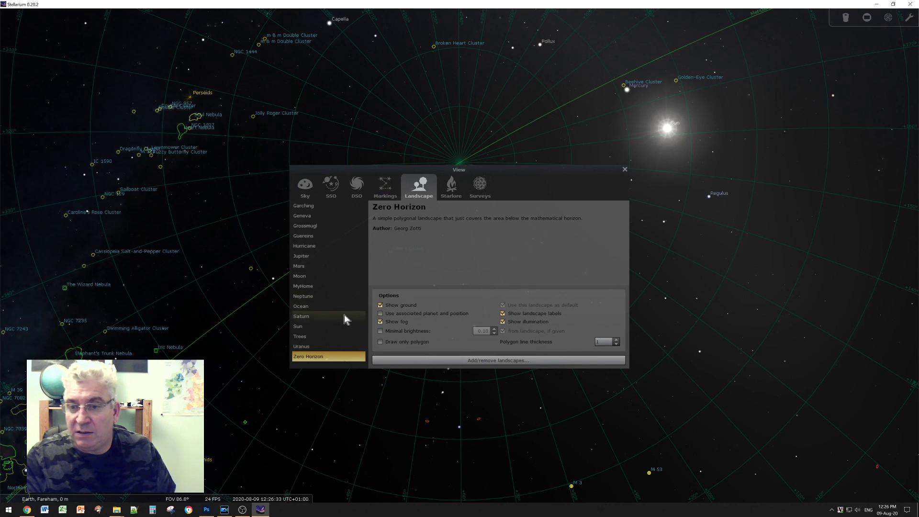
left_click(322, 286)
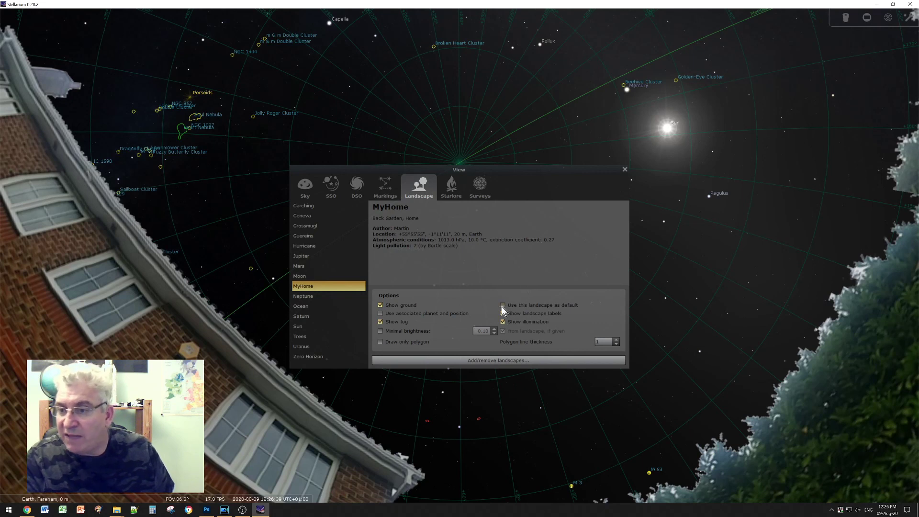
left_click(625, 169)
mouse_move(528, 386)
left_mouse_down()
mouse_move(595, 246)
mouse_move(517, 250)
mouse_move(529, 229)
mouse_move(512, 292)
left_mouse_up()
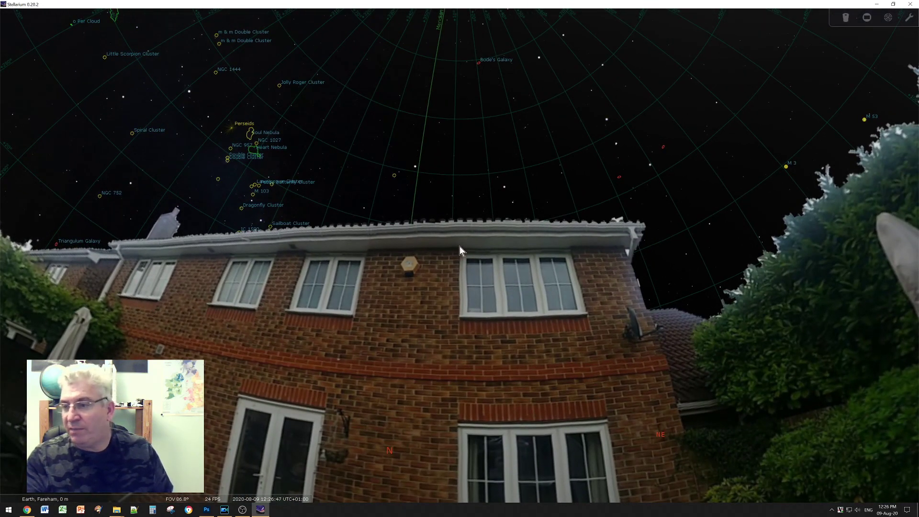
key("Right")
key("Up")
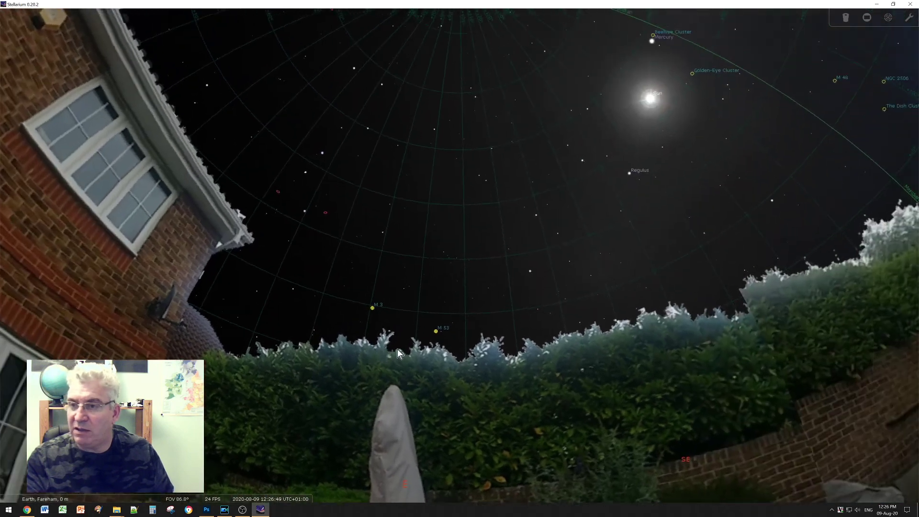
mouse_move(597, 284)
left_mouse_down()
mouse_move(491, 312)
mouse_move(377, 272)
mouse_move(335, 369)
left_mouse_up()
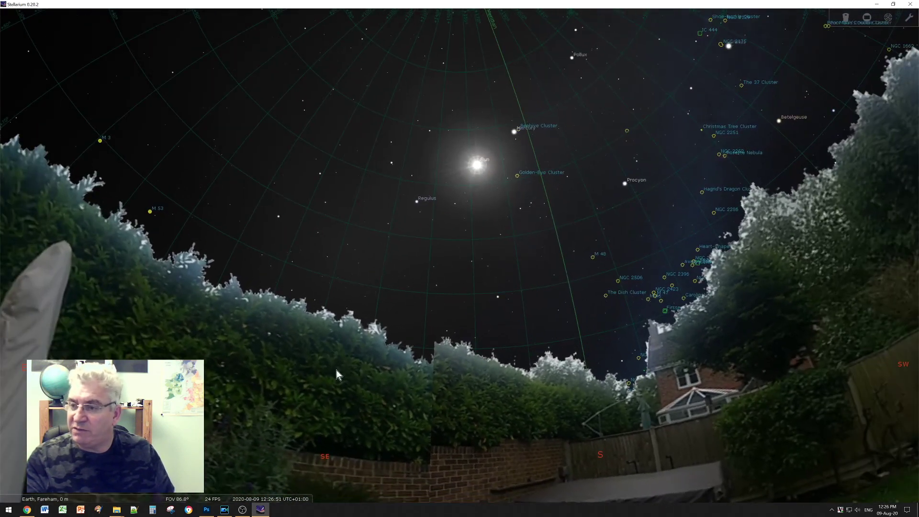
left_click_drag(264, 361, 501, 357)
mouse_move(369, 370)
left_mouse_down()
mouse_move(411, 379)
mouse_move(593, 371)
left_mouse_up()
key("Left")
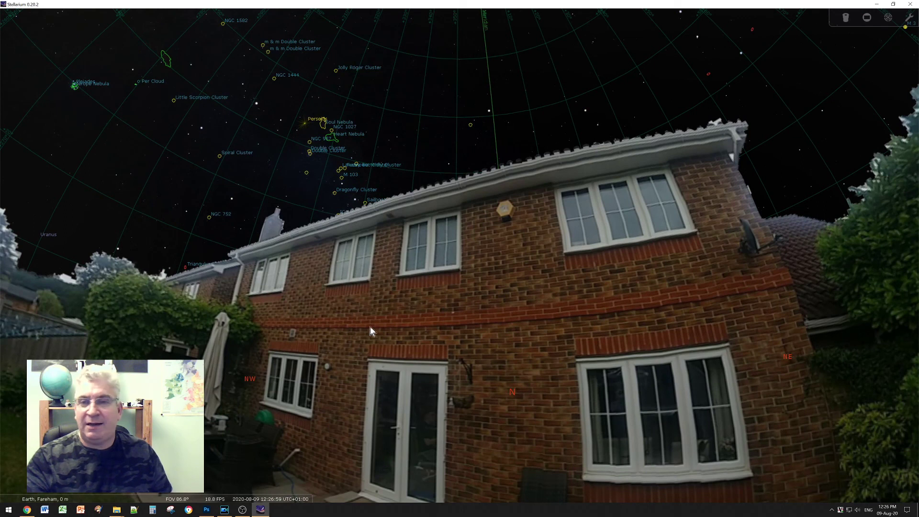
mouse_move(435, 338)
left_mouse_down()
mouse_move(403, 345)
mouse_move(394, 359)
left_mouse_up()
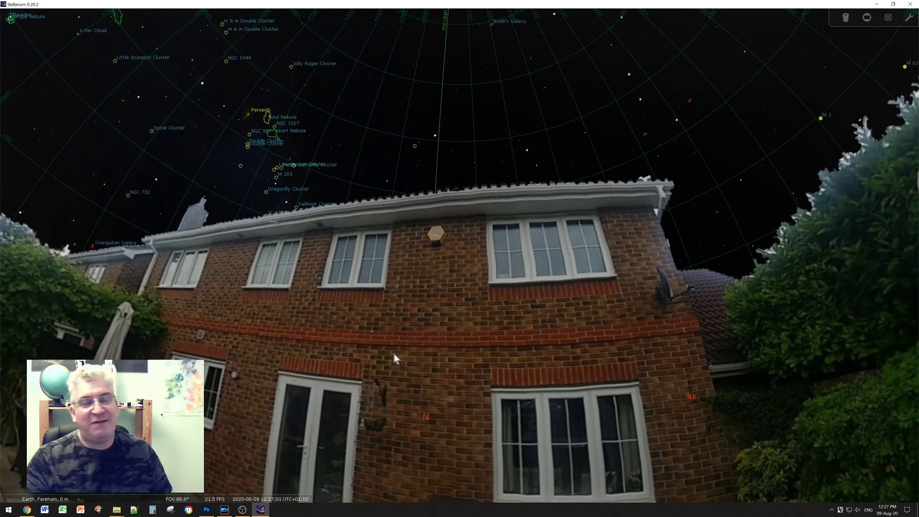